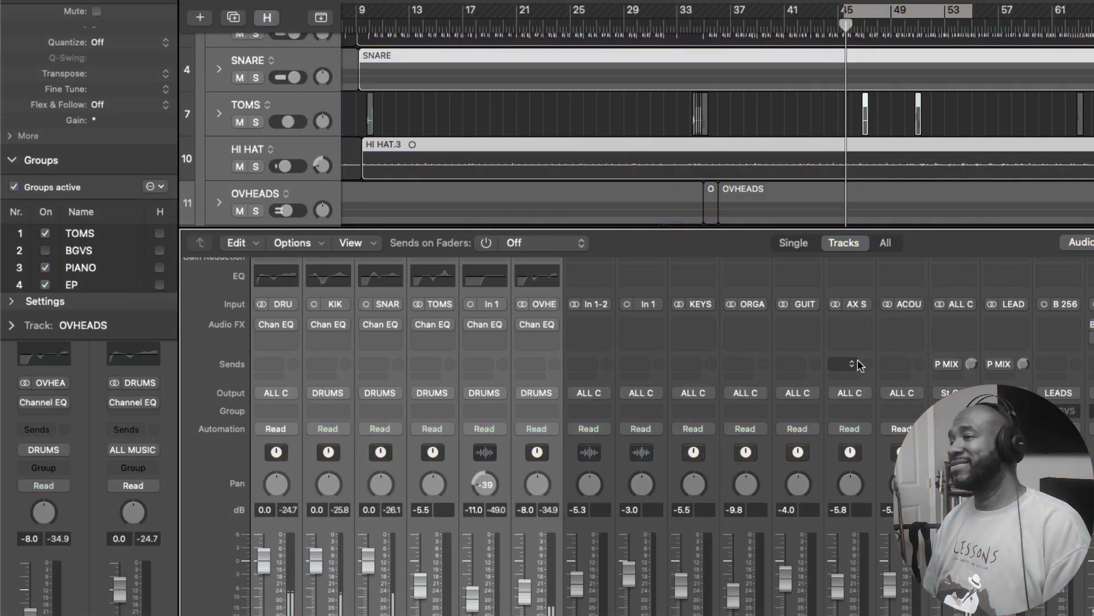
Bypass the DRUMS bus Channel EQ (44.2–7300 Hz curve) to hear the drums without it
mouse_move(483, 329)
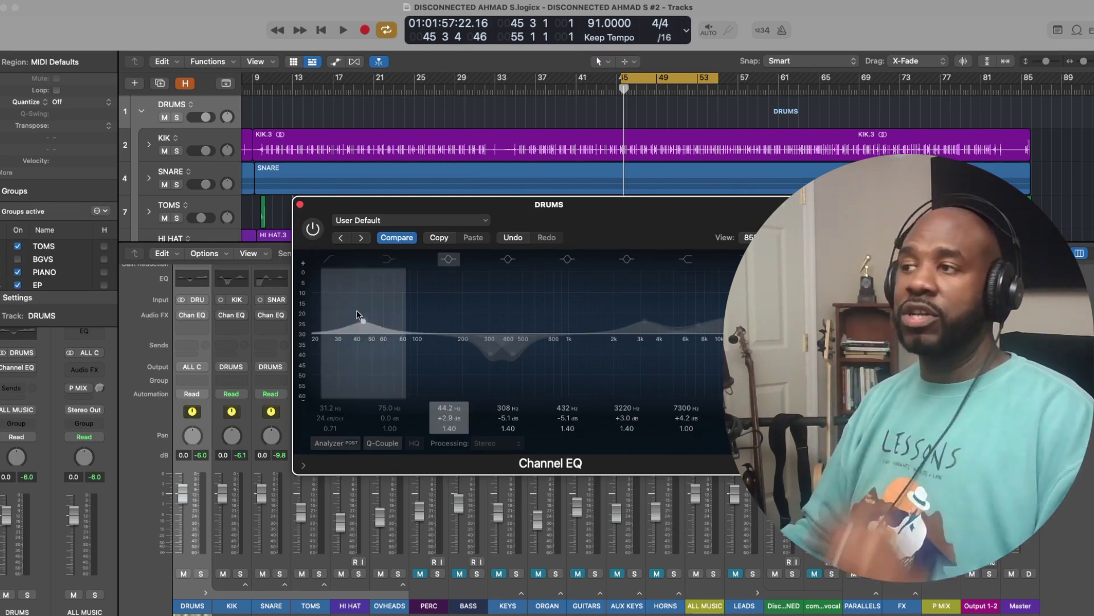
left_click(313, 228)
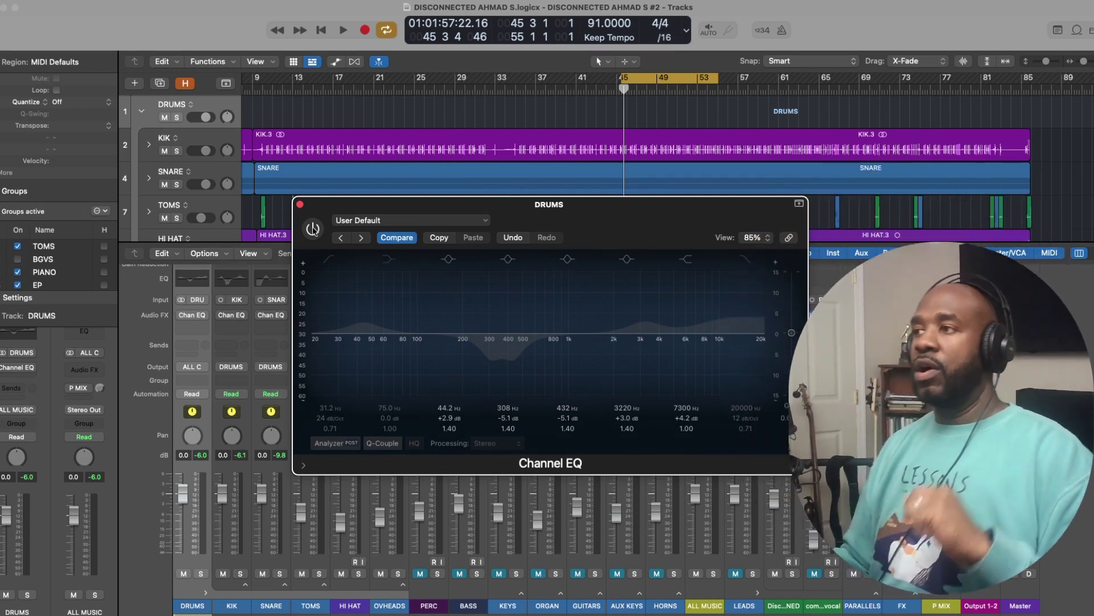
Re-enable the DRUMS bus EQ, restoring its +2.9, −5.1, −5.1, +3.0 and +4.2 dB gains
left_click(313, 228)
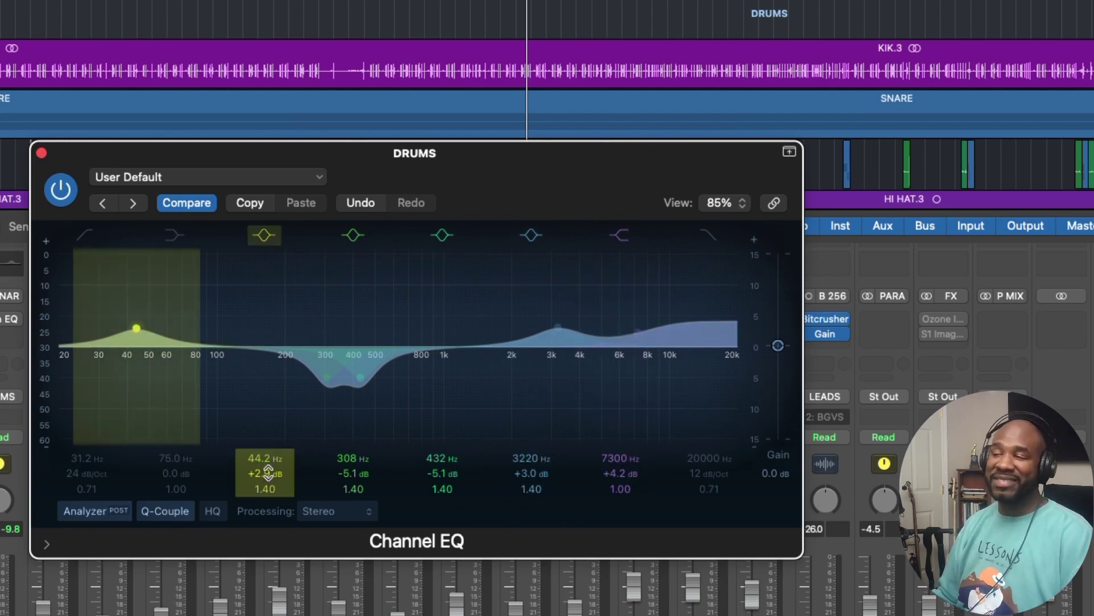
Try an exaggerated 44.2 Hz boost, then turn the 308 Hz cut into a +11.2 dB boost while playing
mouse_move(268, 472)
left_mouse_down()
mouse_move(268, 436)
mouse_move(268, 472)
left_mouse_up()
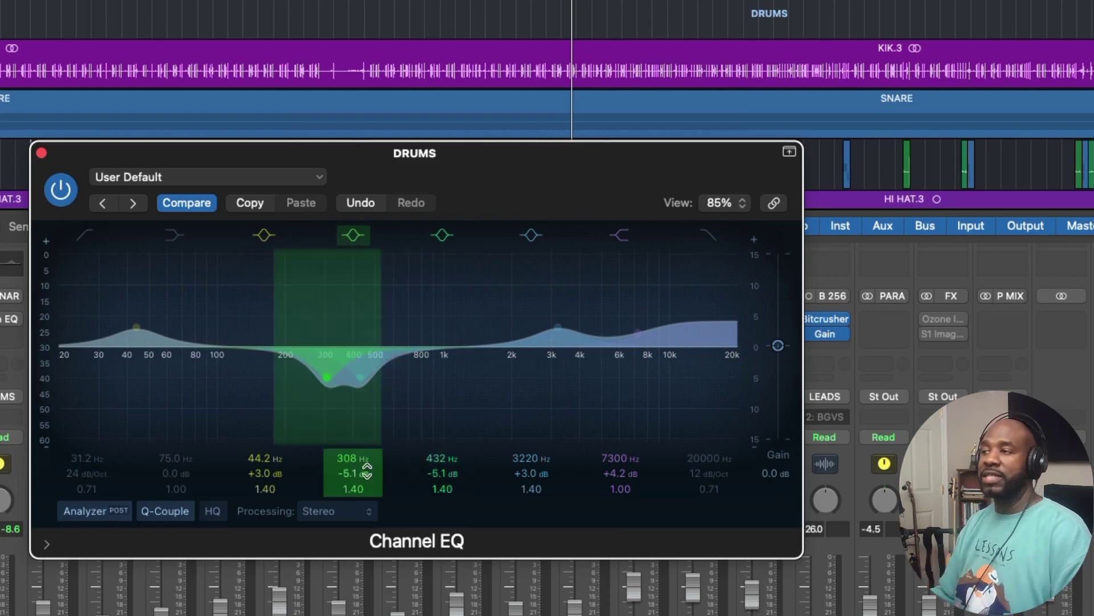
key("space")
left_click_drag(356, 476, 357, 431)
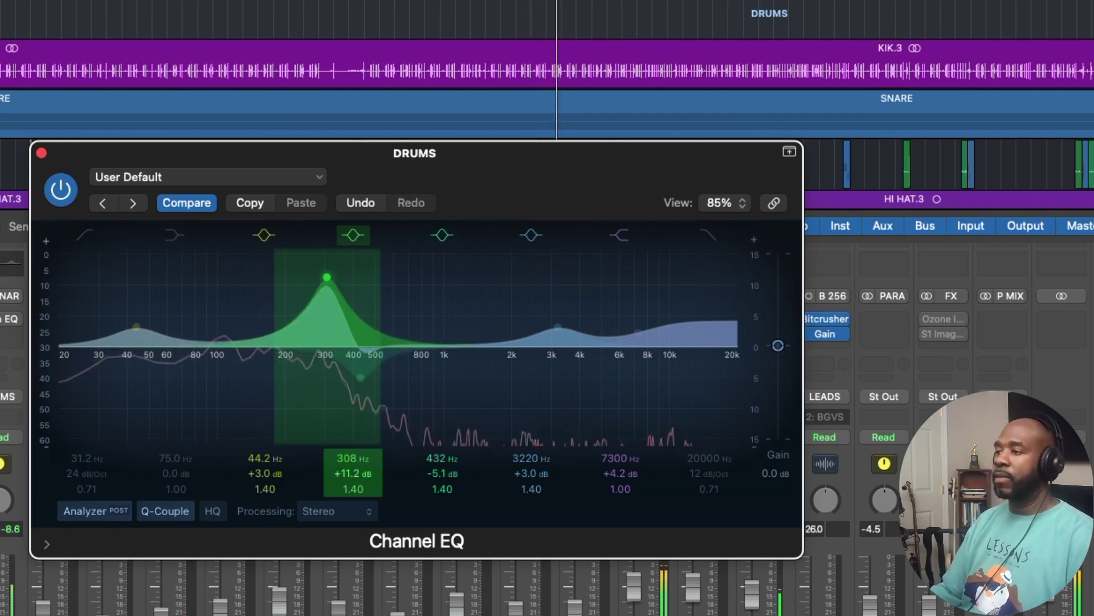
Bring 308 Hz back down to a −5.1 dB cut and audition 432 Hz as a boost
left_click_drag(354, 473, 354, 489)
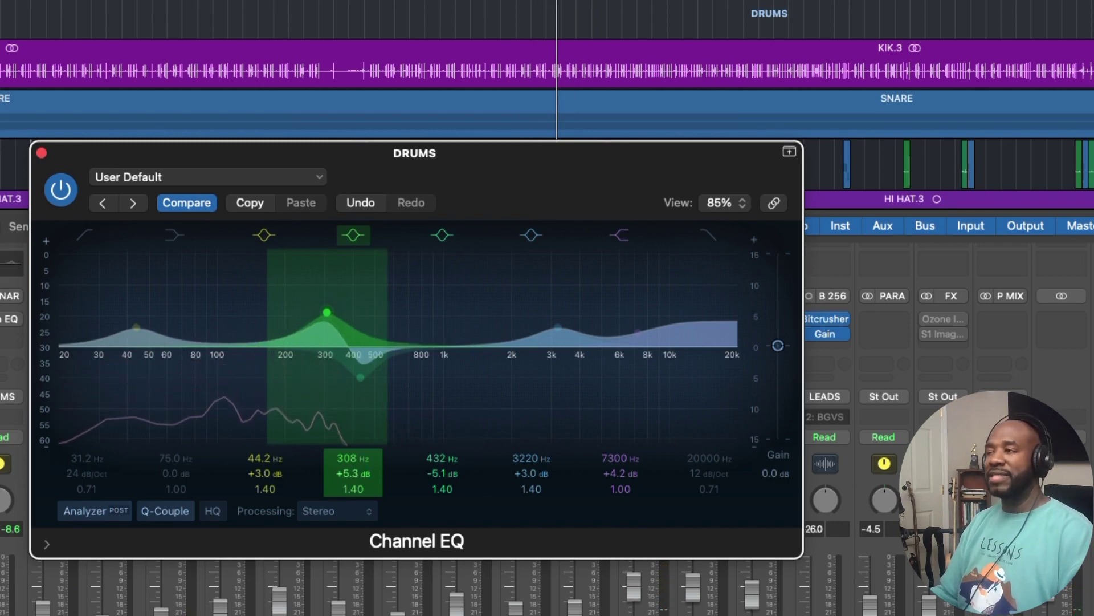
left_click_drag(353, 473, 353, 480)
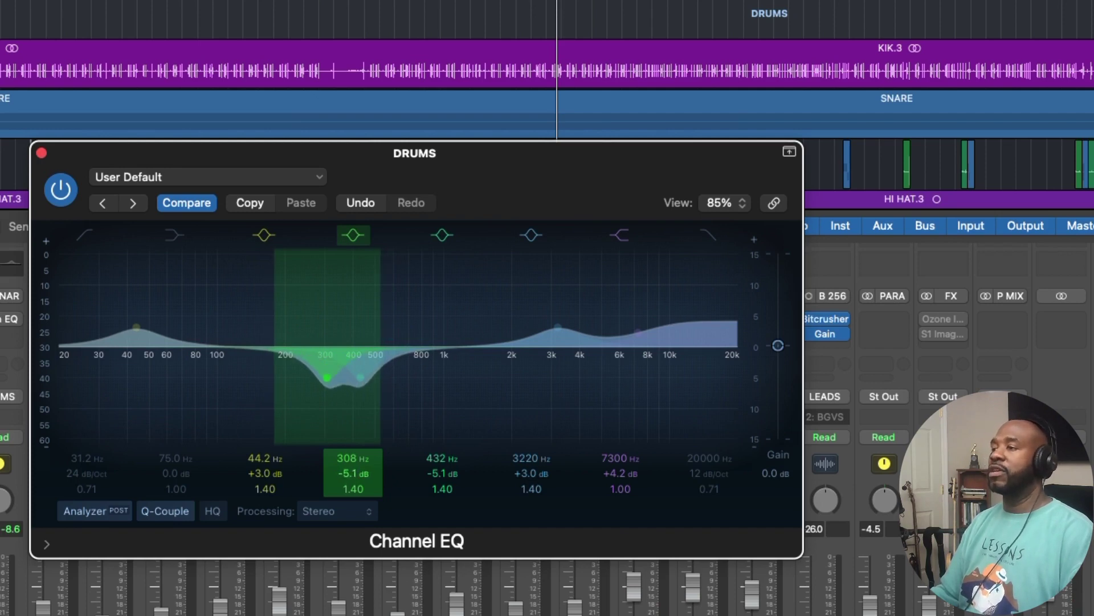
left_click_drag(443, 473, 442, 437)
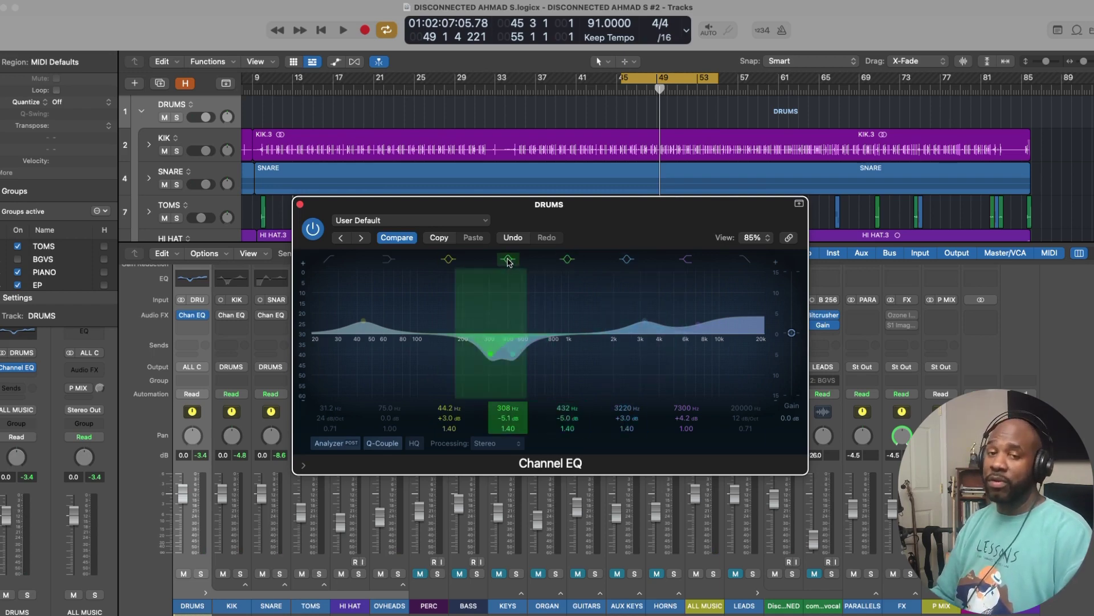
key("space")
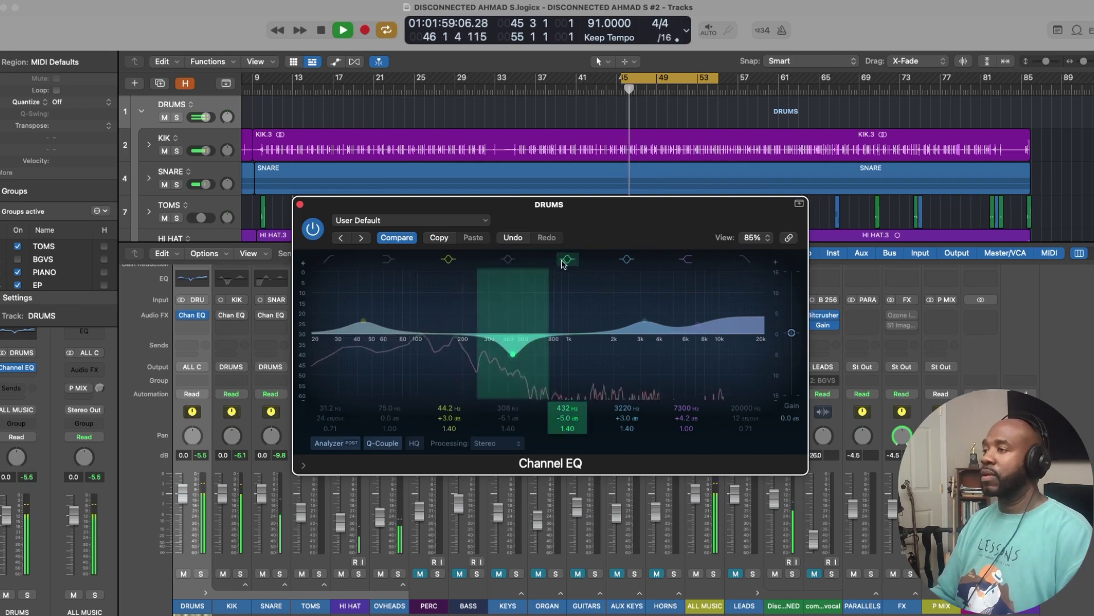
left_click(563, 261)
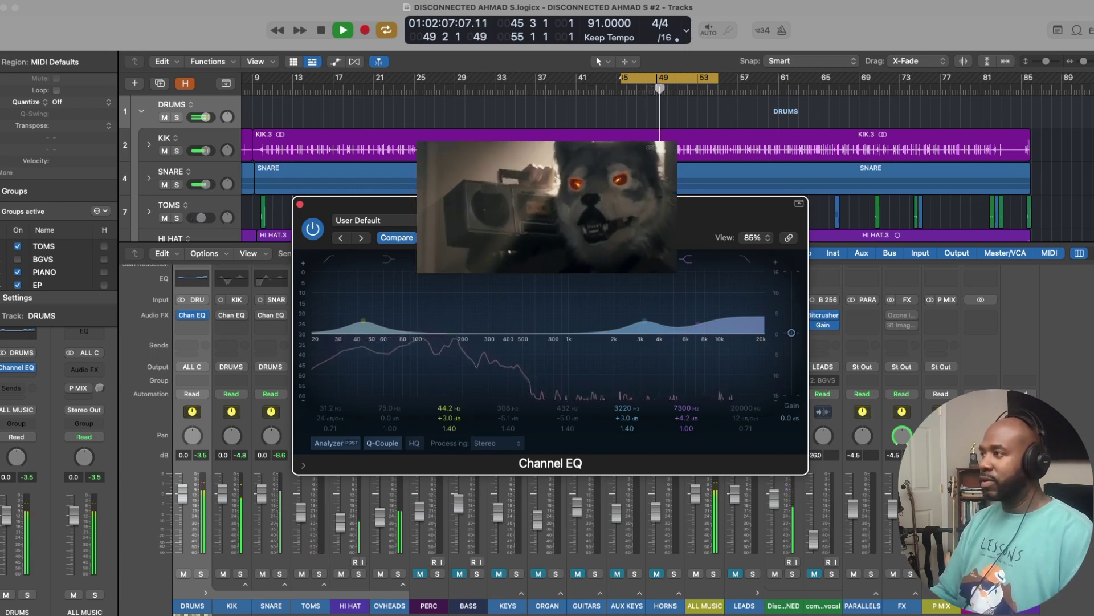
left_click(509, 260)
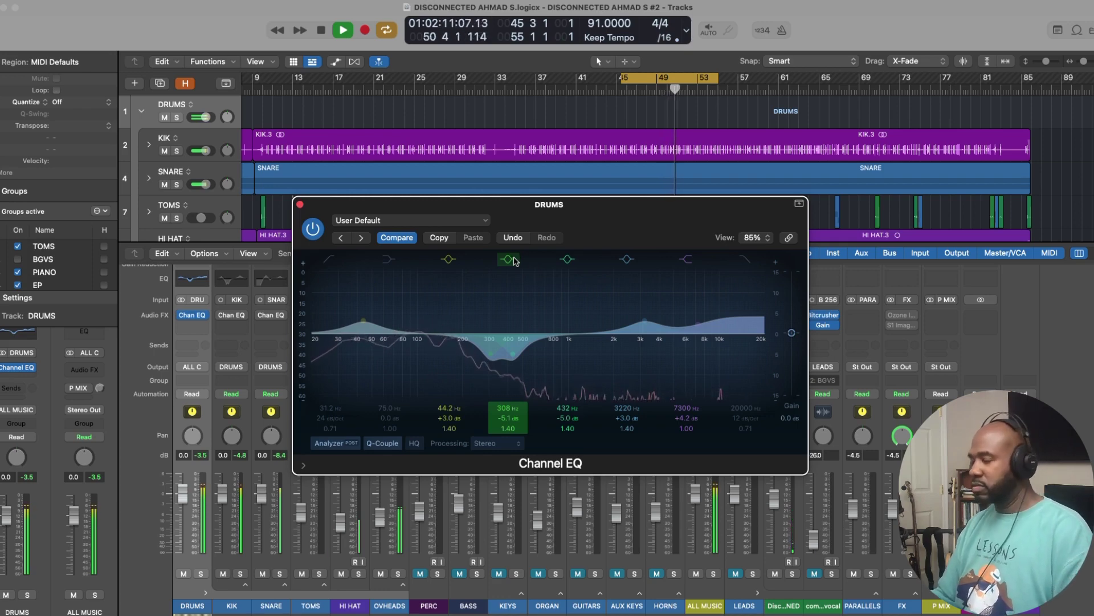
key("space")
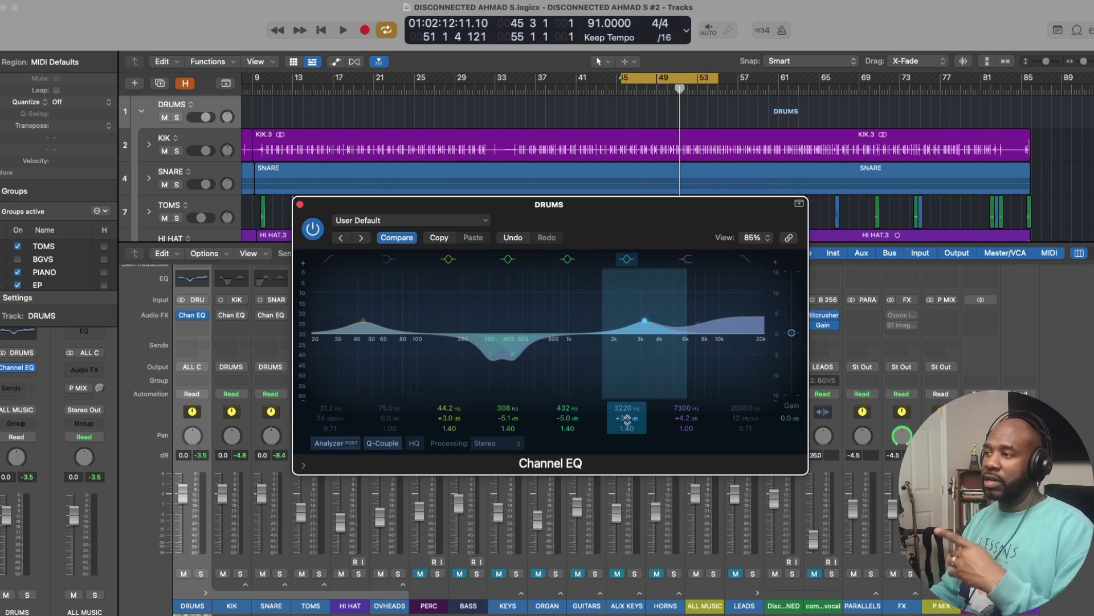
left_click_drag(627, 421, 627, 455)
Audition the high bands, returning 3220 Hz to +3.0 dB and raising 7300 Hz to about +4.2 dB
key("space")
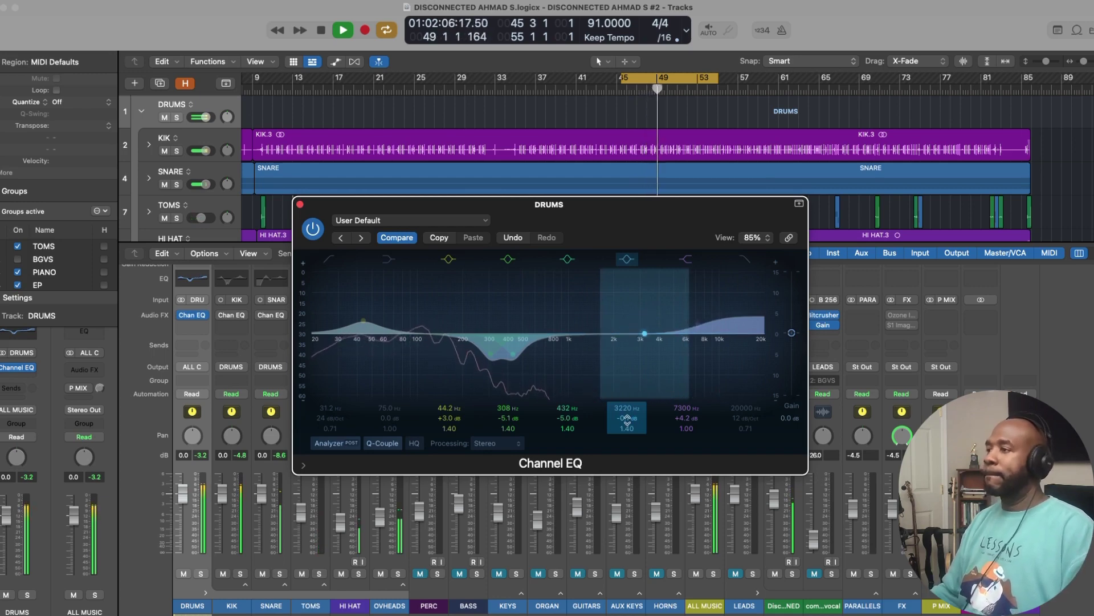
left_click_drag(627, 420, 679, 425)
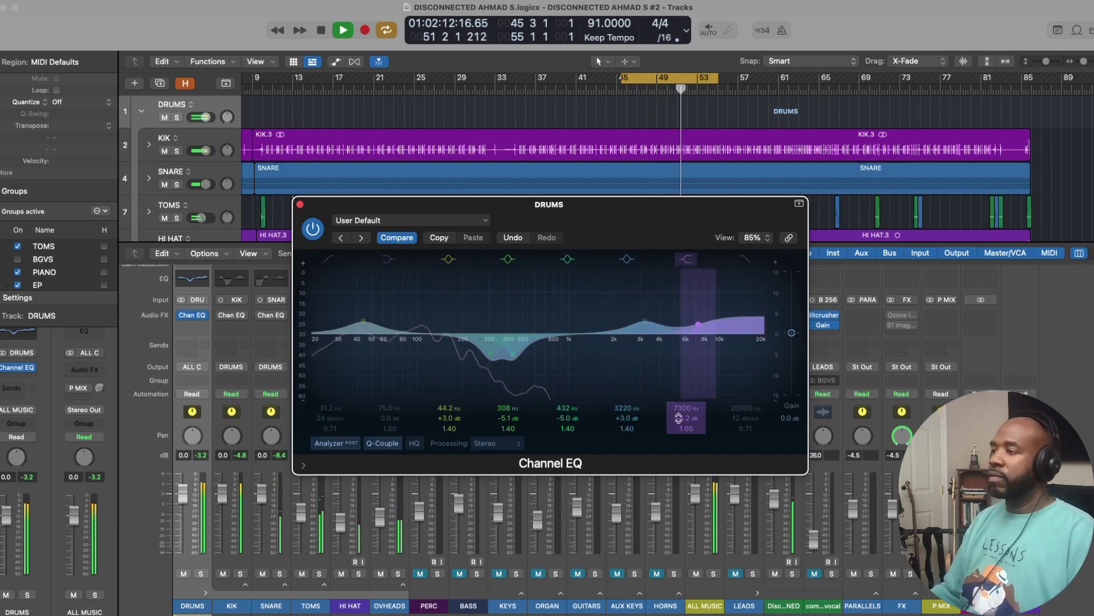
key("space")
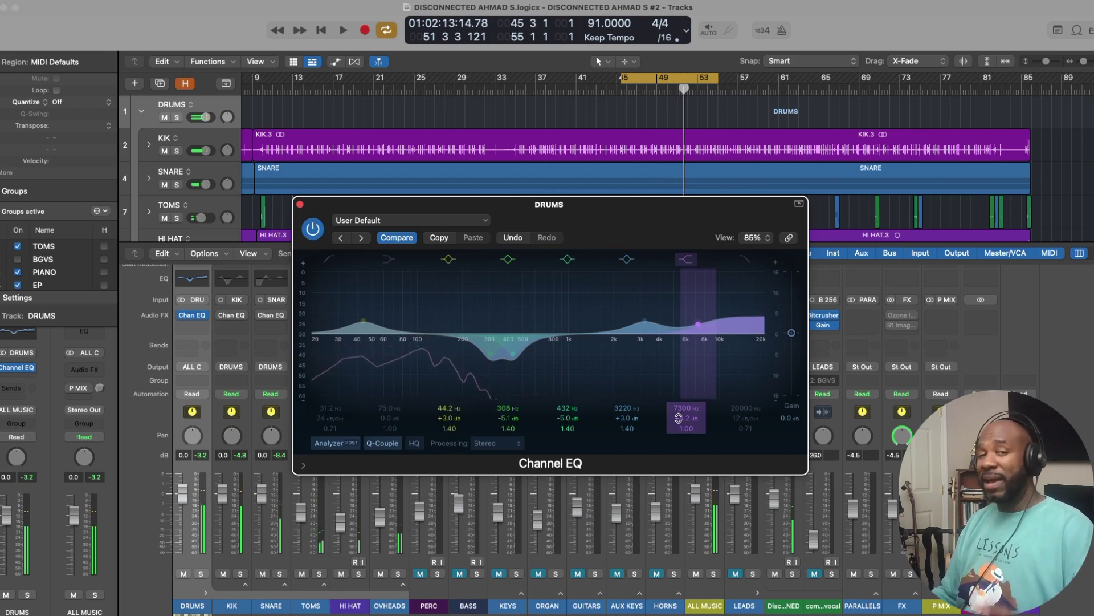
left_click_drag(678, 418, 690, 416)
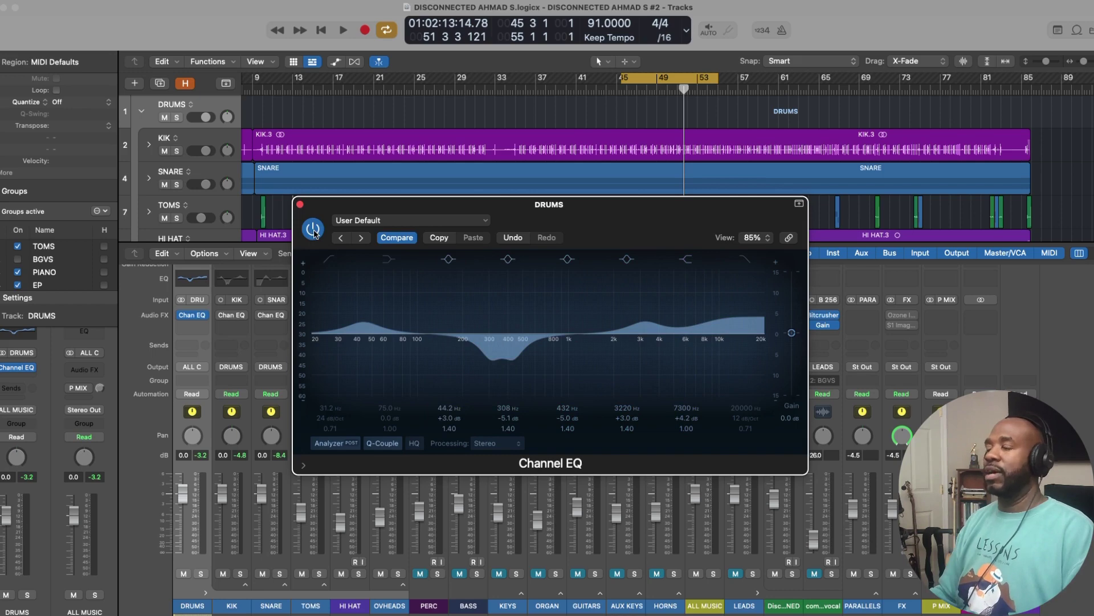
key("space")
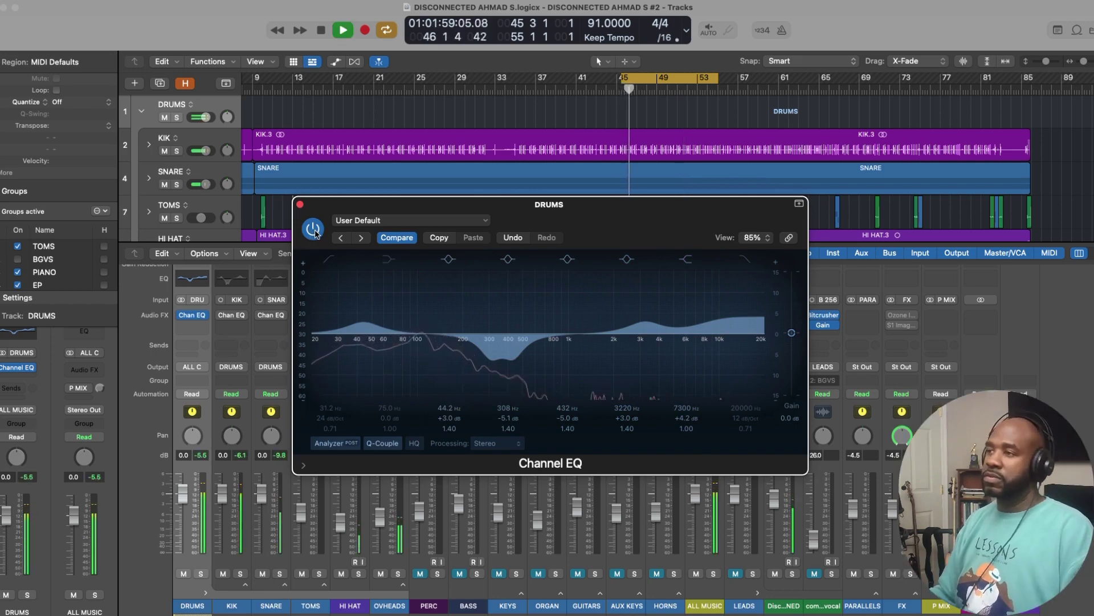
left_click(313, 229)
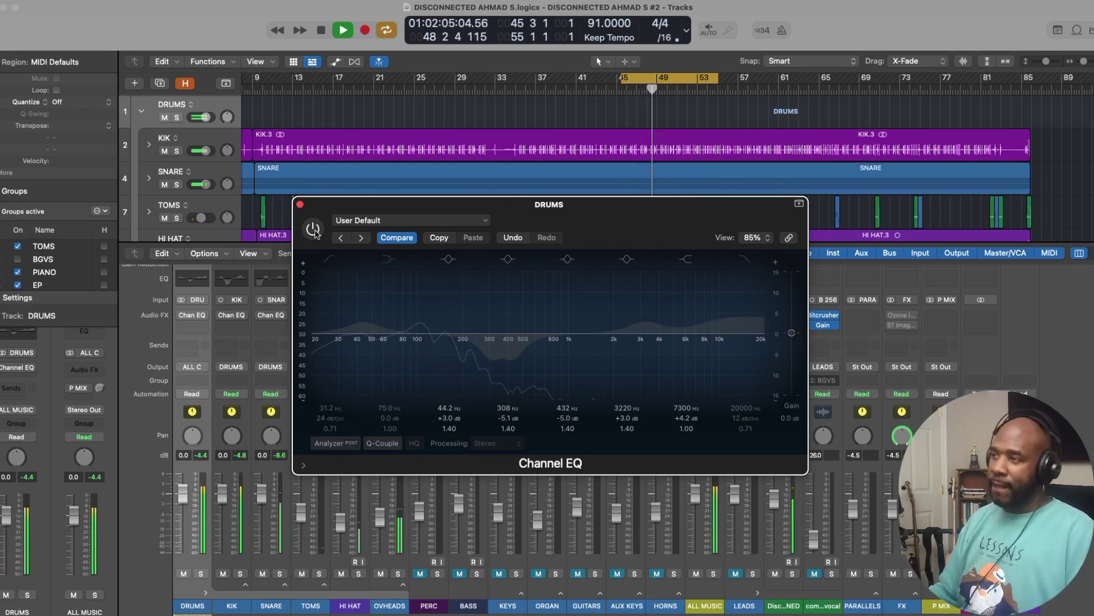
left_click(313, 230)
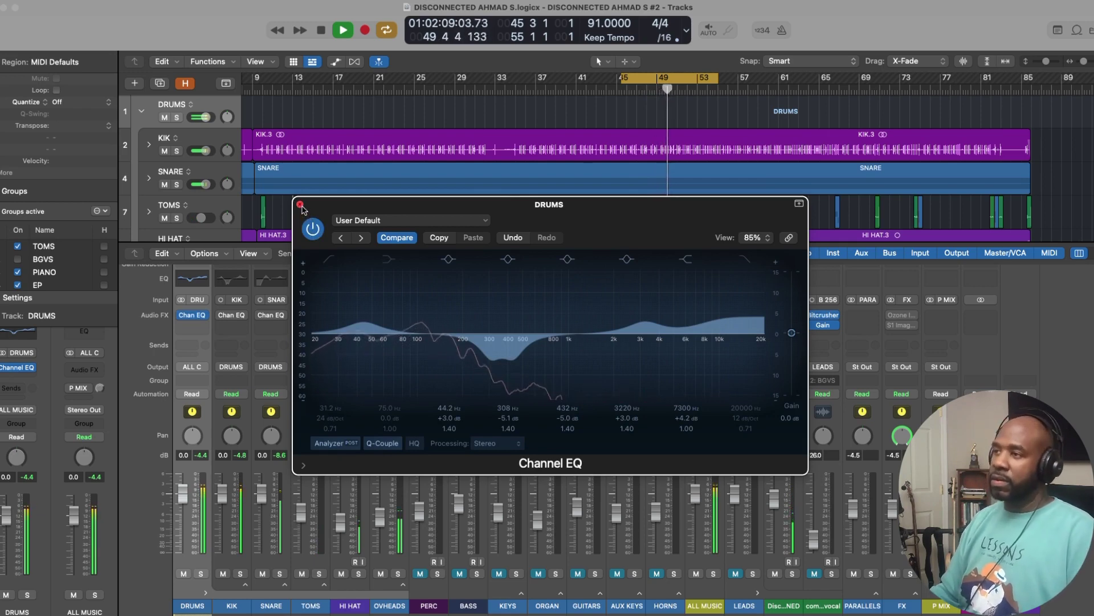
key("space")
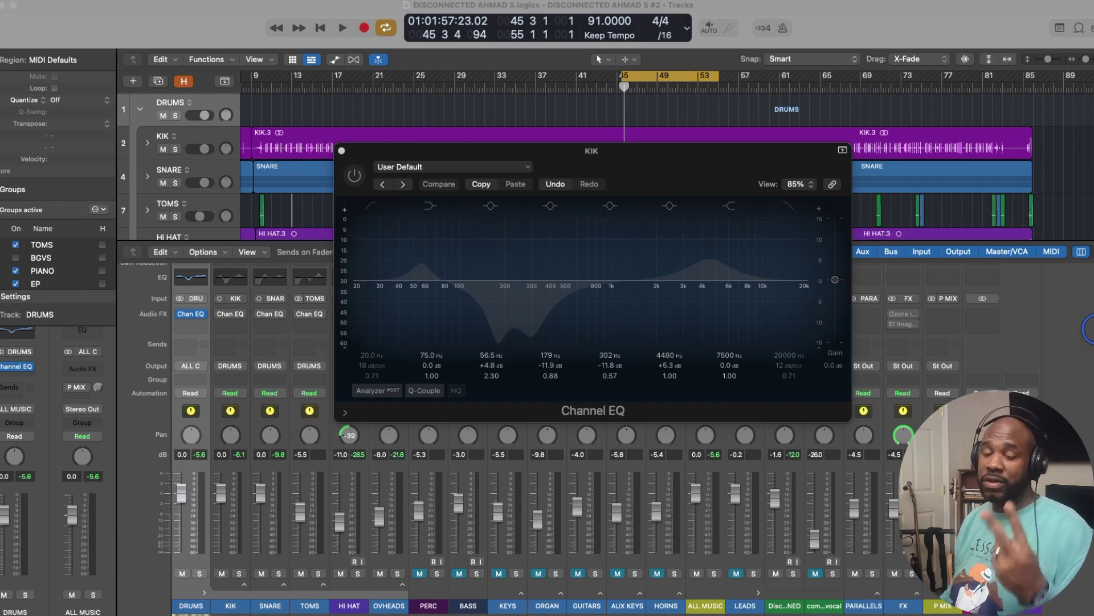
Bring the KIK Channel EQ window forward and solo the KIK track during a short playback
left_click(369, 163)
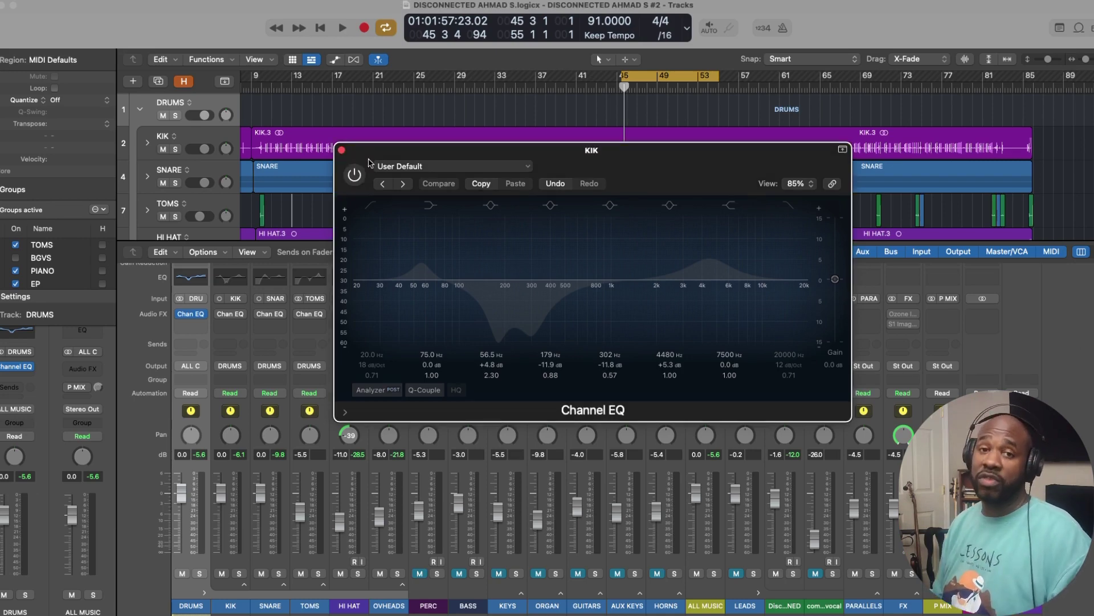
key("space")
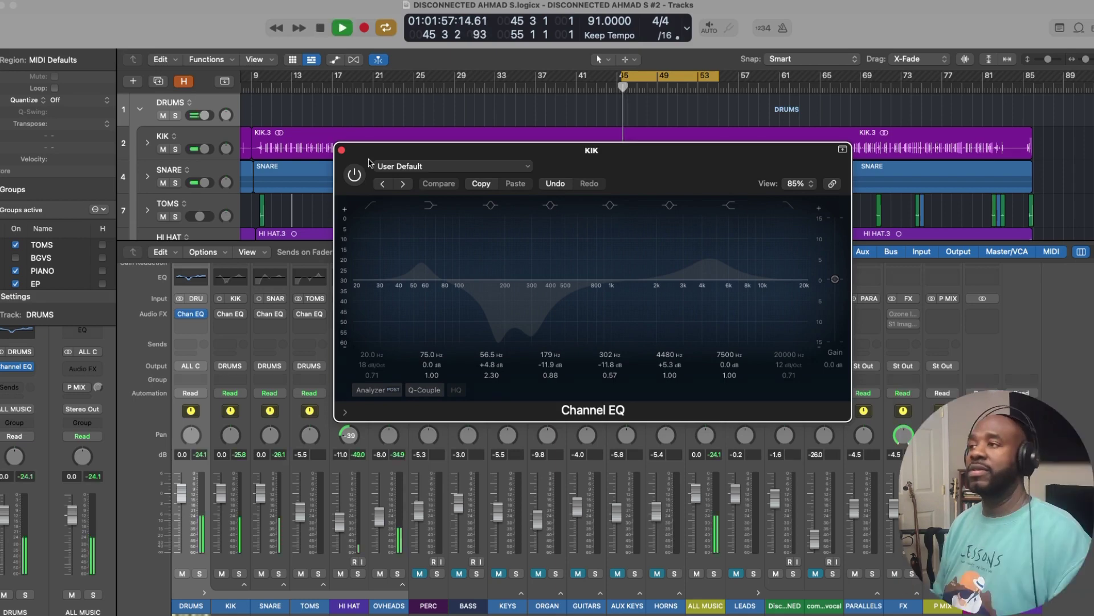
left_click(238, 573)
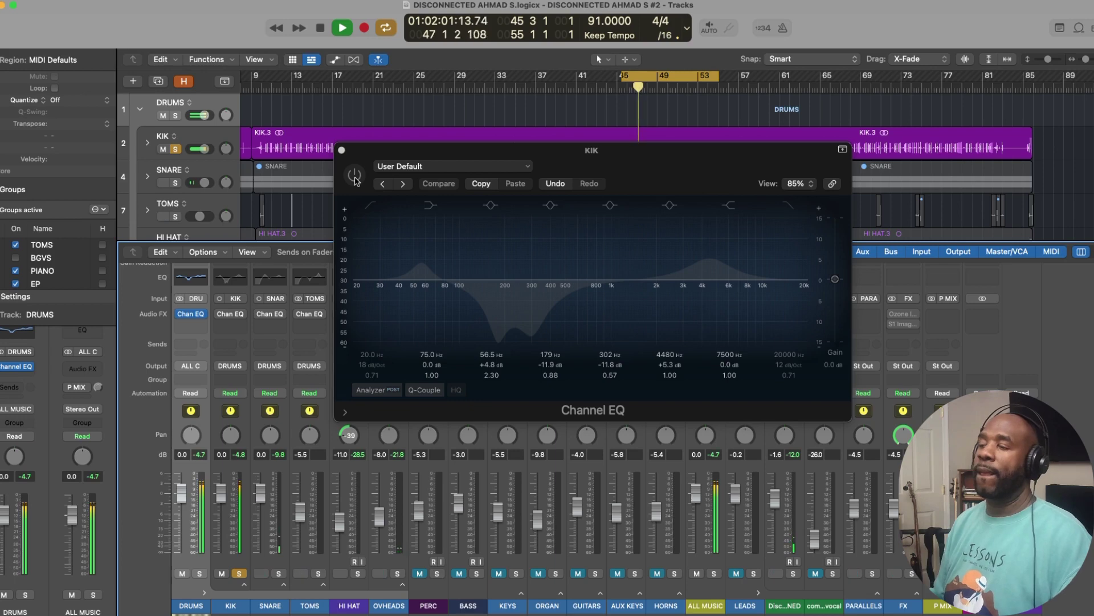
key("space")
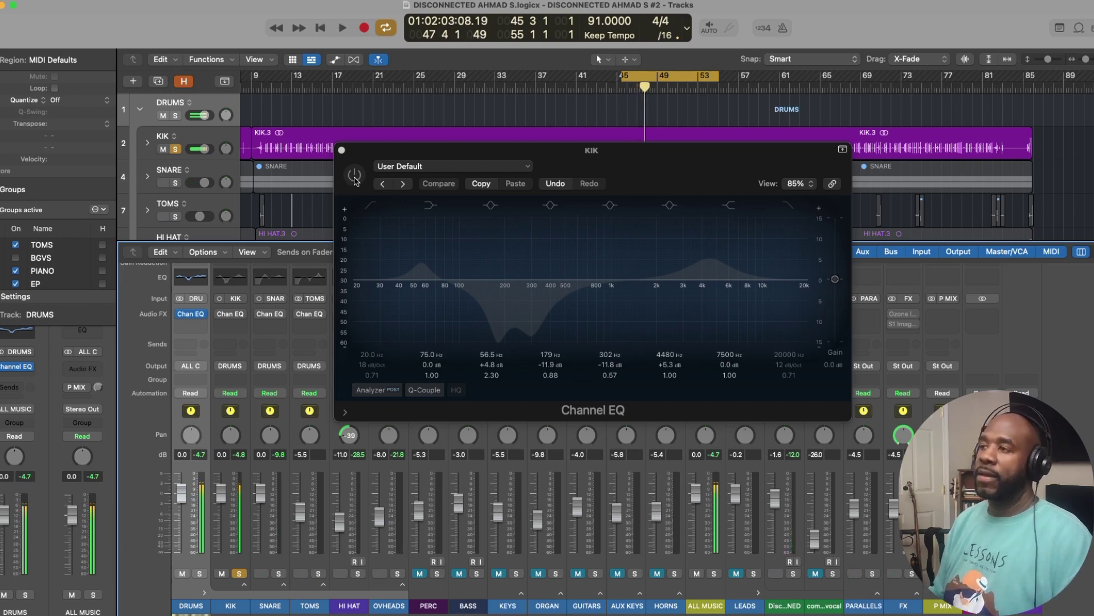
Switch on the KIK Channel EQ, compare it bypassed versus on while playing, then stop
left_click(354, 176)
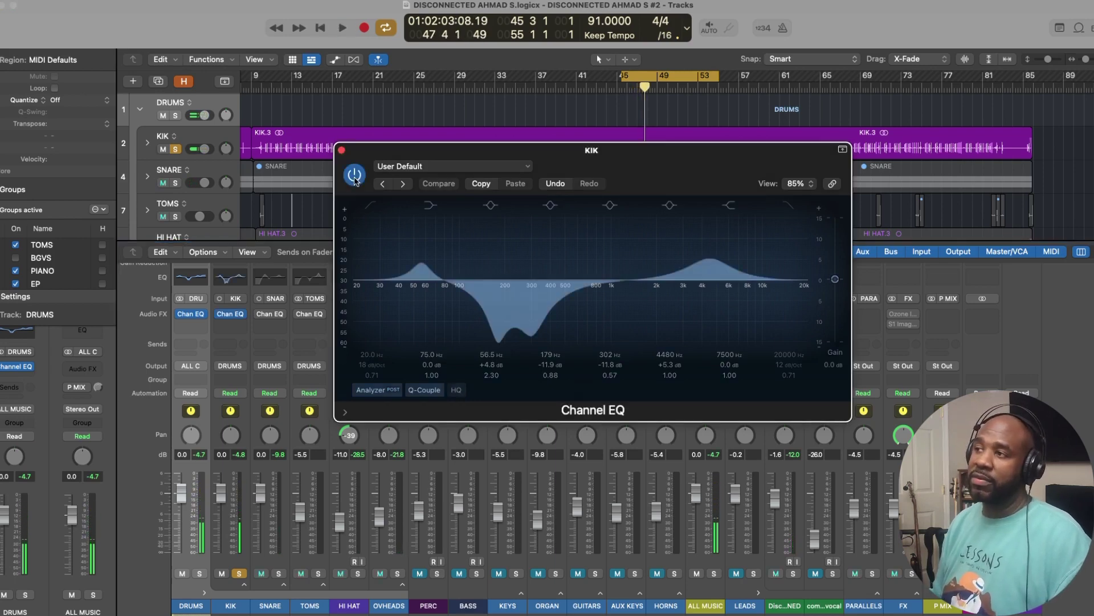
key("space")
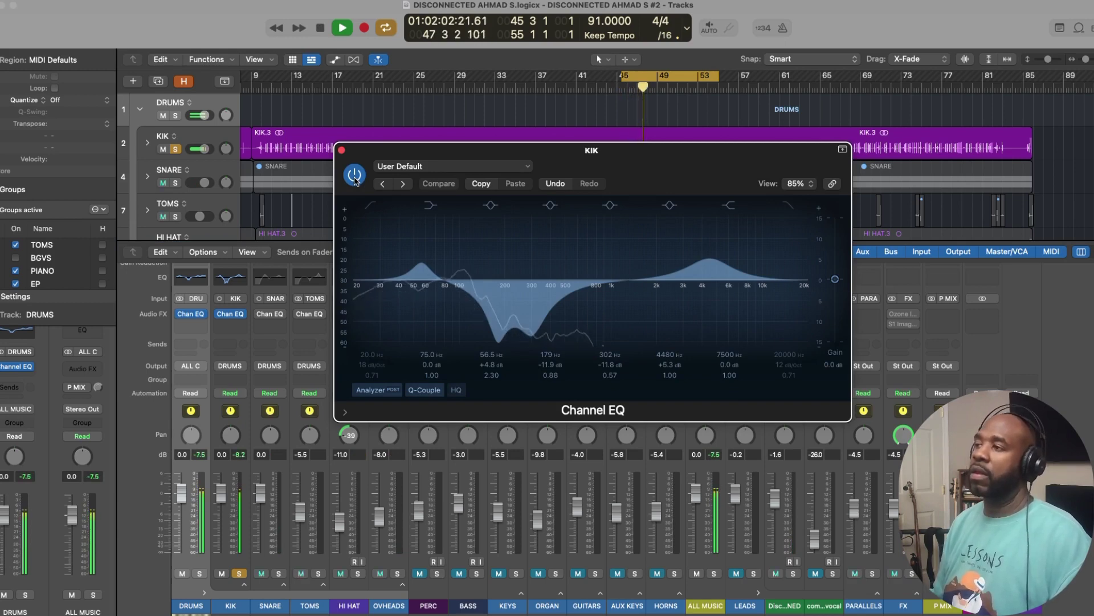
left_click(354, 175)
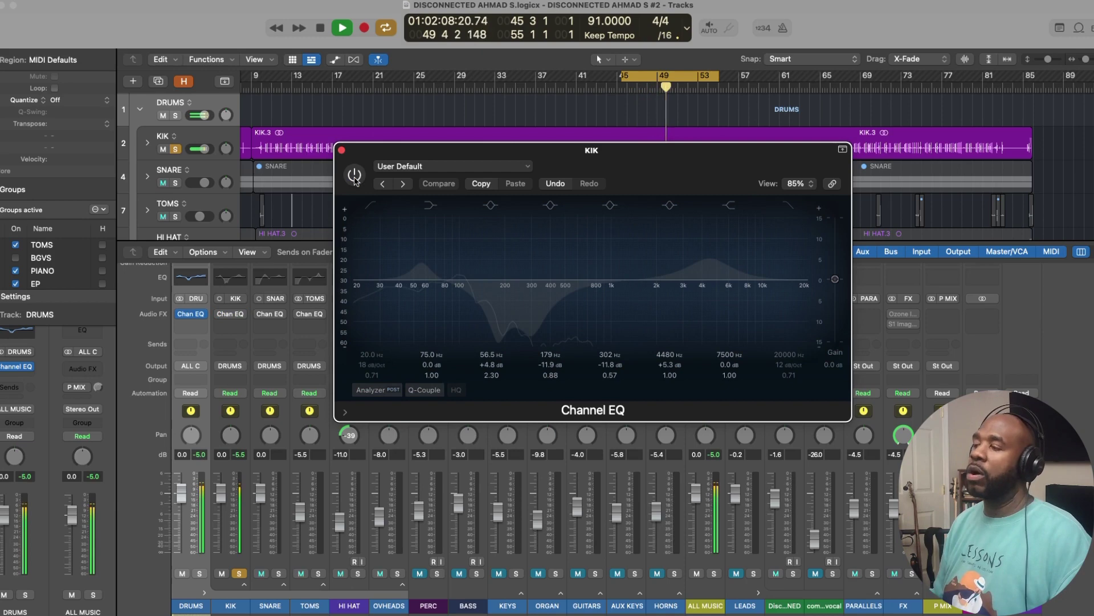
left_click(353, 175)
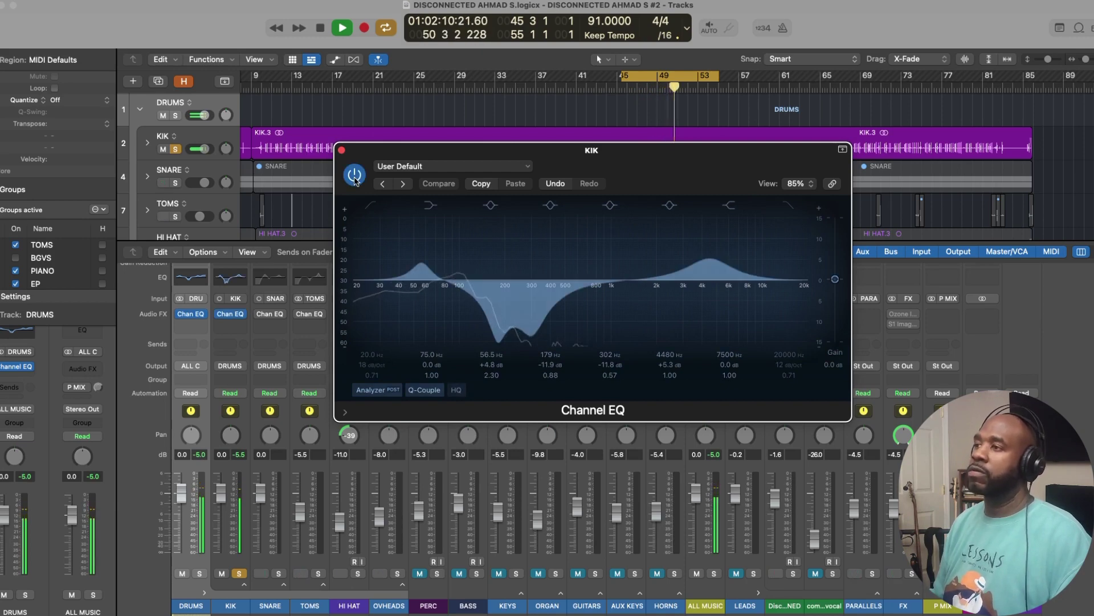
key("space")
key("space")
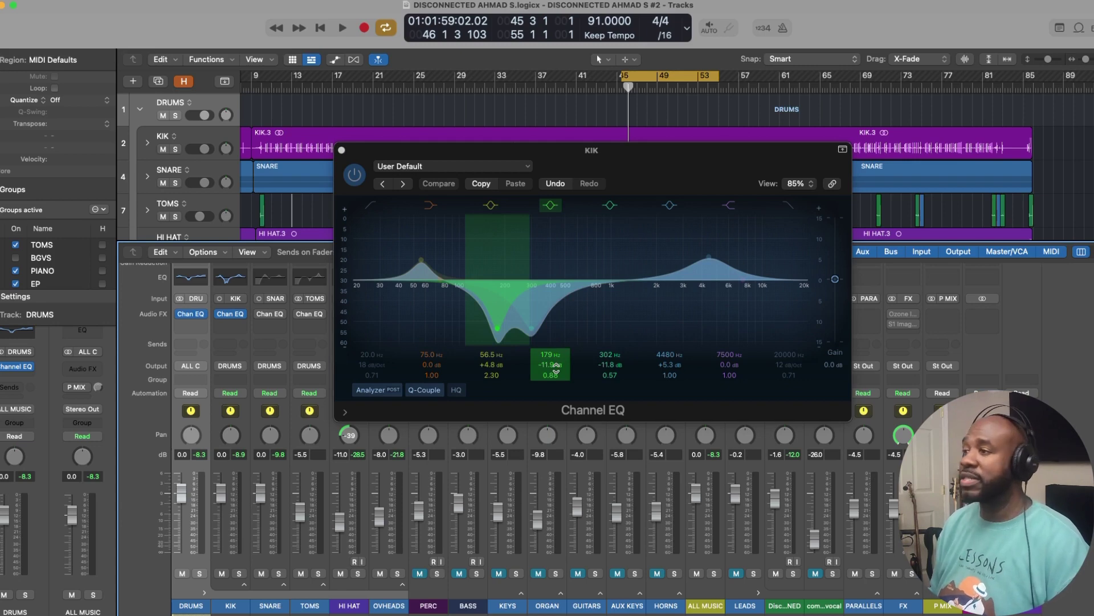
Switch off the kick's 56.5 Hz and 4480 Hz boosts and compare the cut-only EQ bypassed and on
left_click(491, 206)
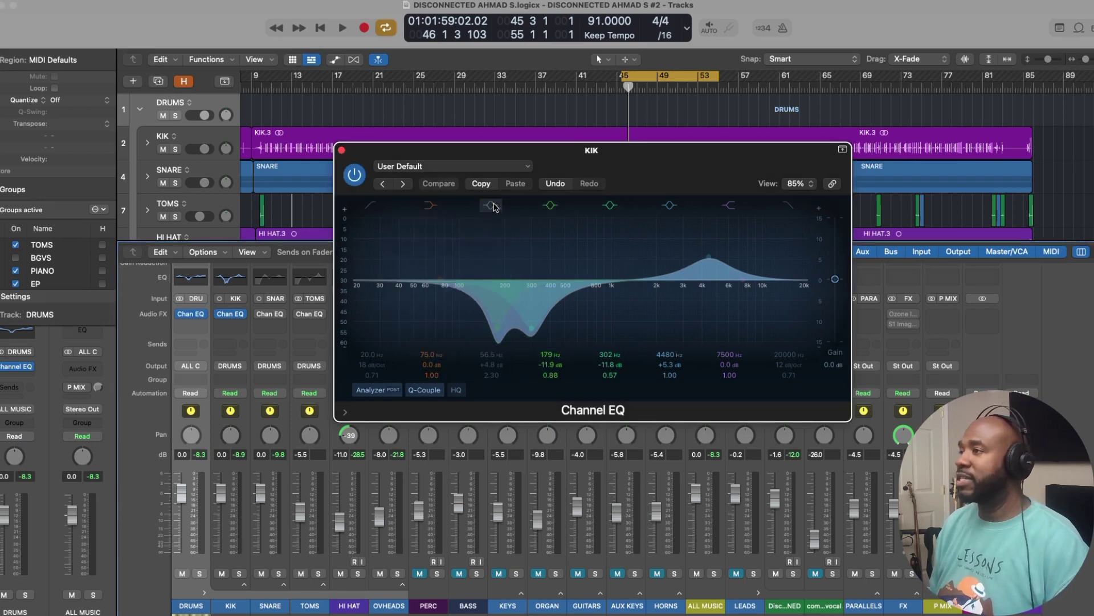
left_click(674, 207)
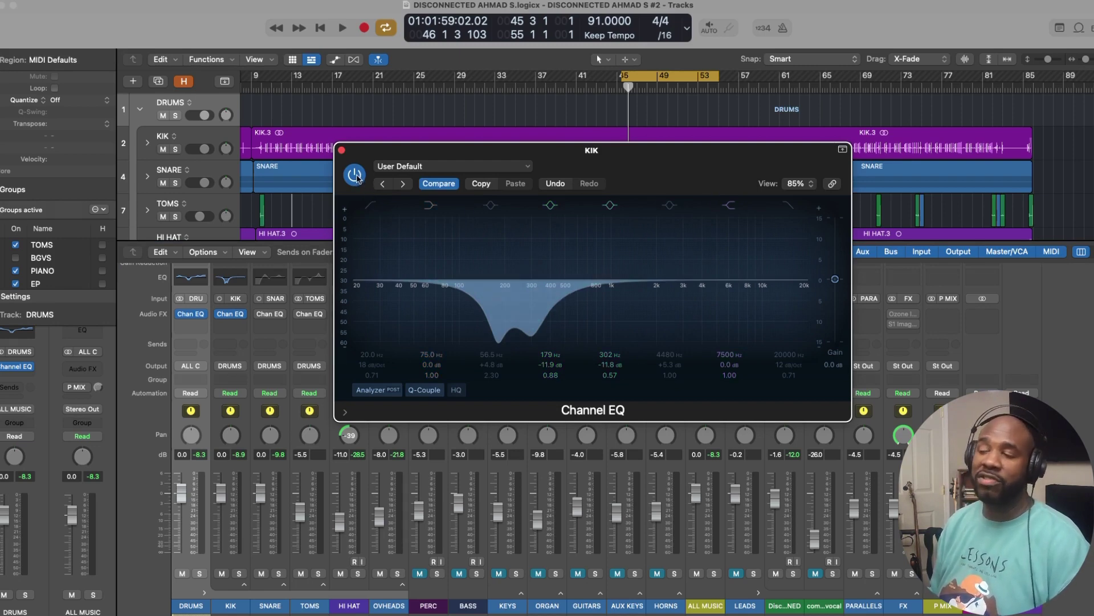
key("space")
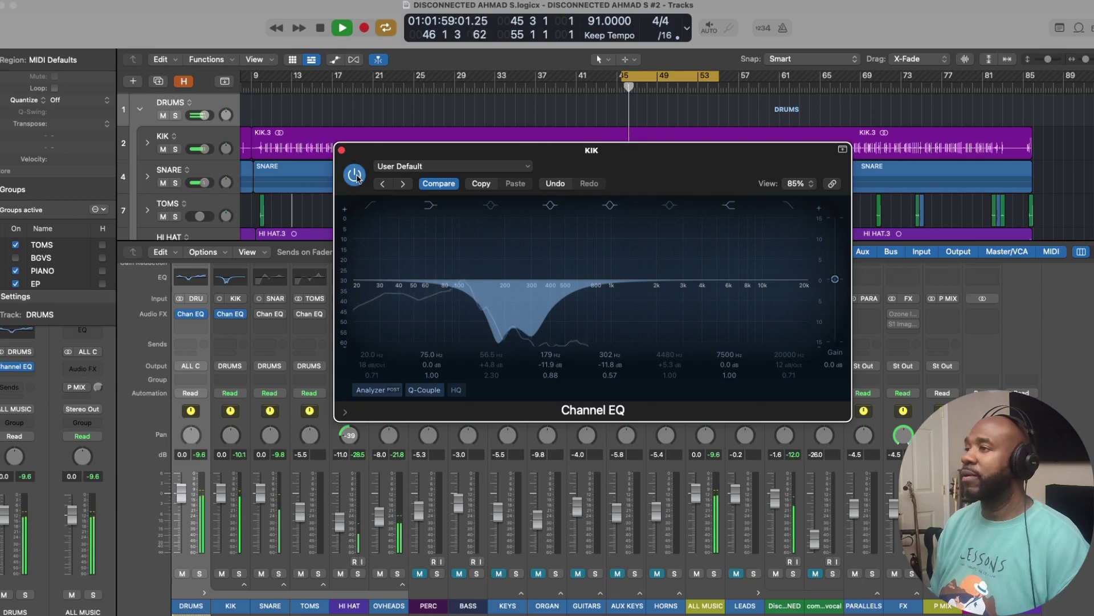
left_click(356, 176)
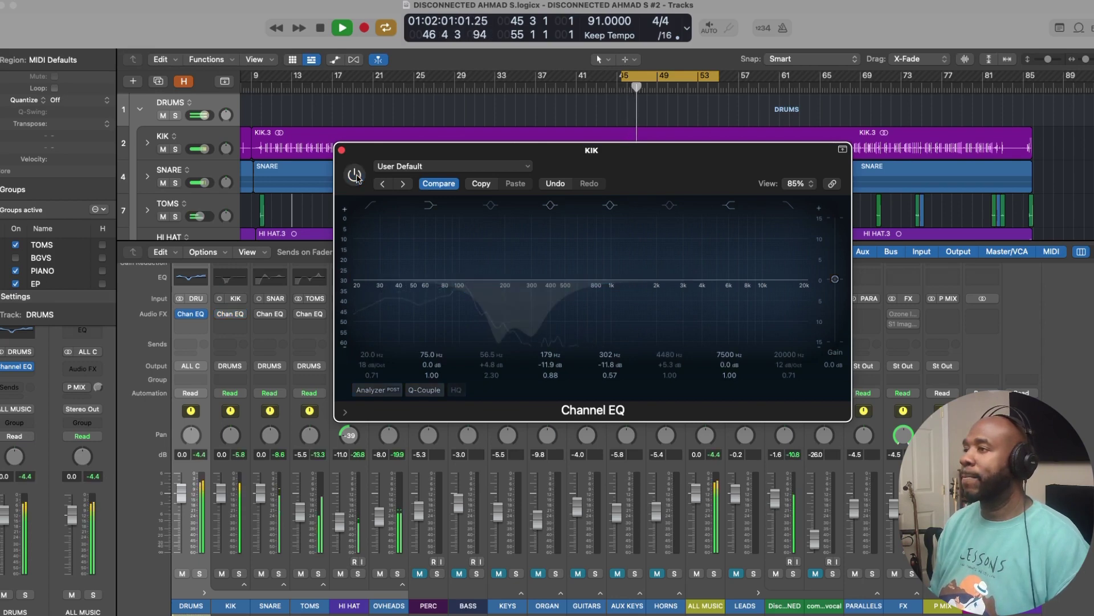
left_click(355, 175)
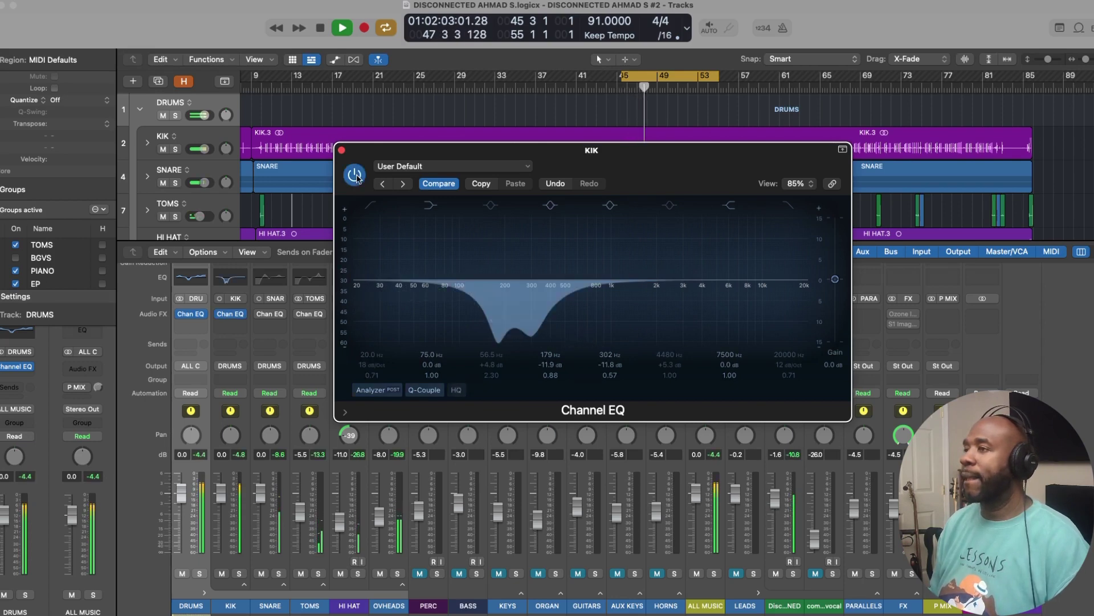
Solo the kick, compare its EQ bypassed and on again, then stop playback
key("s")
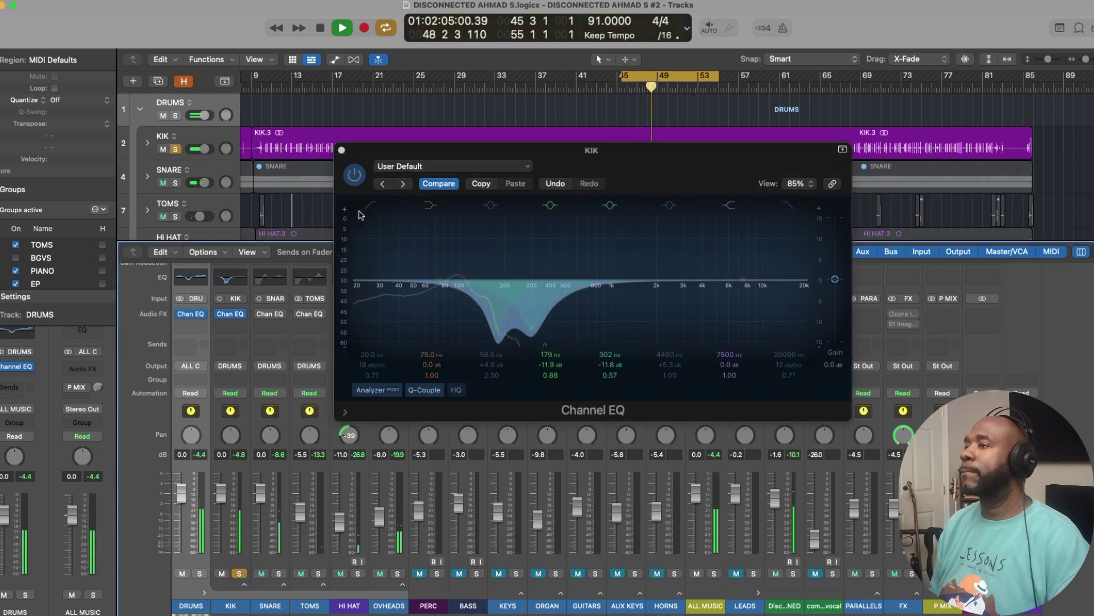
left_click(355, 175)
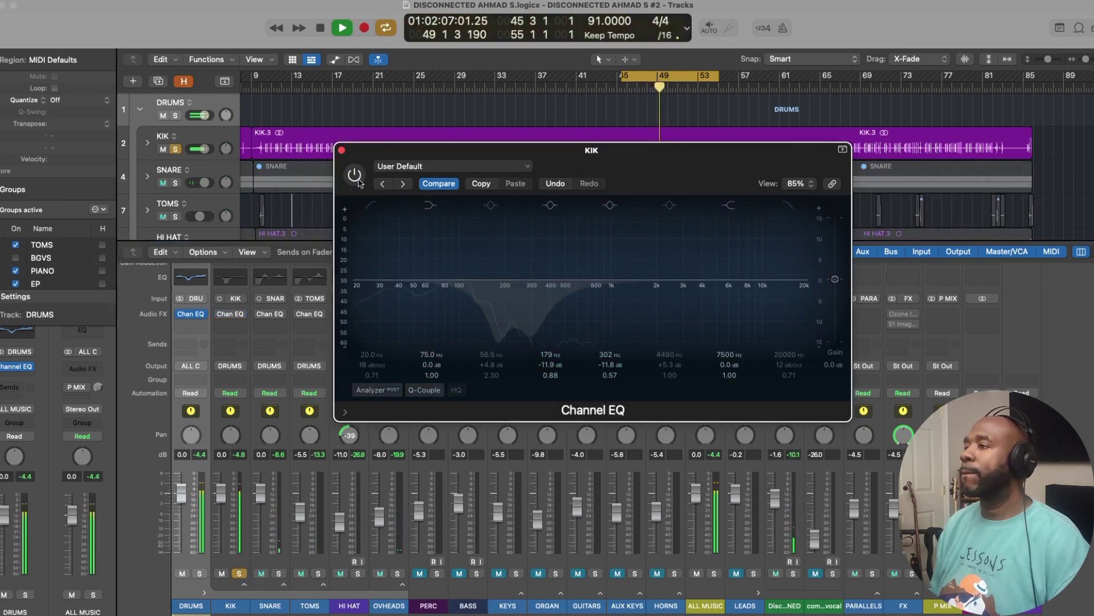
left_click(356, 177)
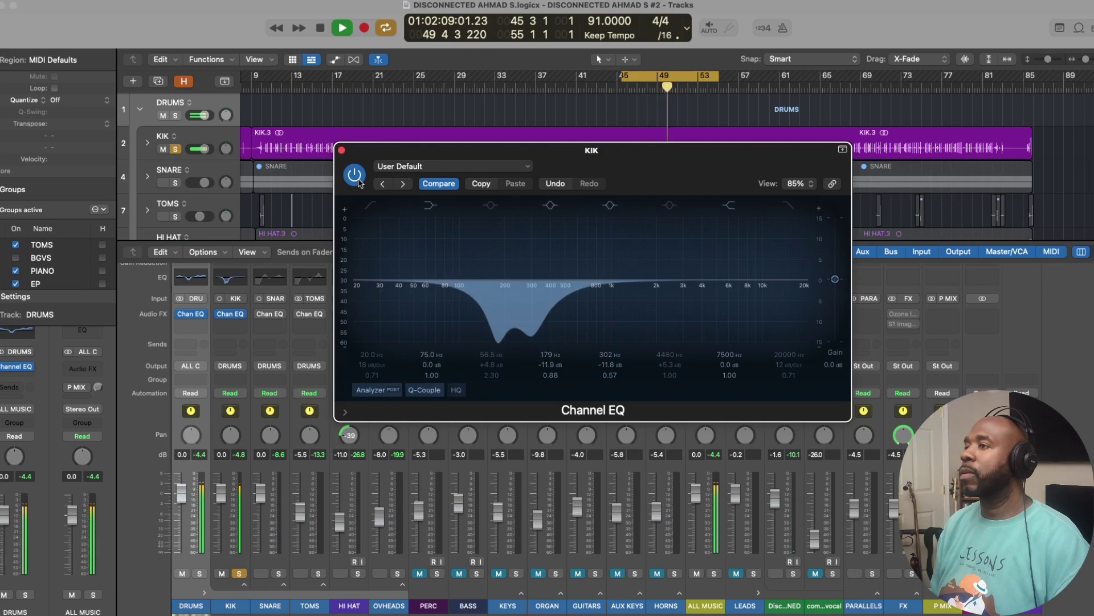
key("space")
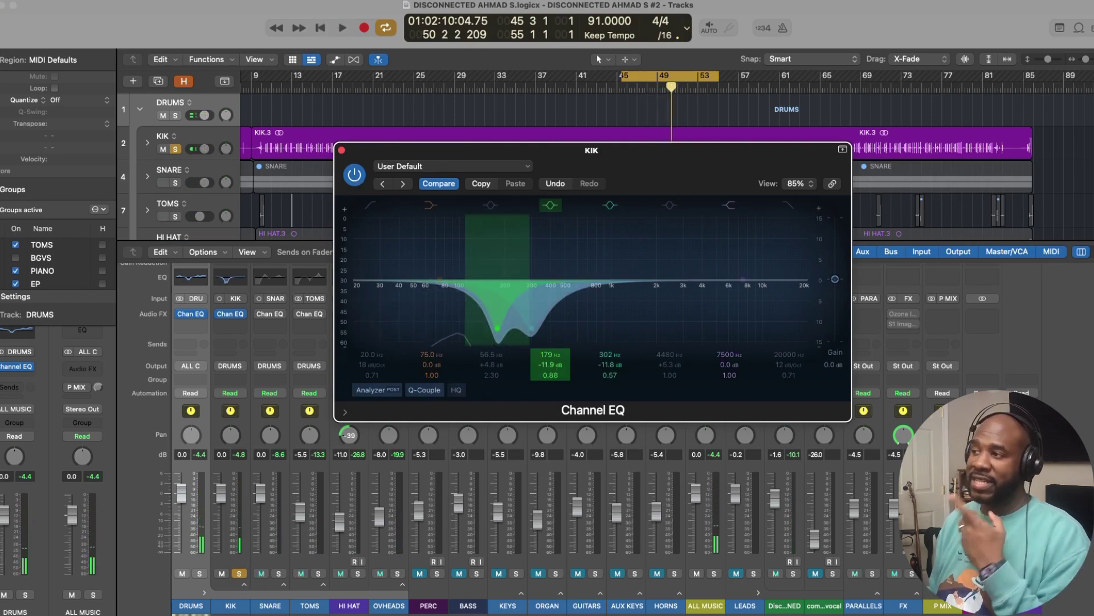
Sweep 179 Hz and 302 Hz as boosts, leave them at −11.8 and −12.1 dB cuts, and re-enable 4480 Hz
mouse_move(498, 329)
left_mouse_down()
mouse_move(498, 215)
mouse_move(498, 326)
left_mouse_up()
key("space")
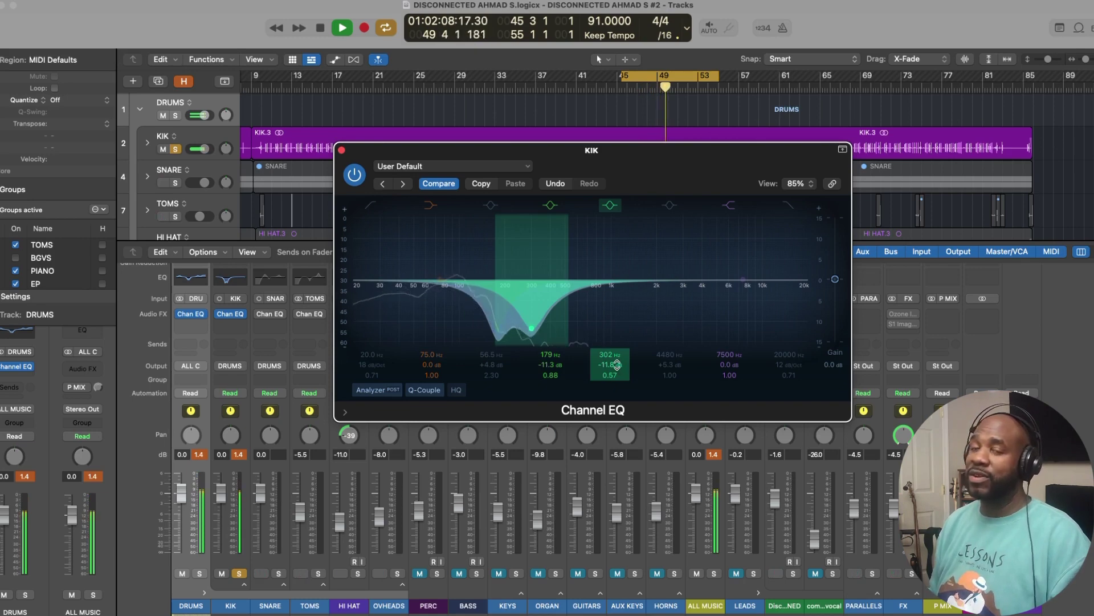
left_click_drag(617, 365, 617, 306)
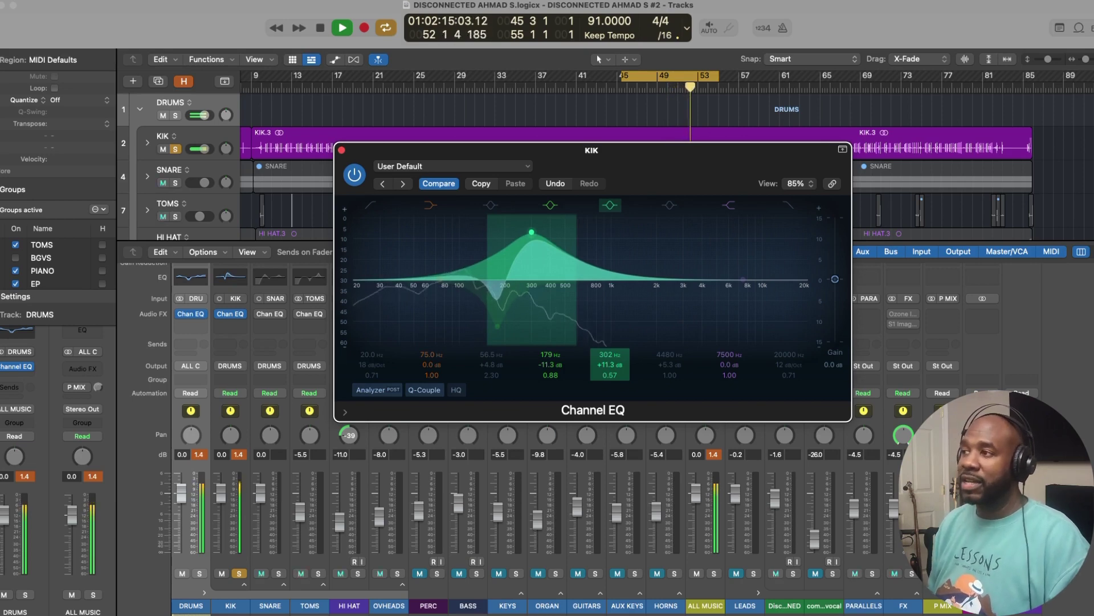
left_click_drag(610, 364, 610, 411)
left_click_drag(551, 365, 551, 368)
key("space")
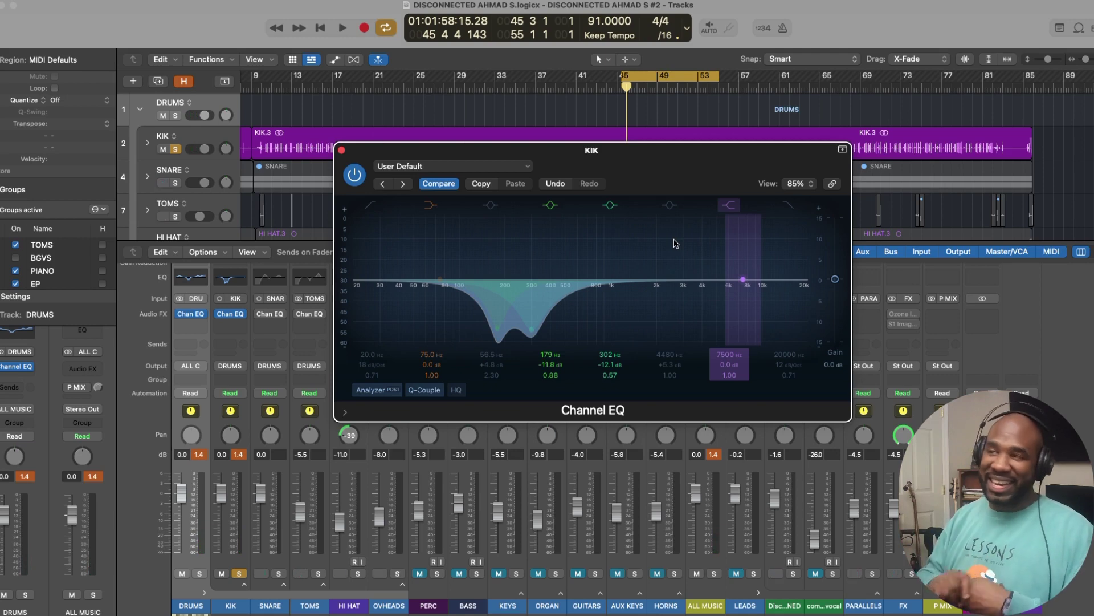
left_click(670, 206)
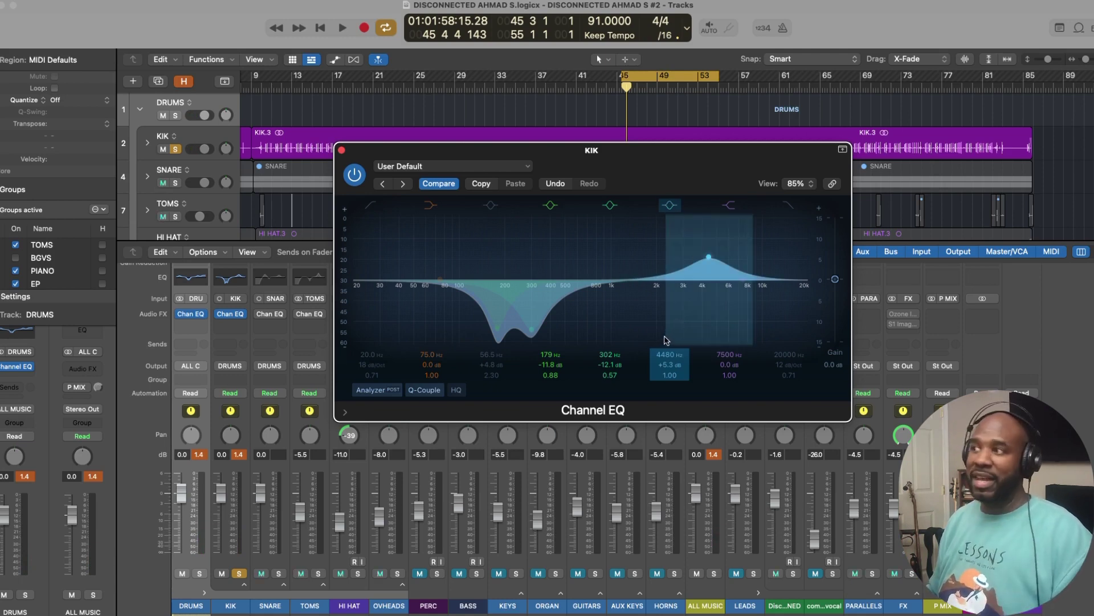
Raise the kick's 4480 Hz boost to +5.1 dB and compare that band off and on while playing
key("space")
mouse_move(666, 340)
left_mouse_down()
mouse_move(666, 279)
mouse_move(666, 340)
left_mouse_up()
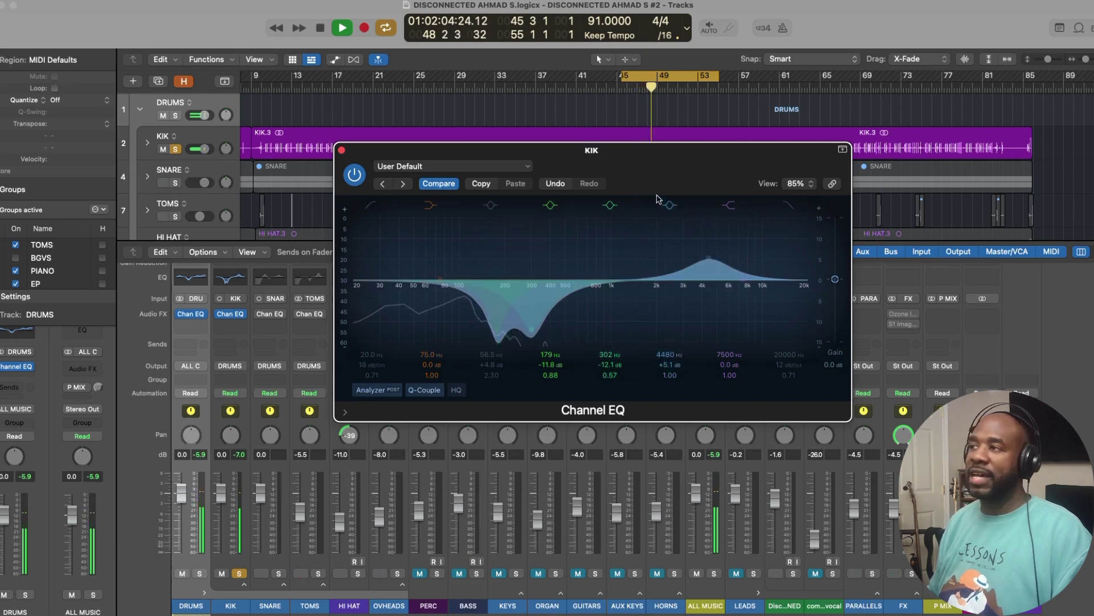
left_click(671, 206)
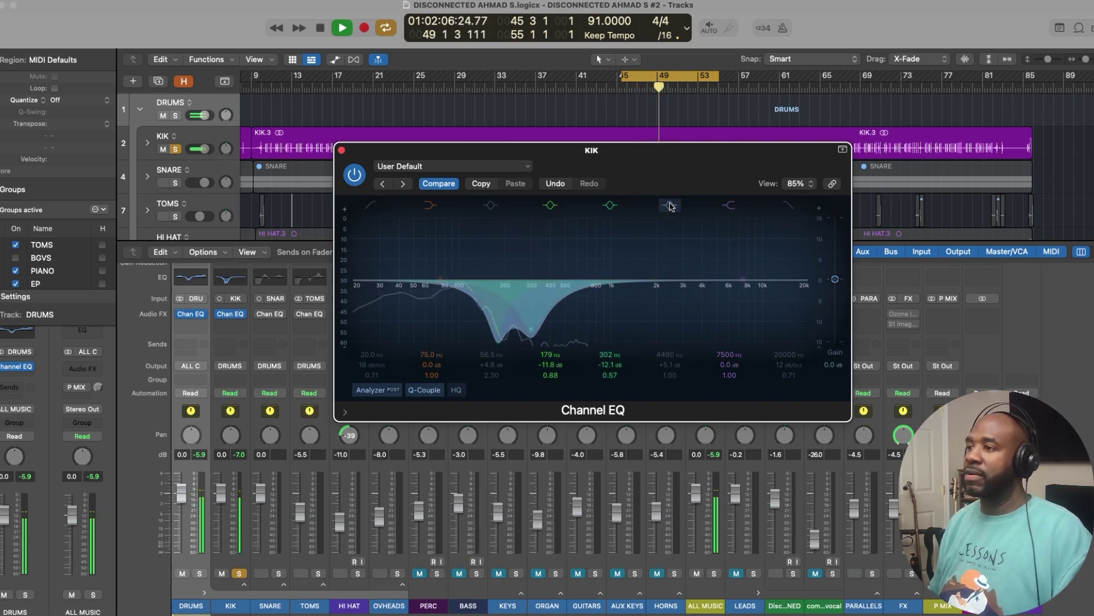
left_click(670, 206)
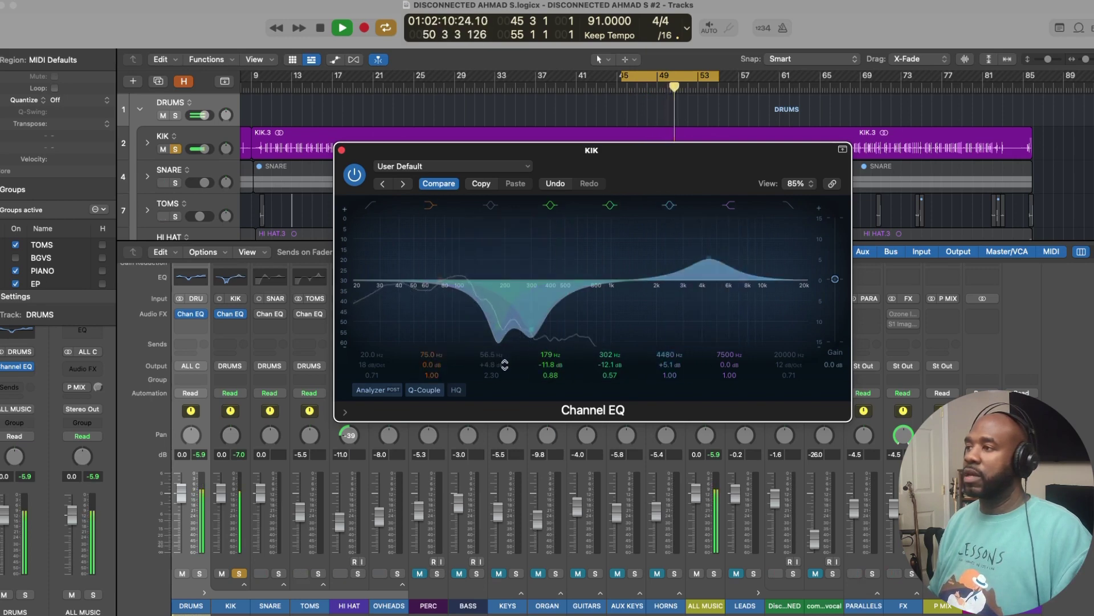
key("space")
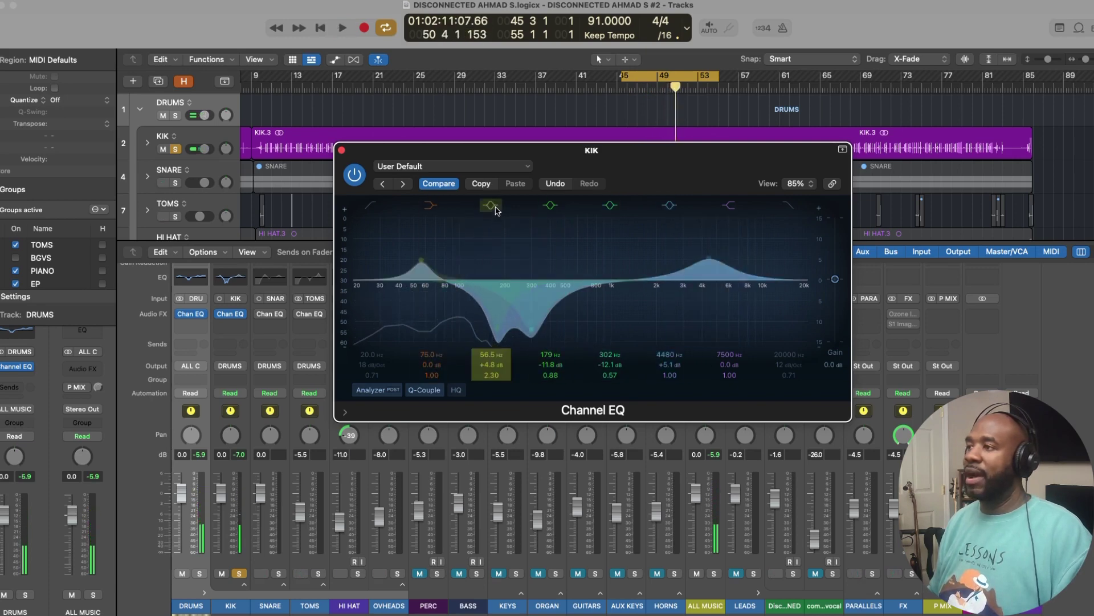
Switch the kick's 56.5 Hz band back on and raise it to +5.2 dB while listening
left_click(493, 207)
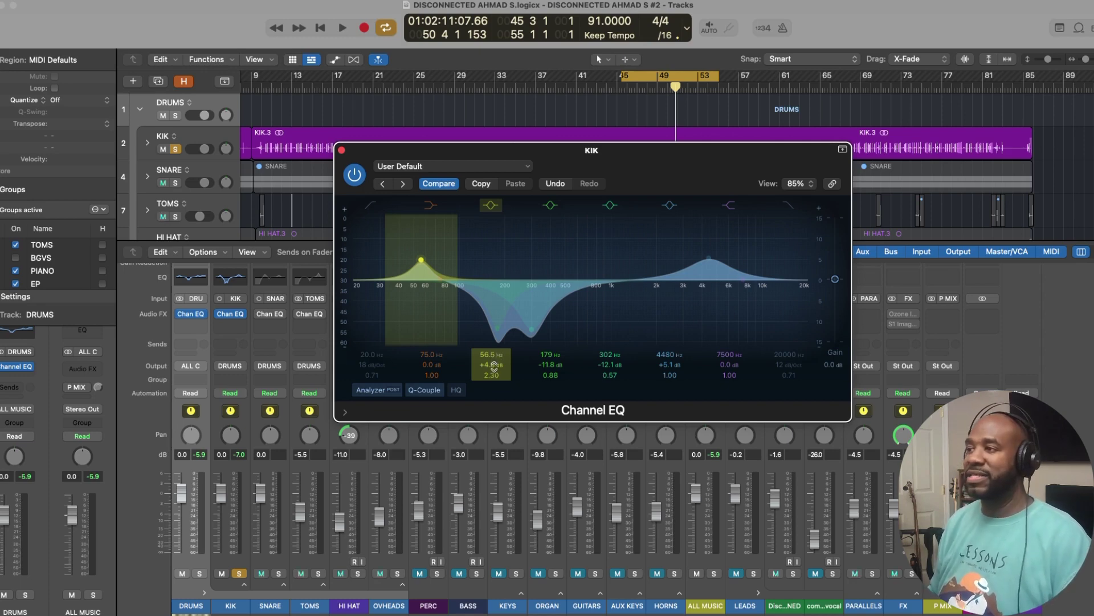
key("space")
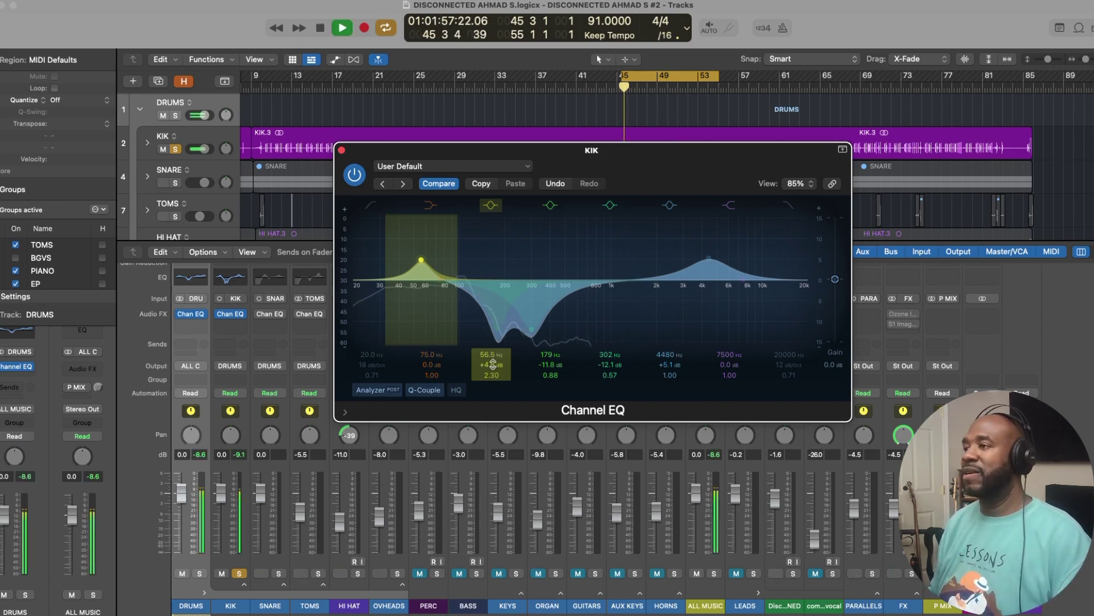
mouse_move(493, 365)
left_mouse_down()
mouse_move(493, 340)
mouse_move(493, 362)
left_mouse_up()
key("space")
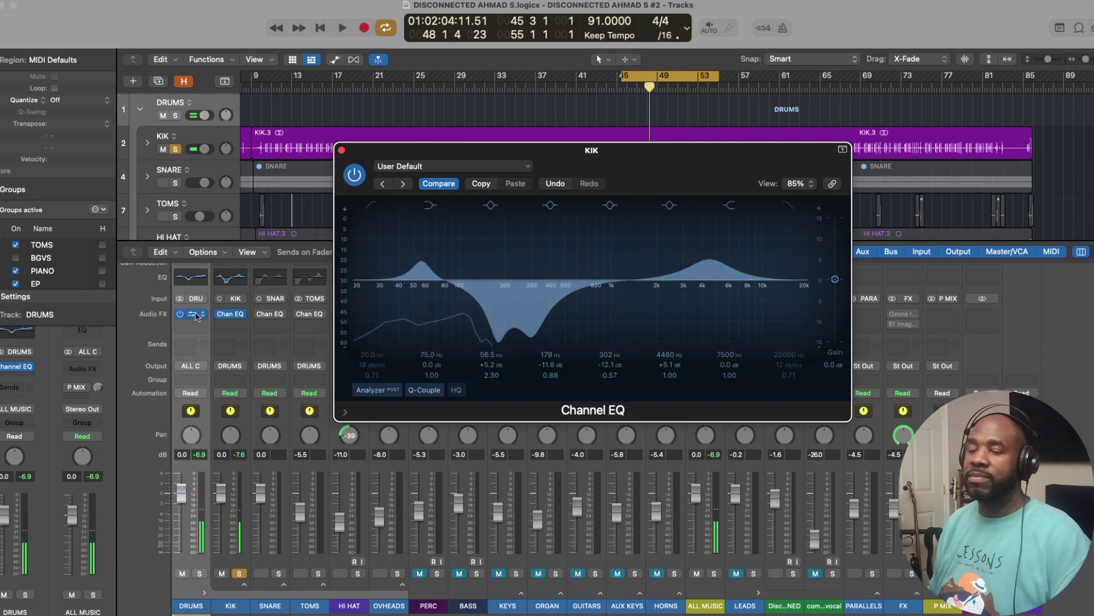
left_click(192, 313)
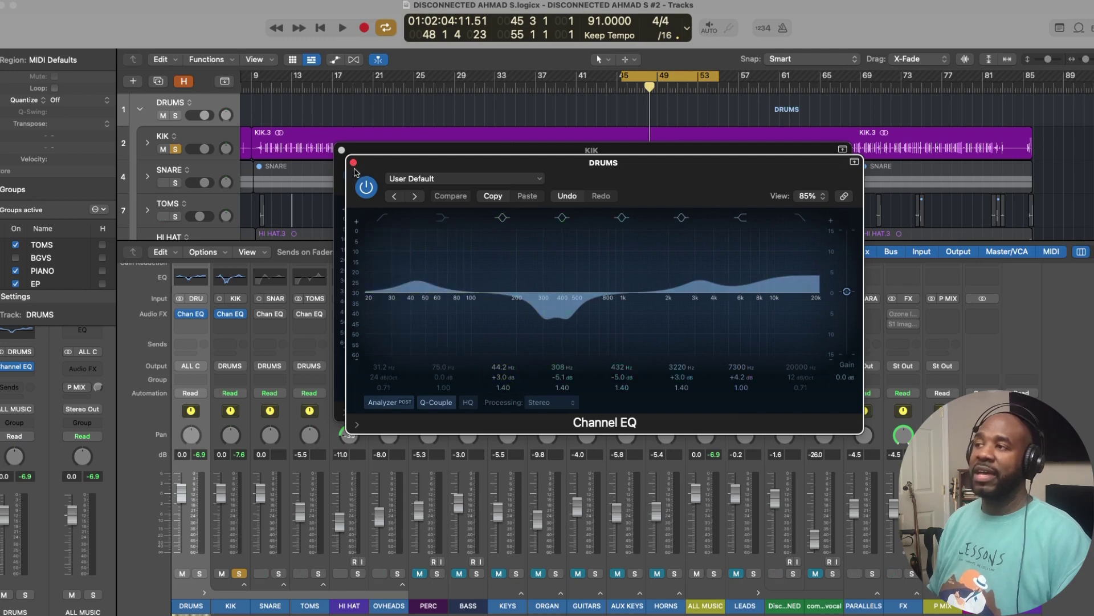
Close the DRUMS EQ window and unsolo the kick with playback running
left_click(353, 163)
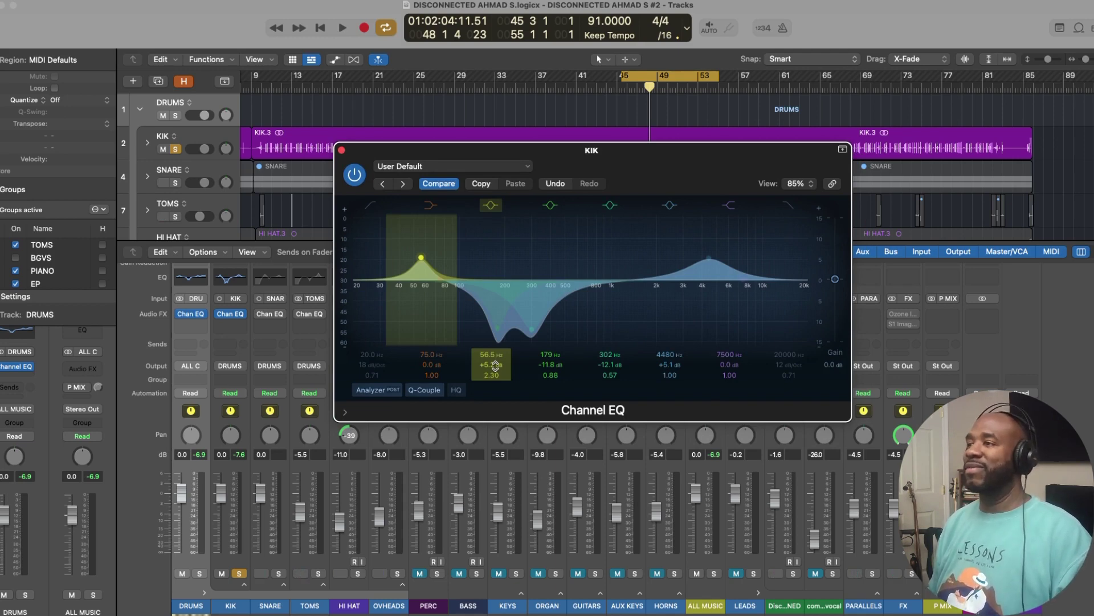
key("space")
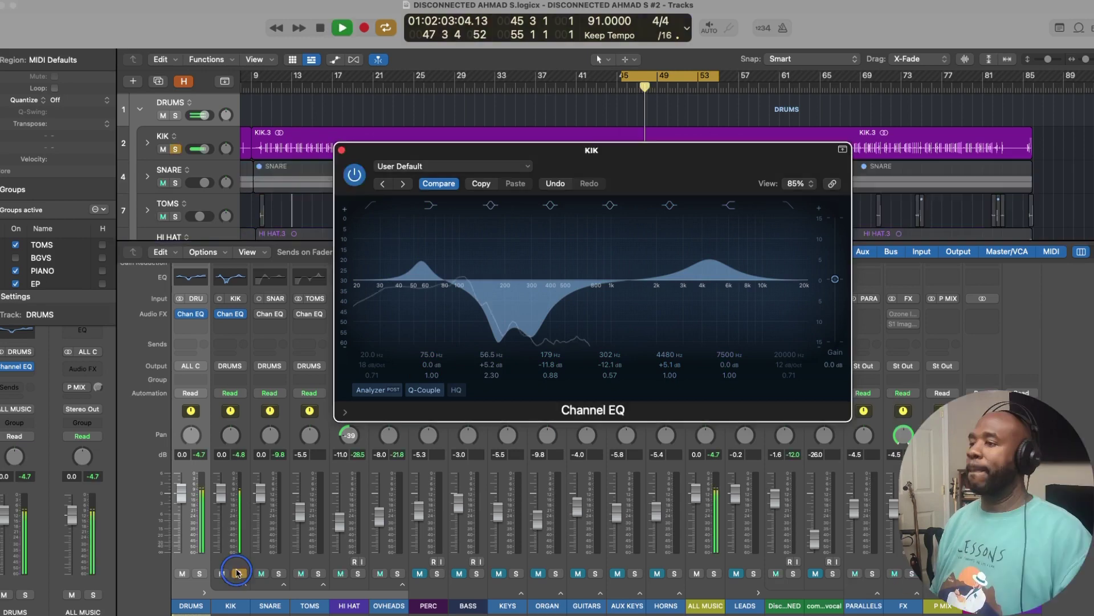
left_click(238, 572)
Compare the kick with its Channel EQ bypassed and on, leave it on, and close its window
left_click(354, 175)
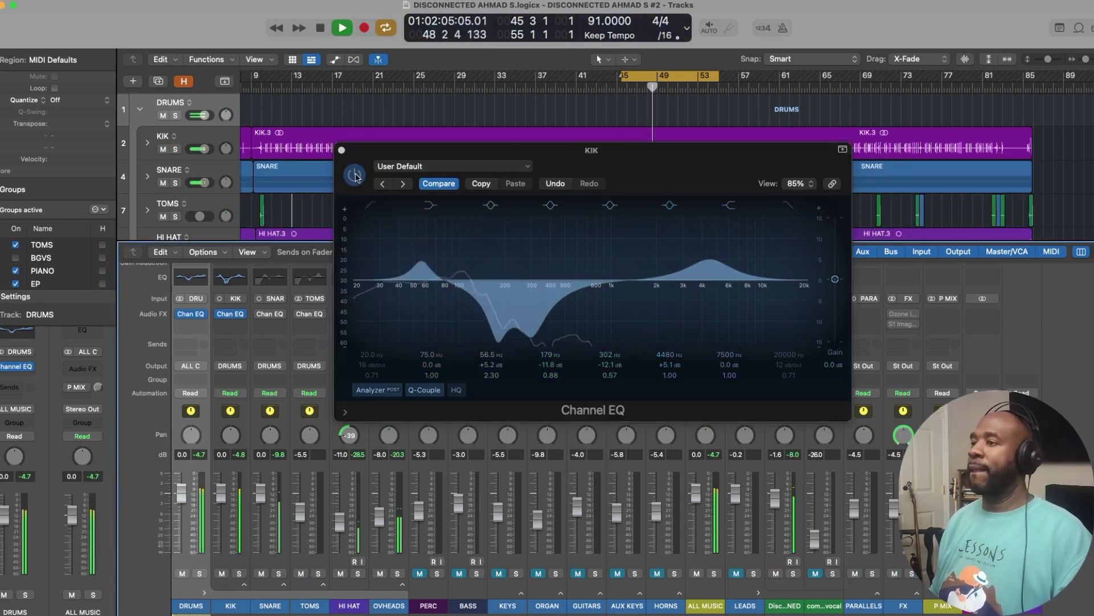
left_click(355, 175)
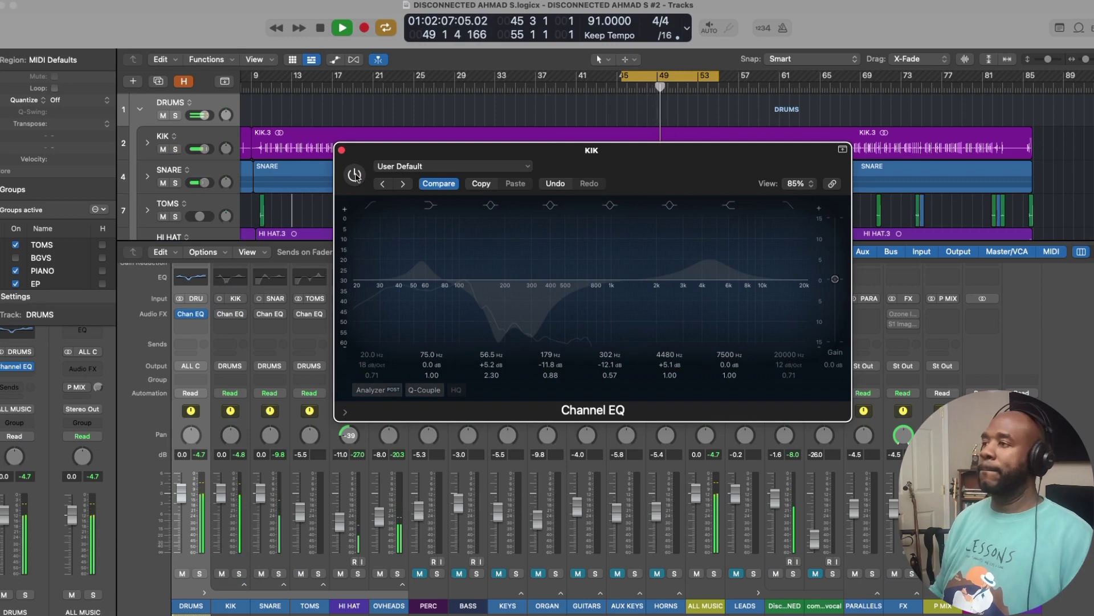
left_click(355, 175)
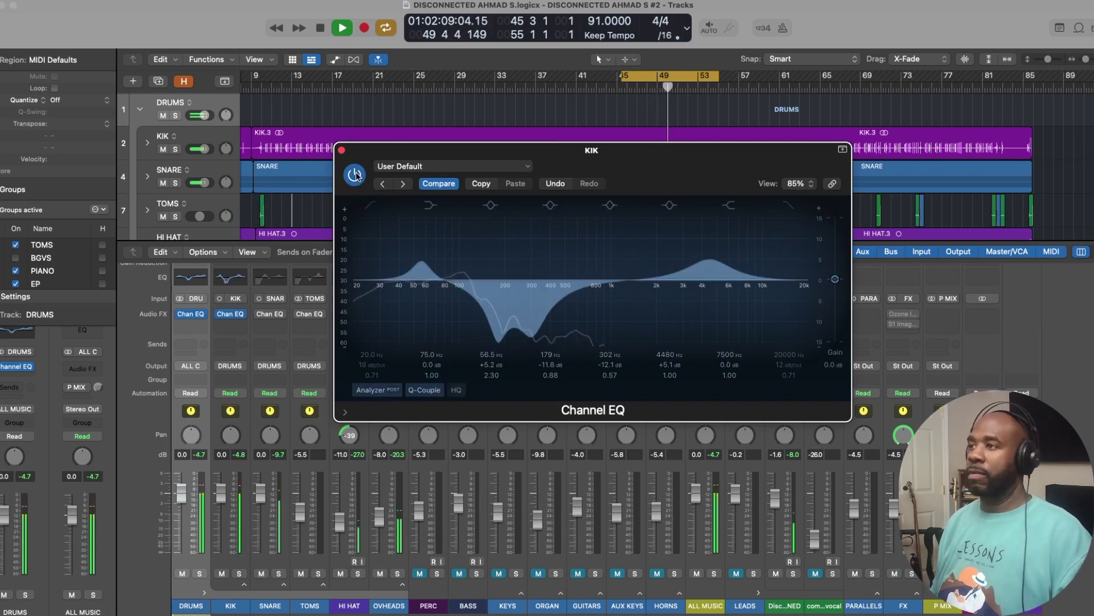
key("space")
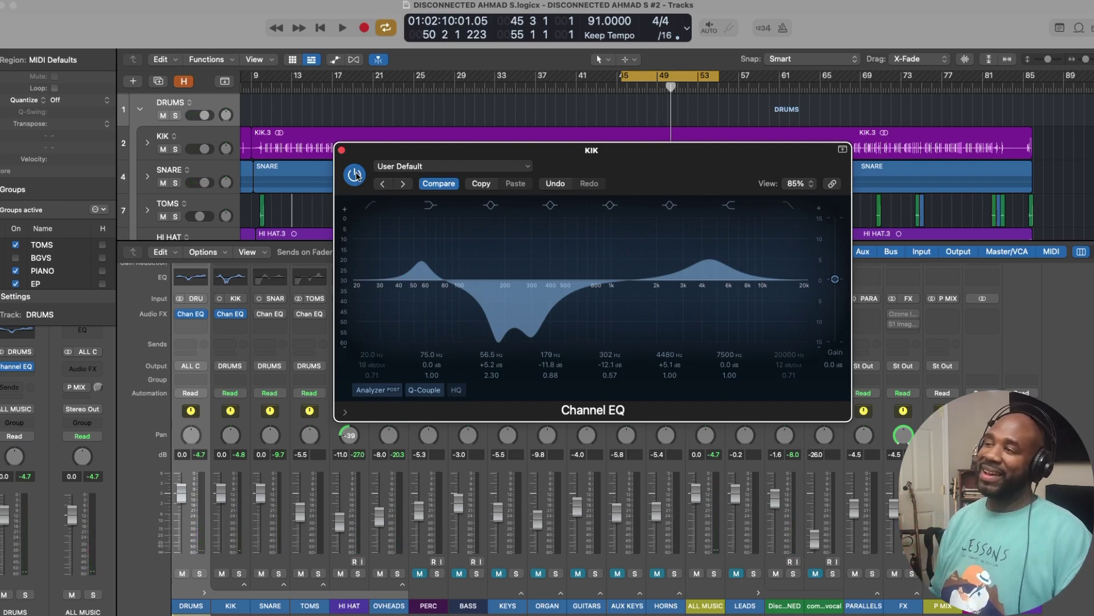
key("super+w")
Open the snare's Channel EQ, reveal the snare top and bottom tracks, and move the EQ window right
left_click(272, 315)
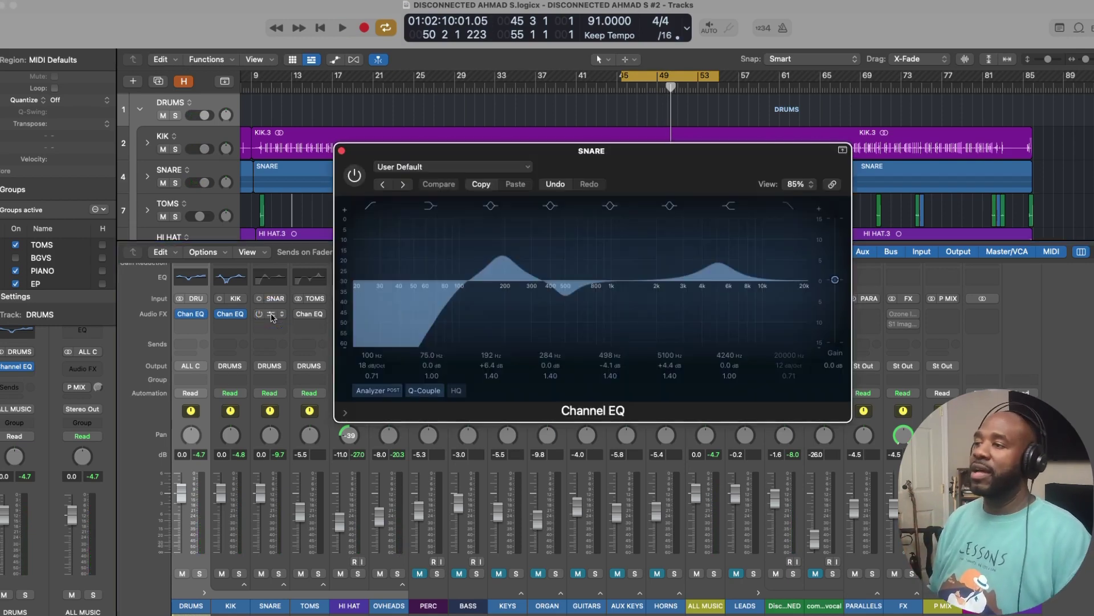
left_click(282, 585)
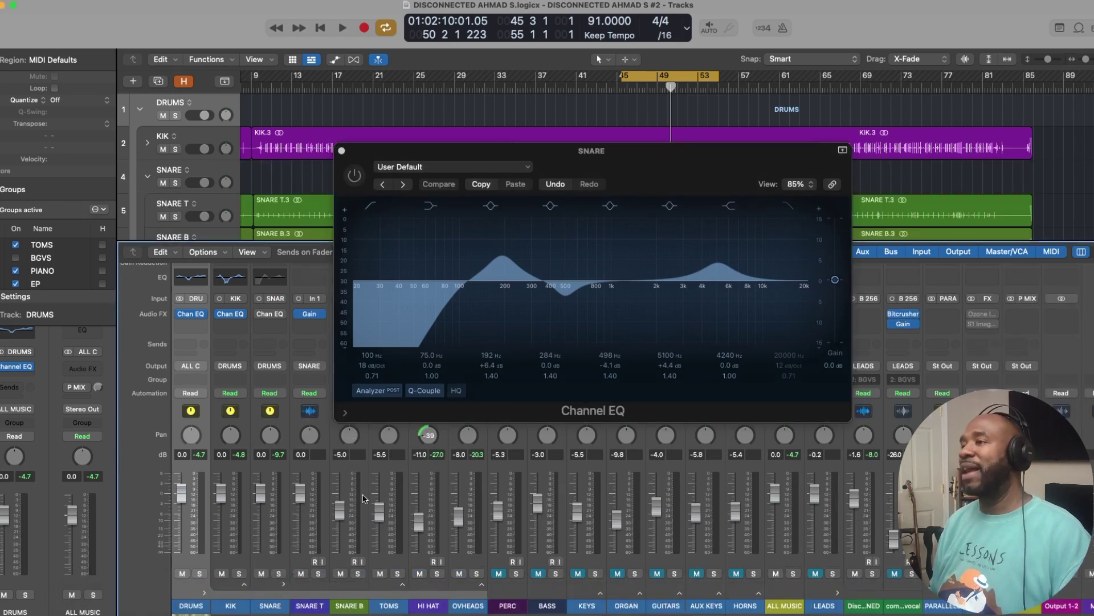
left_click_drag(385, 154, 537, 162)
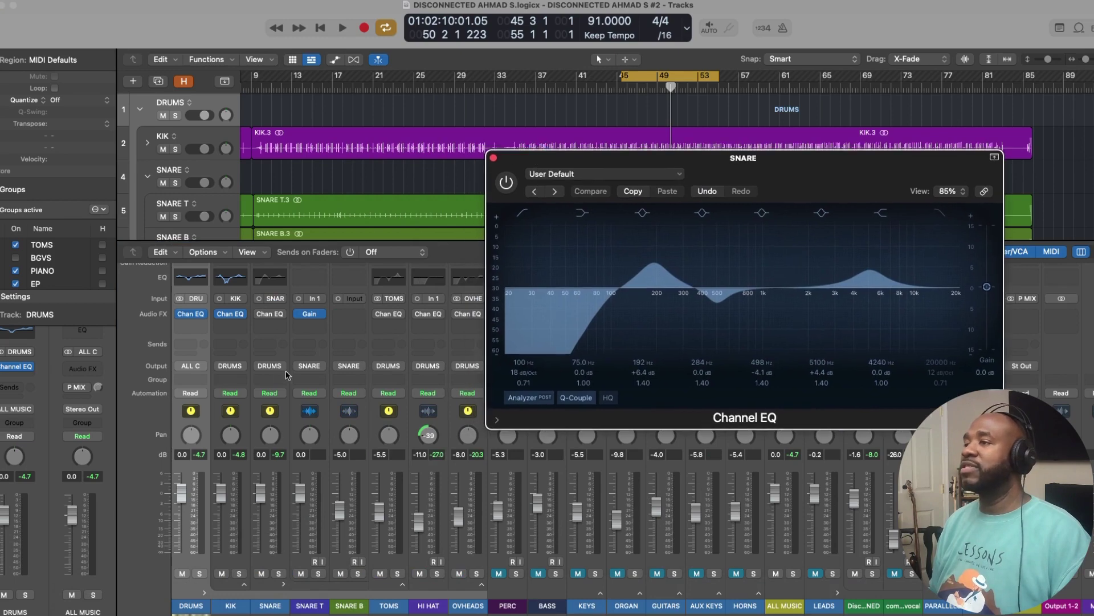
Check SNARE T's Gain plugin at 0.0 dB, fold the snare stack away, and start drum playback
left_click(311, 315)
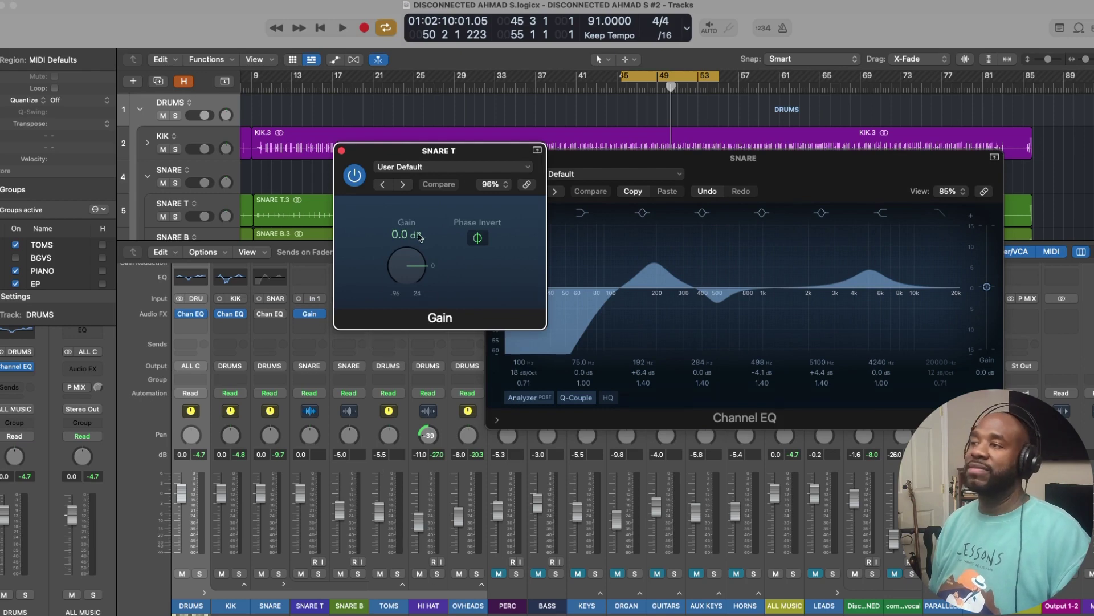
left_click(340, 152)
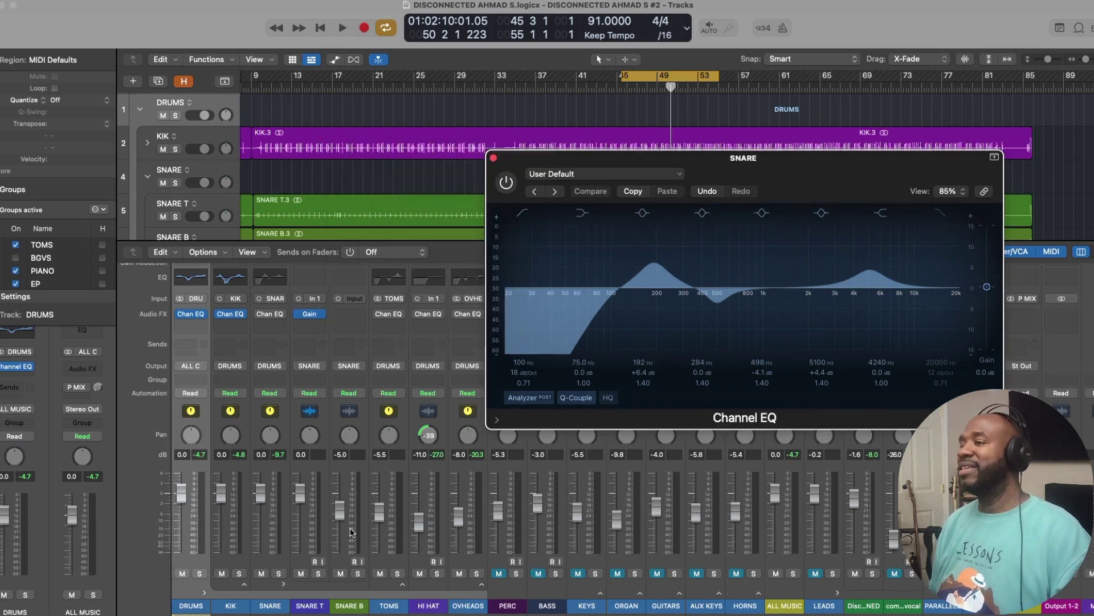
left_click(282, 585)
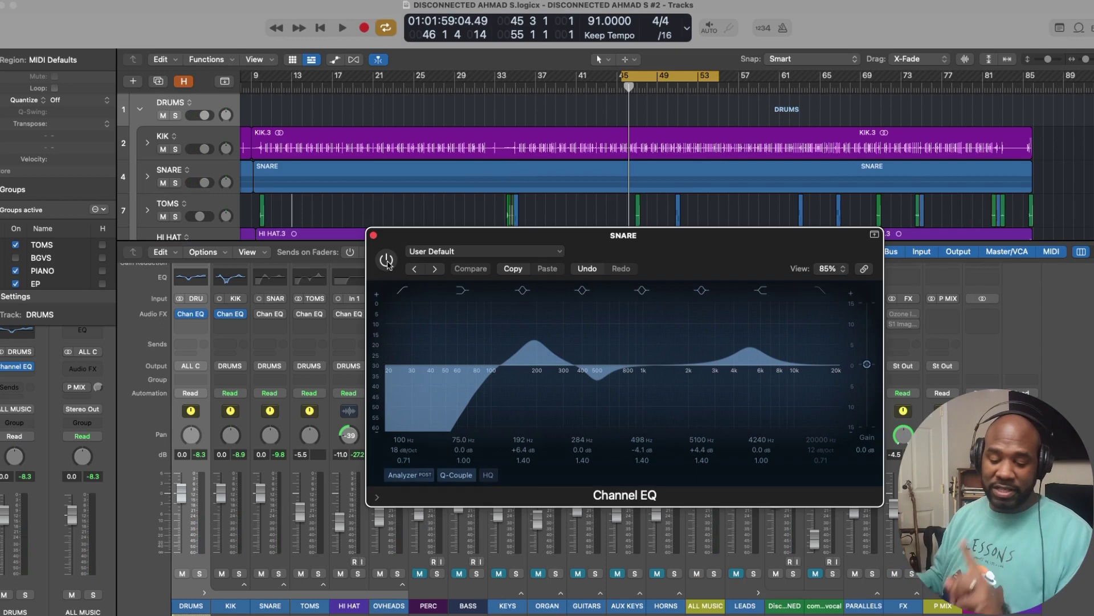
key("space")
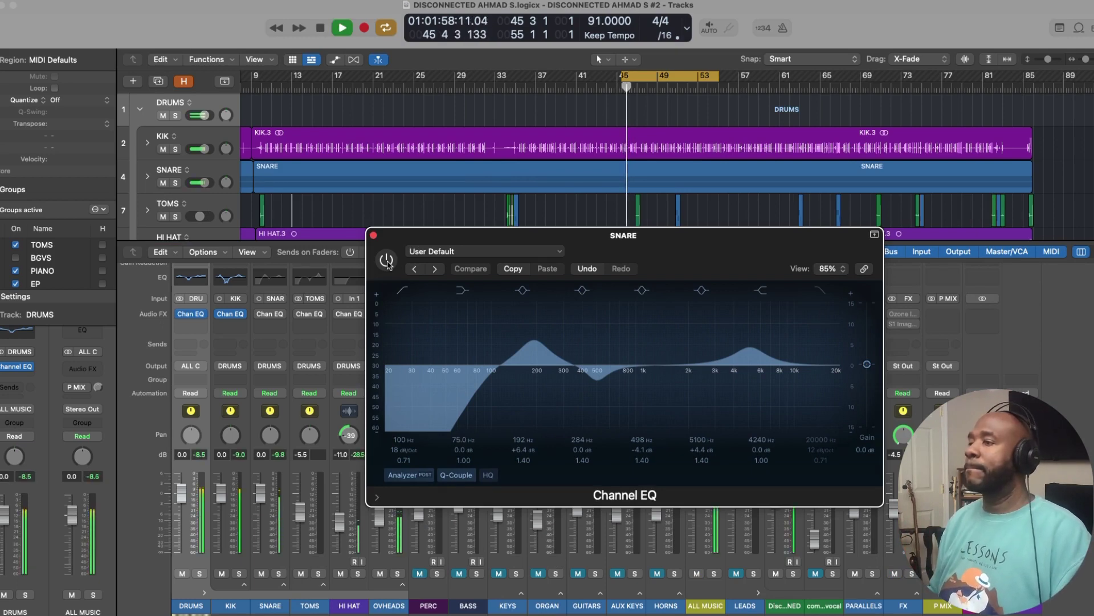
Hear the snare's Channel EQ on and bypassed in the full kit, then solo the snare and restart playback
left_click(387, 261)
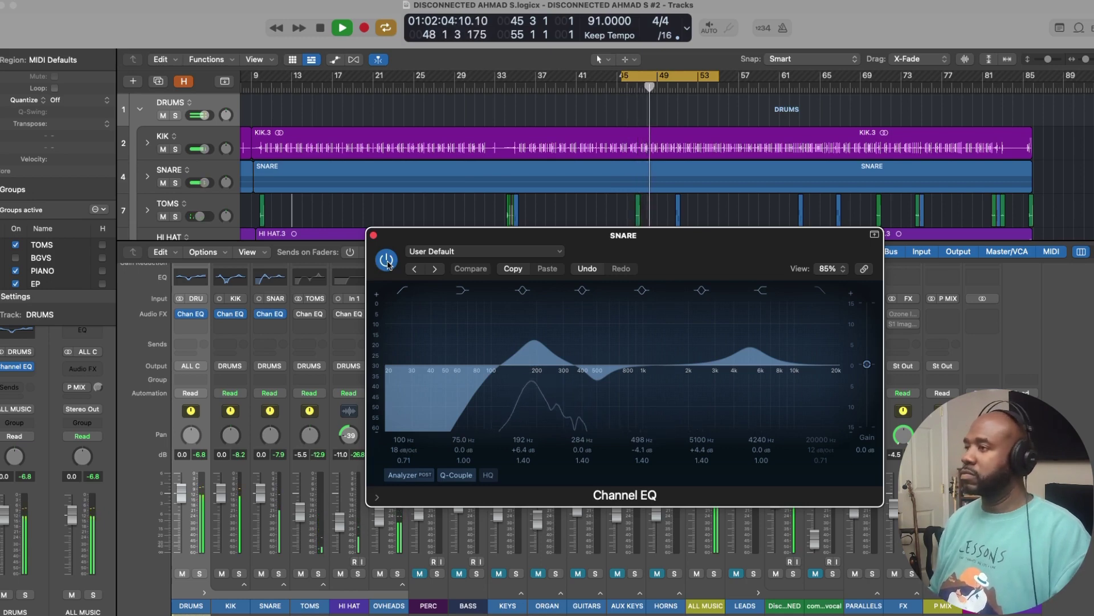
left_click(387, 261)
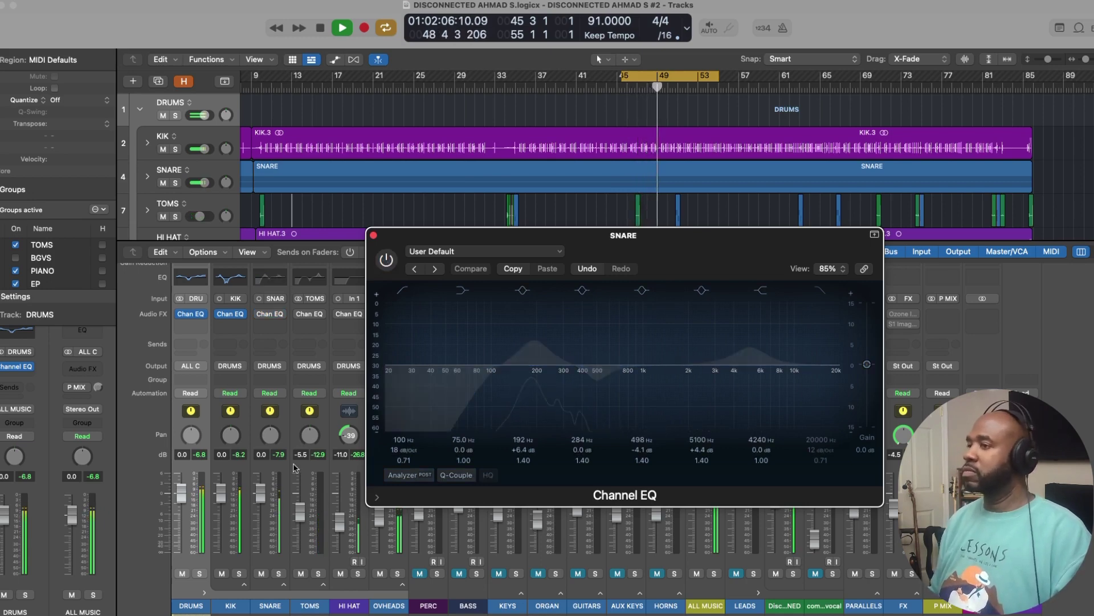
key("space")
left_click(279, 573)
key("space")
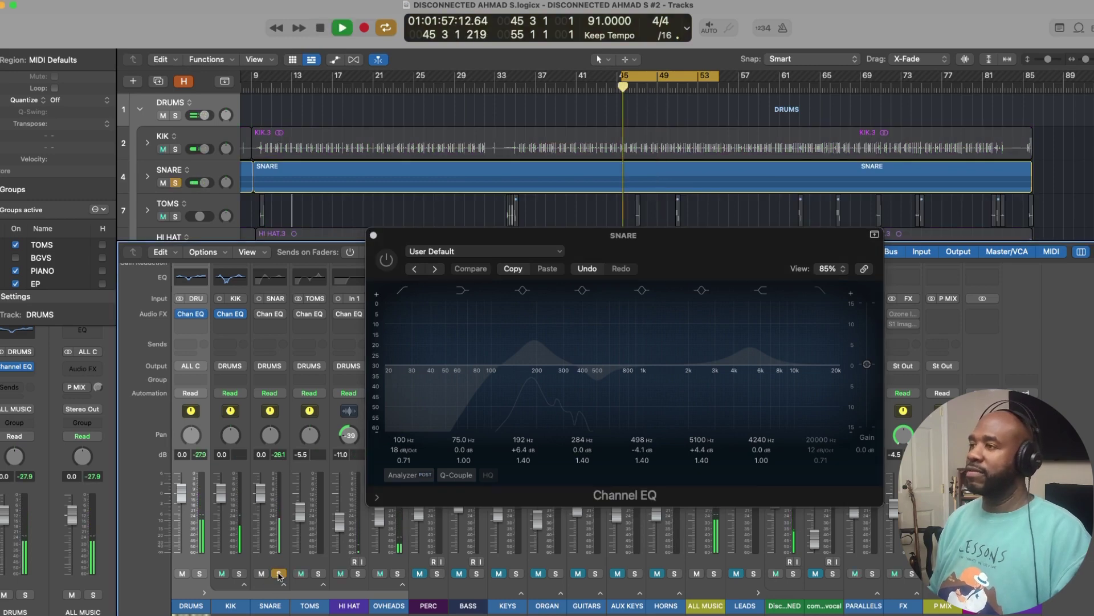
Toggle the soloed snare's Channel EQ off and on, leave it on, and unsolo the snare
left_click(387, 262)
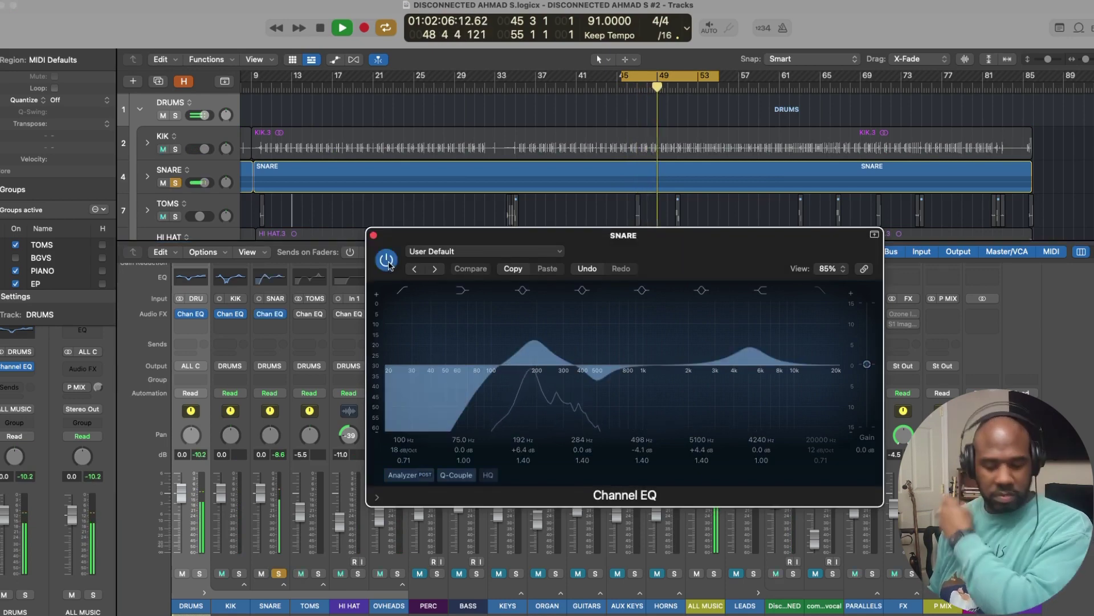
left_click(387, 262)
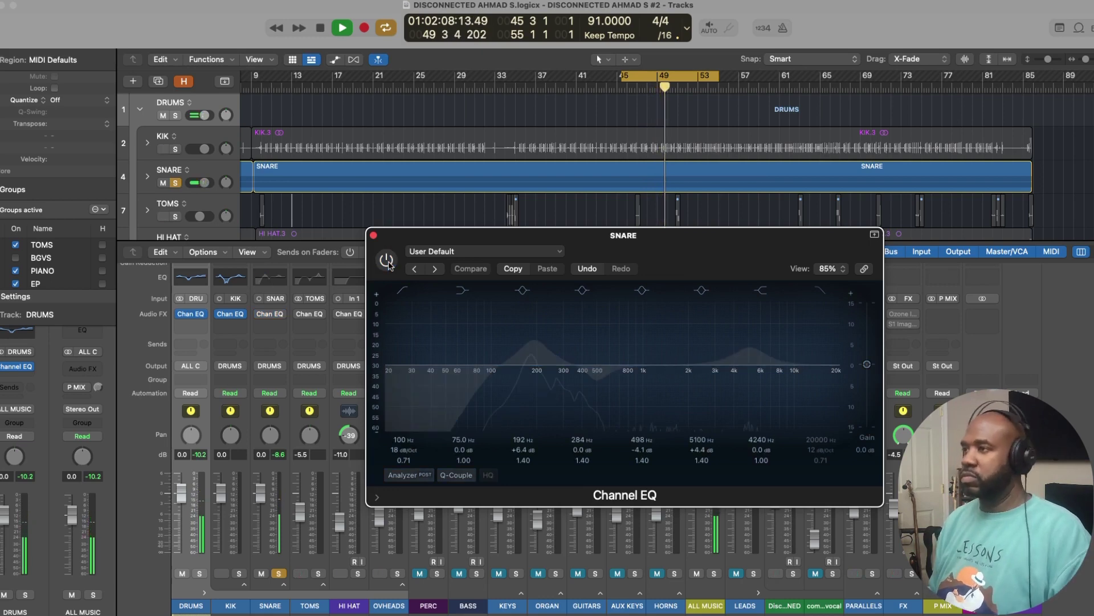
left_click(387, 261)
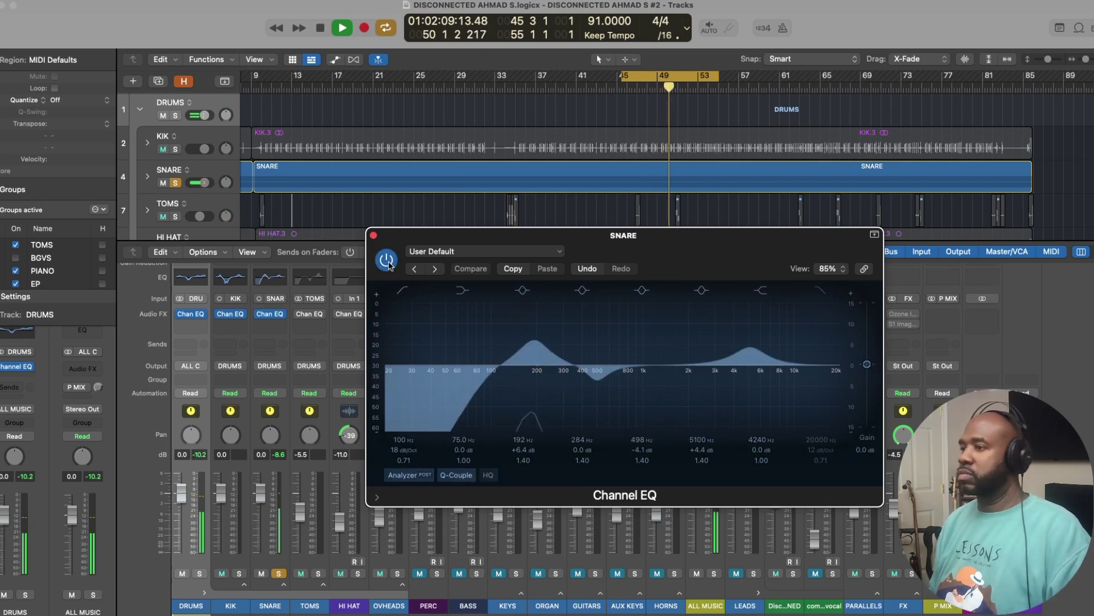
left_click(278, 573)
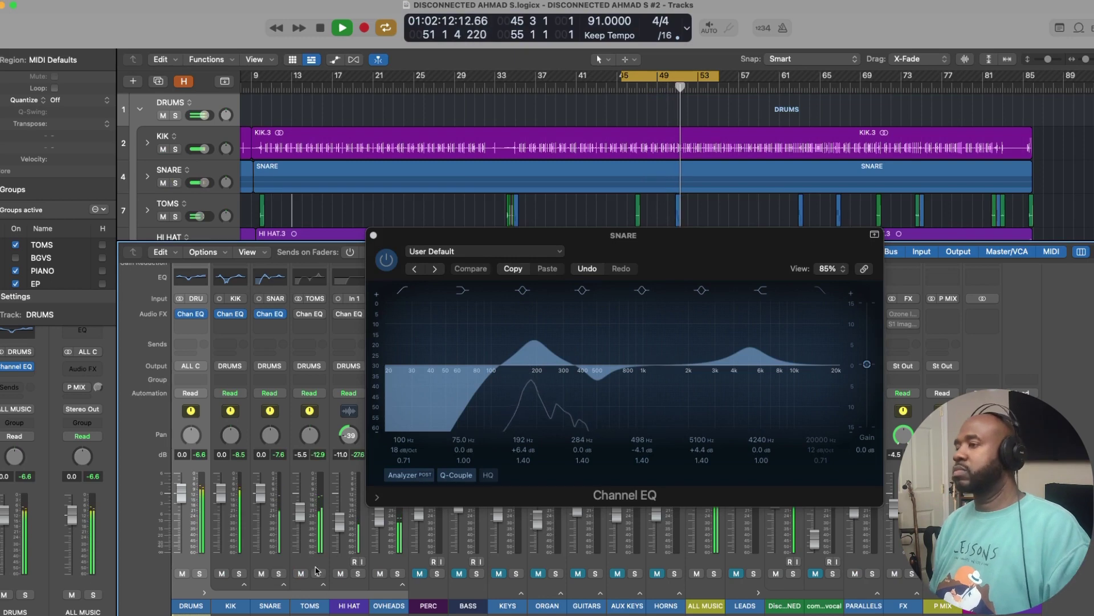
Stop drum playback with the snare EQ's 192 Hz, 498 Hz and 5100 Hz bands left in place
key("space")
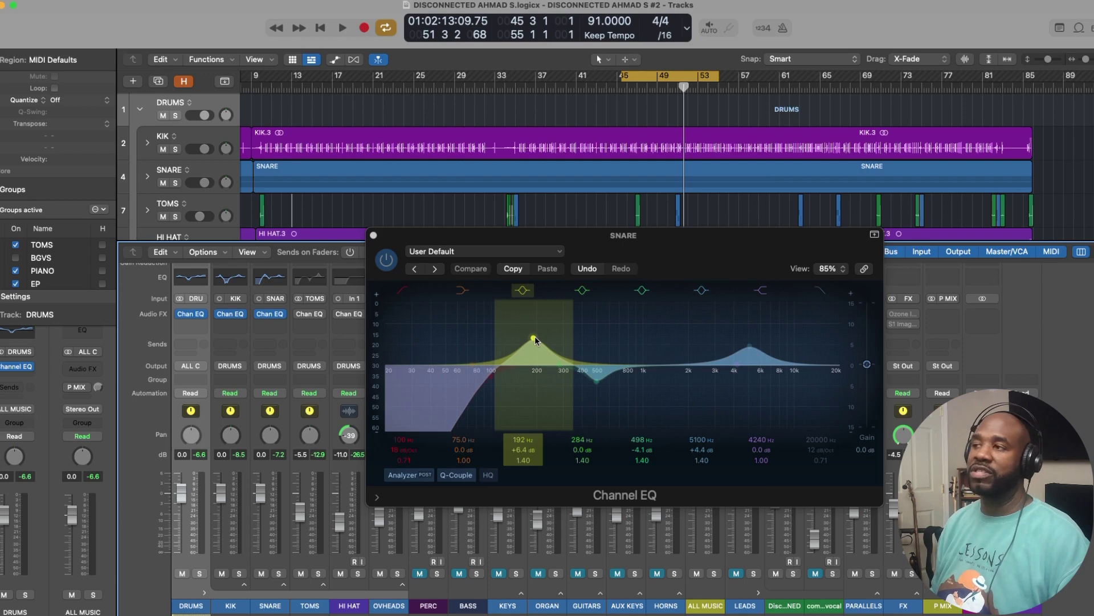
Solo the snare, toggle its 192 Hz boost off and on, then retune it to 181 Hz at +6.7 dB
key("space")
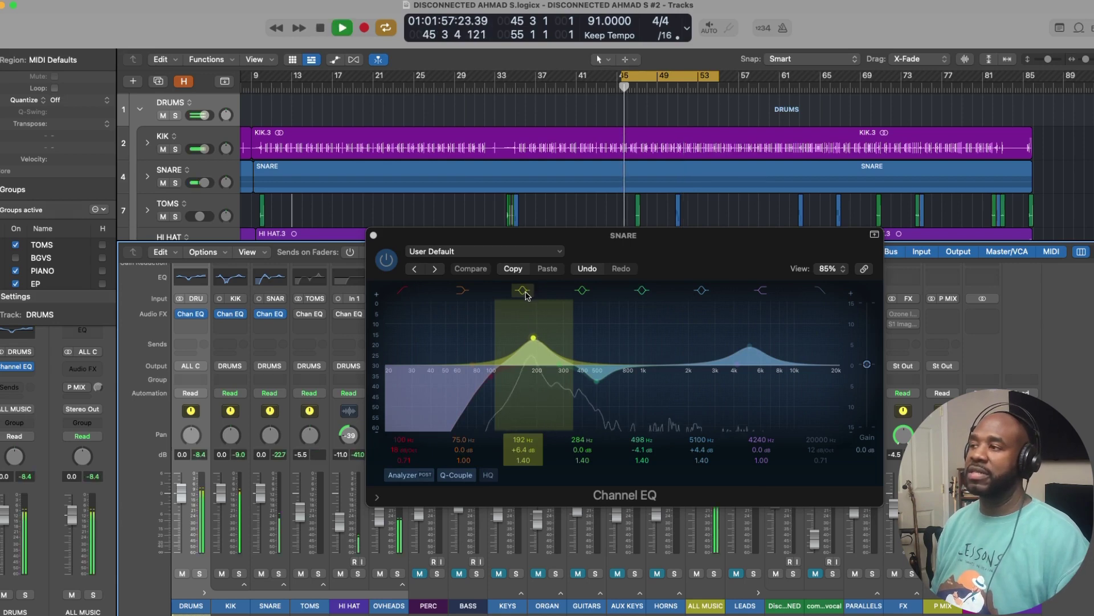
key("s")
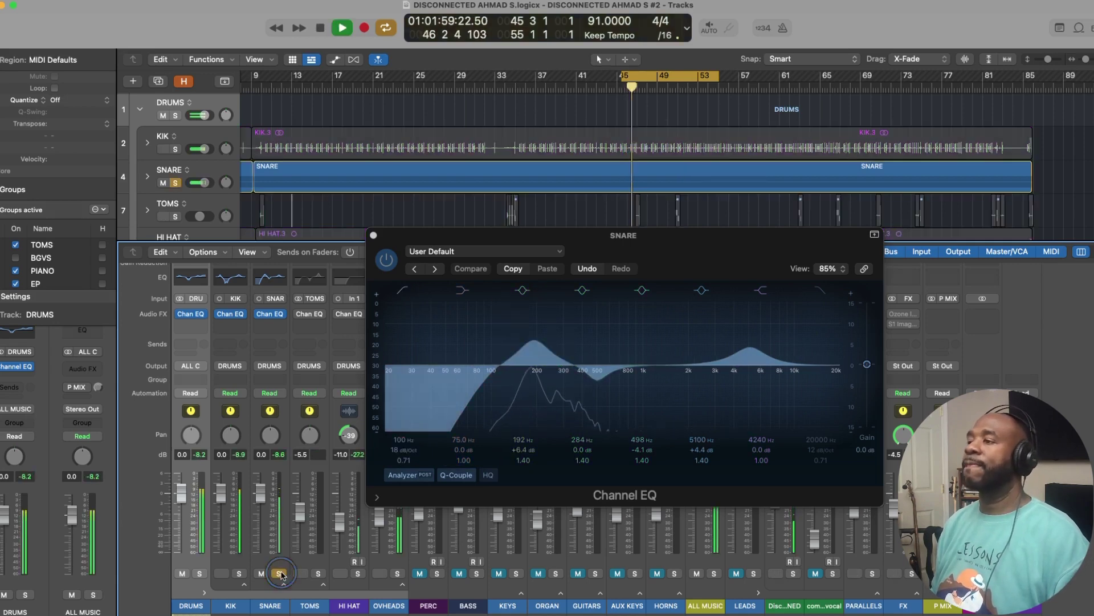
left_click(523, 292)
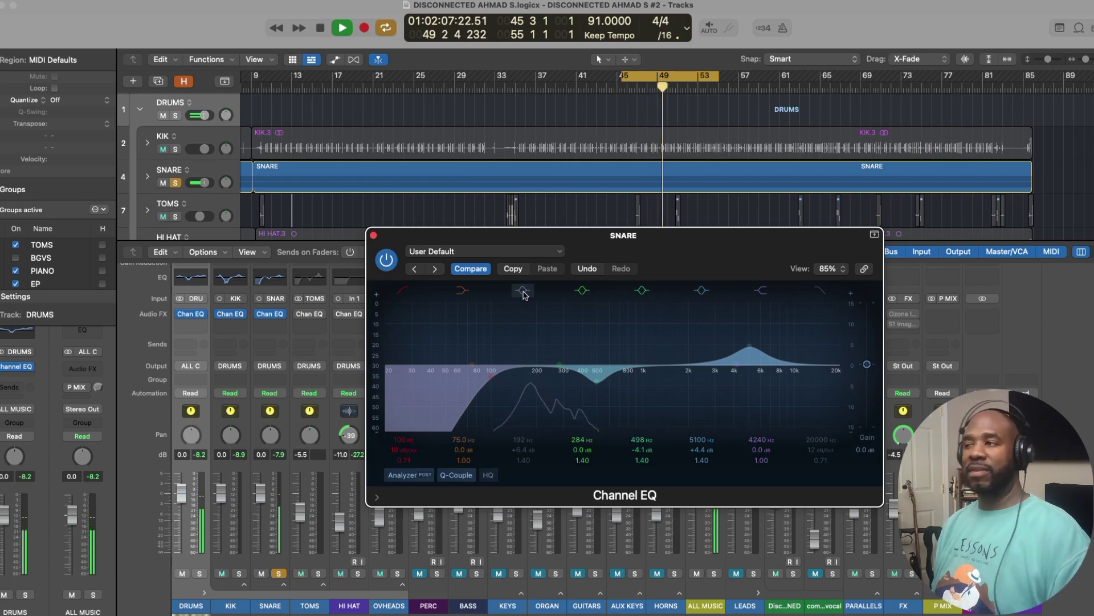
left_click(524, 292)
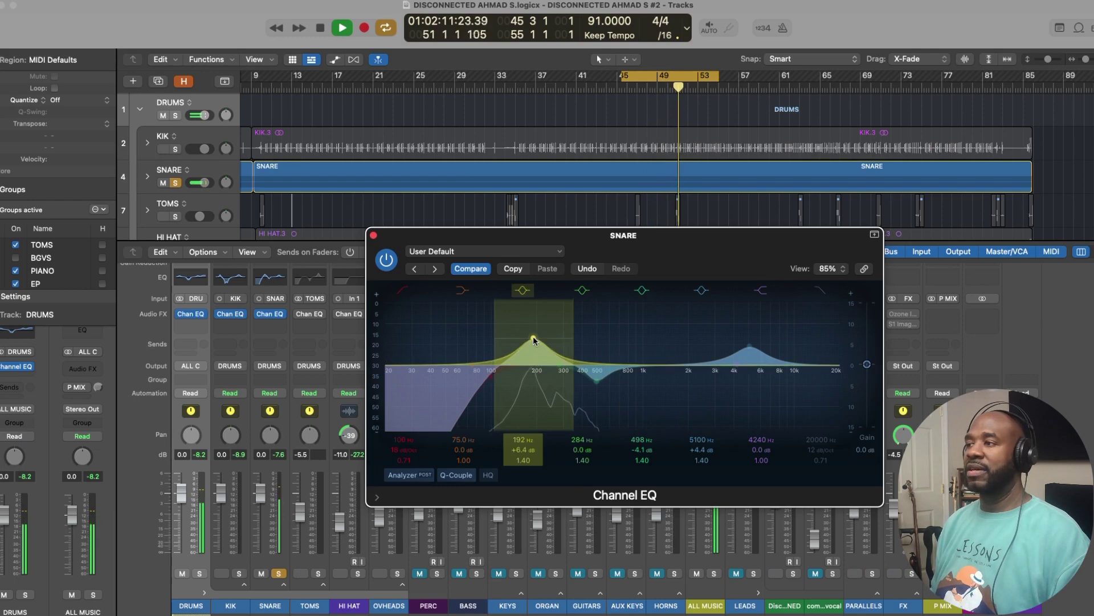
left_click_drag(533, 339, 530, 338)
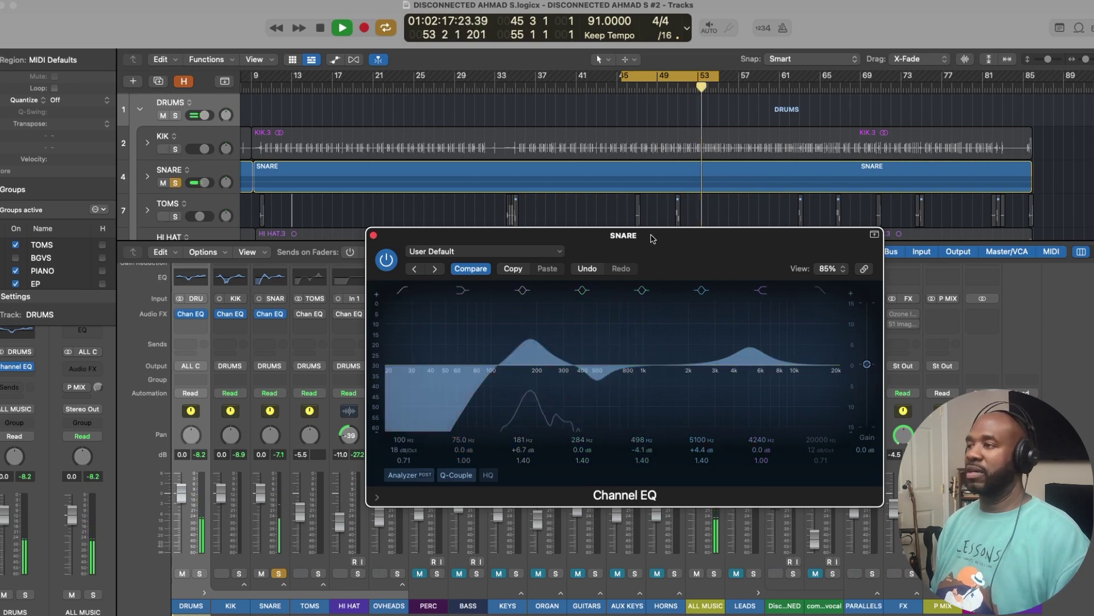
key("space")
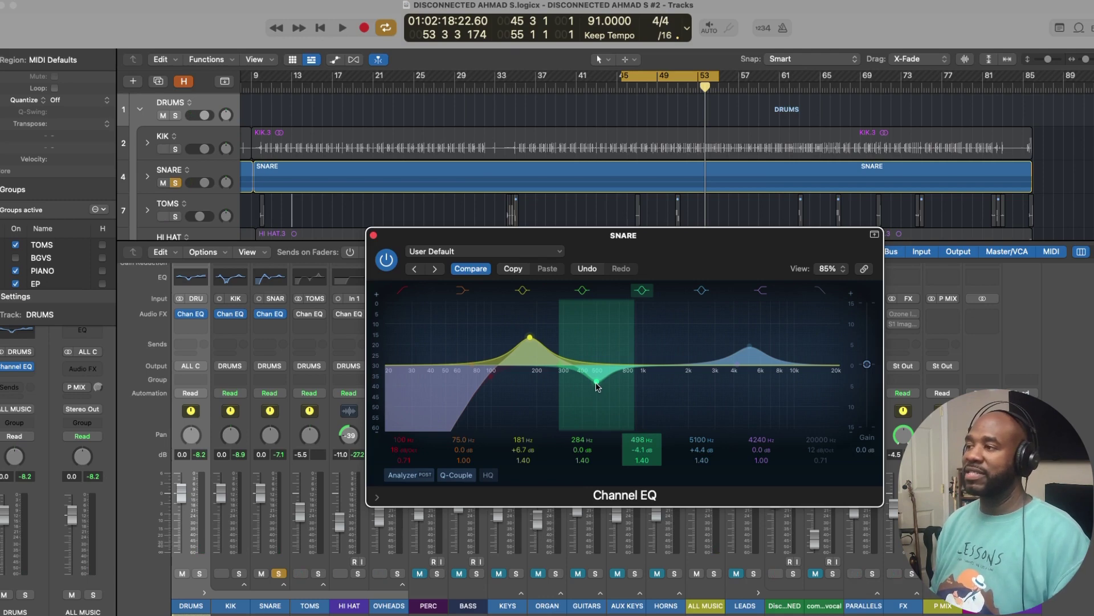
Push the snare's 498 Hz band up to about +13 dB, then pull it back to a −5.0 dB cut
key("space")
left_click_drag(641, 447, 641, 417)
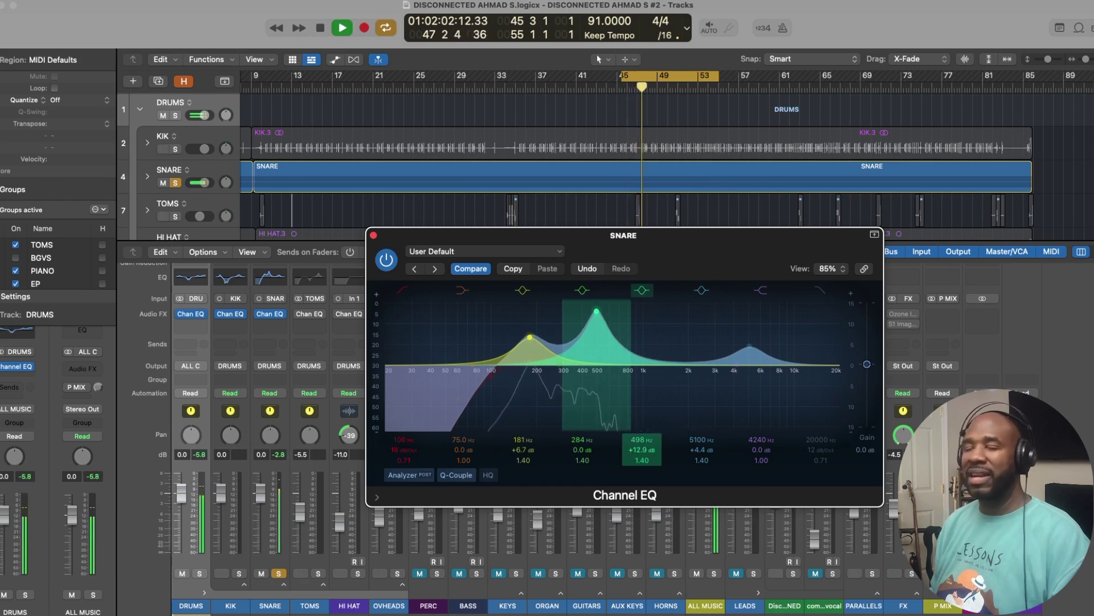
left_click_drag(641, 418, 642, 456)
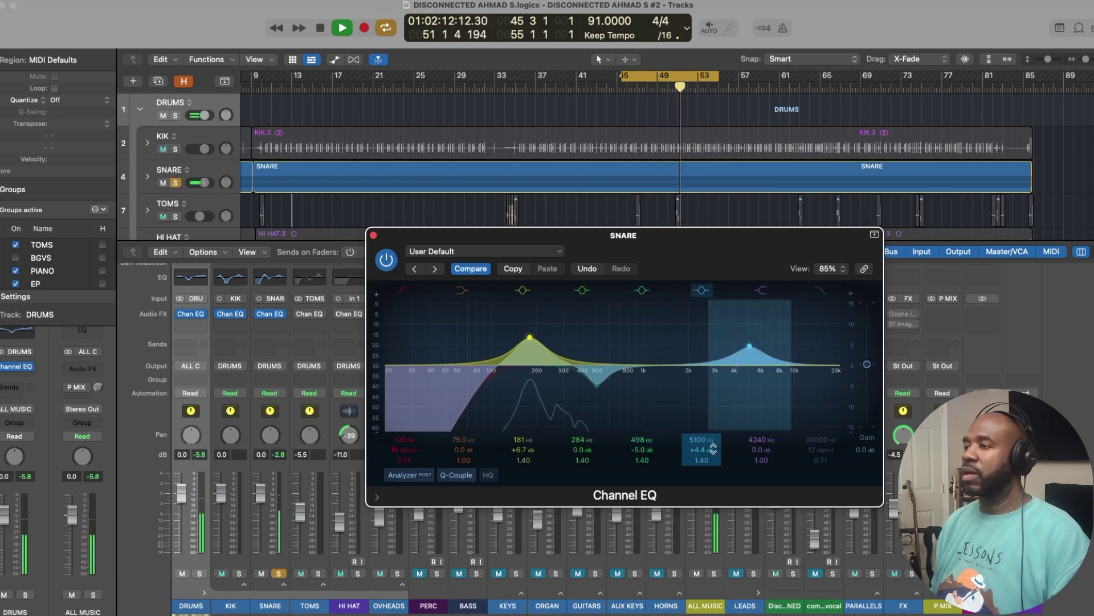
key("space")
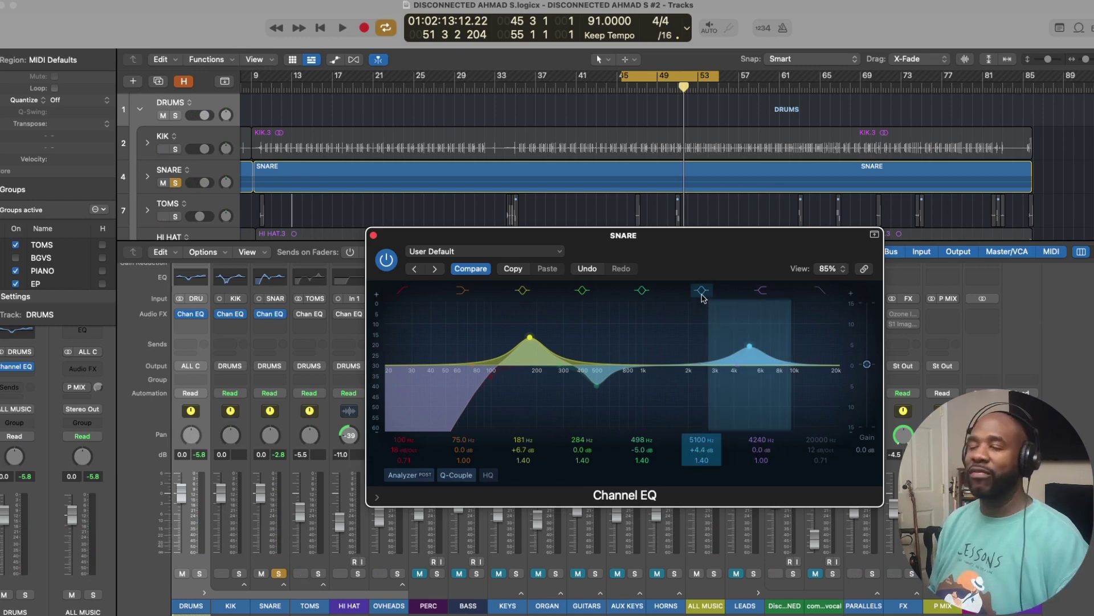
Hear the snare with its 5100 Hz boost off and back on during playback
key("space")
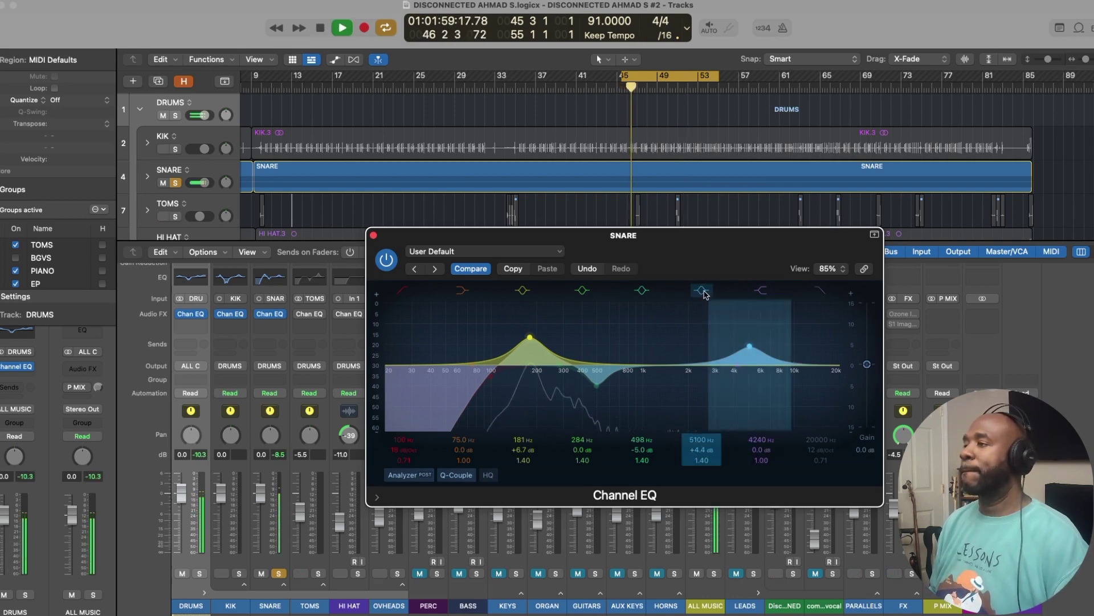
left_click(703, 291)
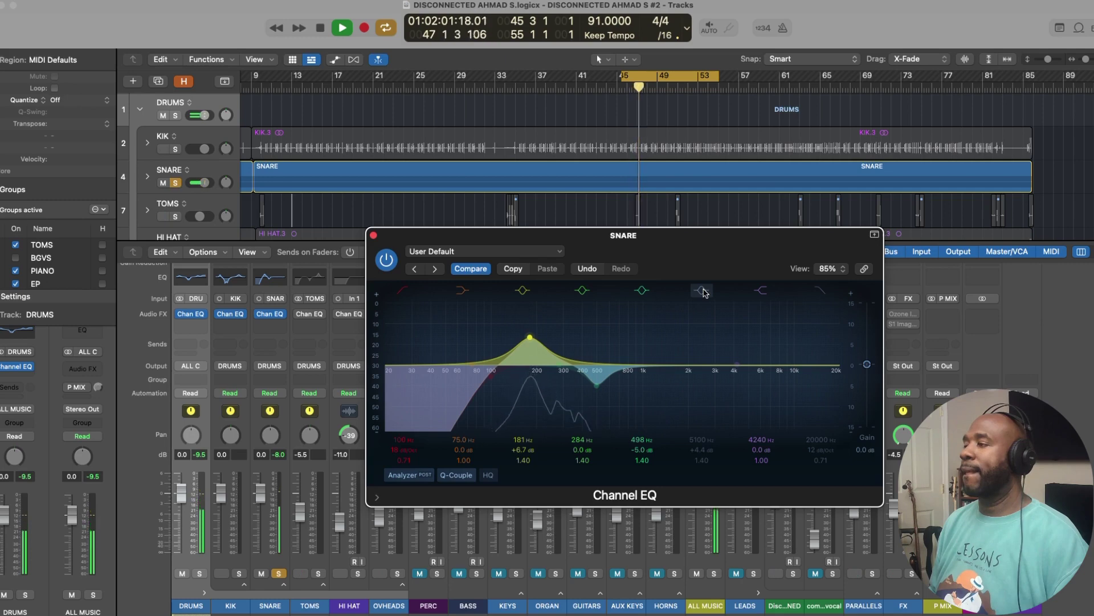
left_click(703, 291)
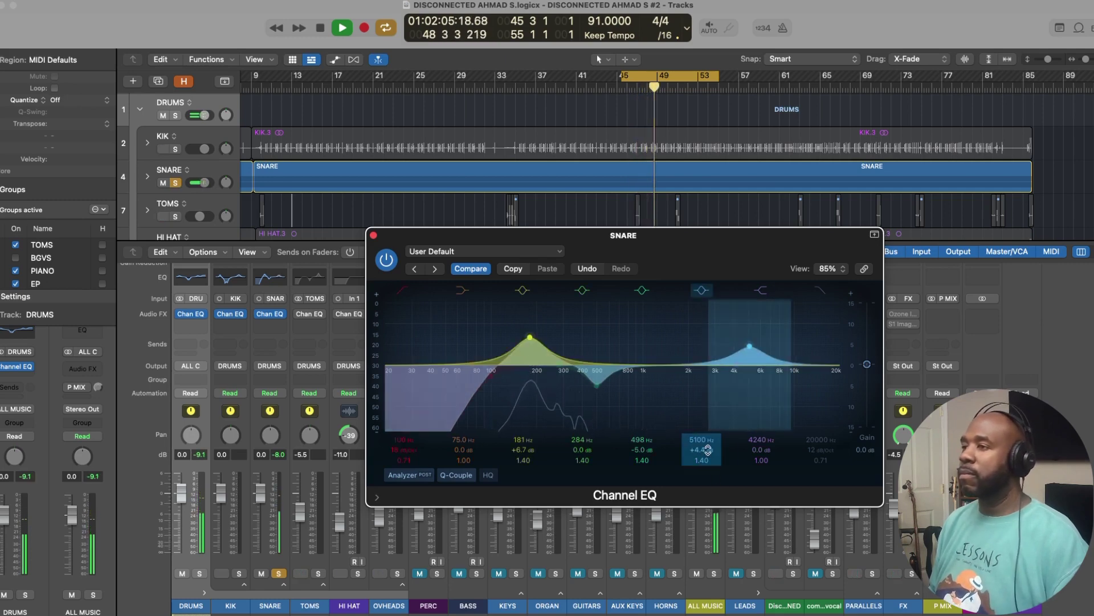
key("space")
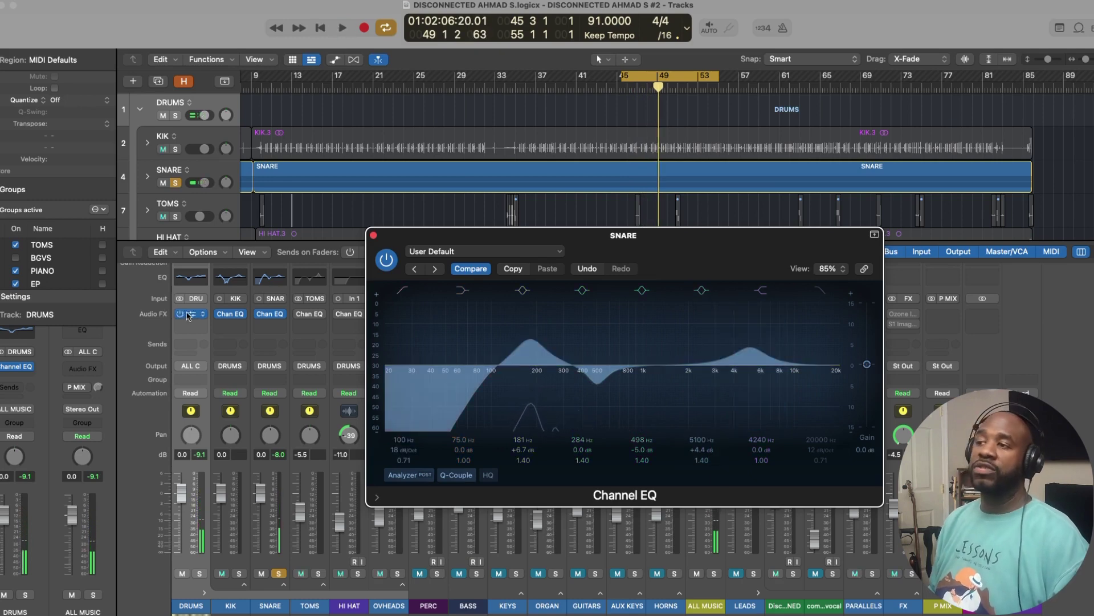
left_click(190, 313)
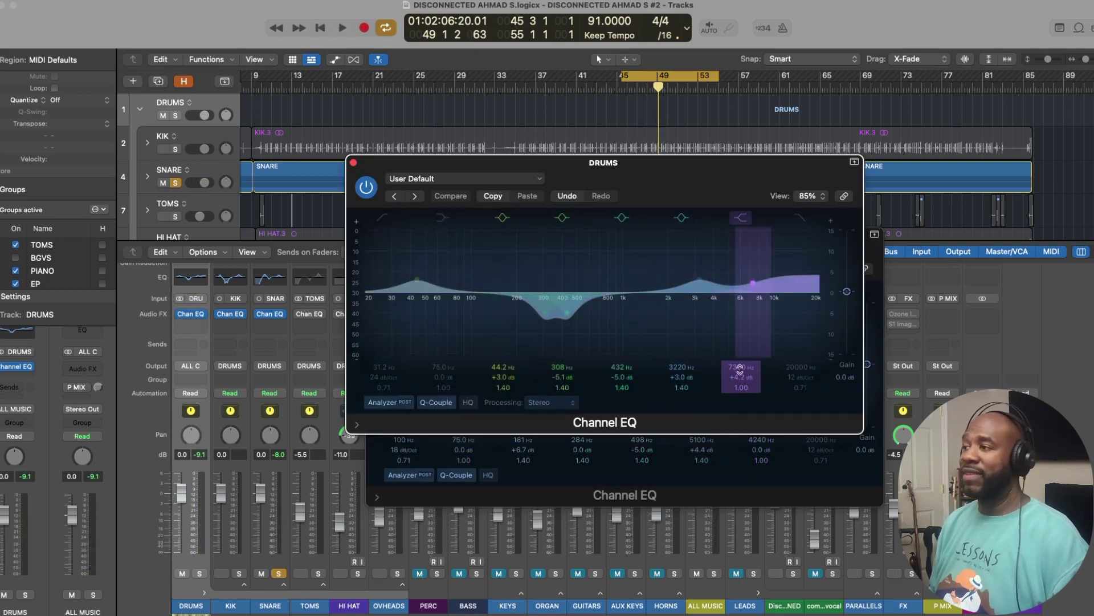
left_click(354, 163)
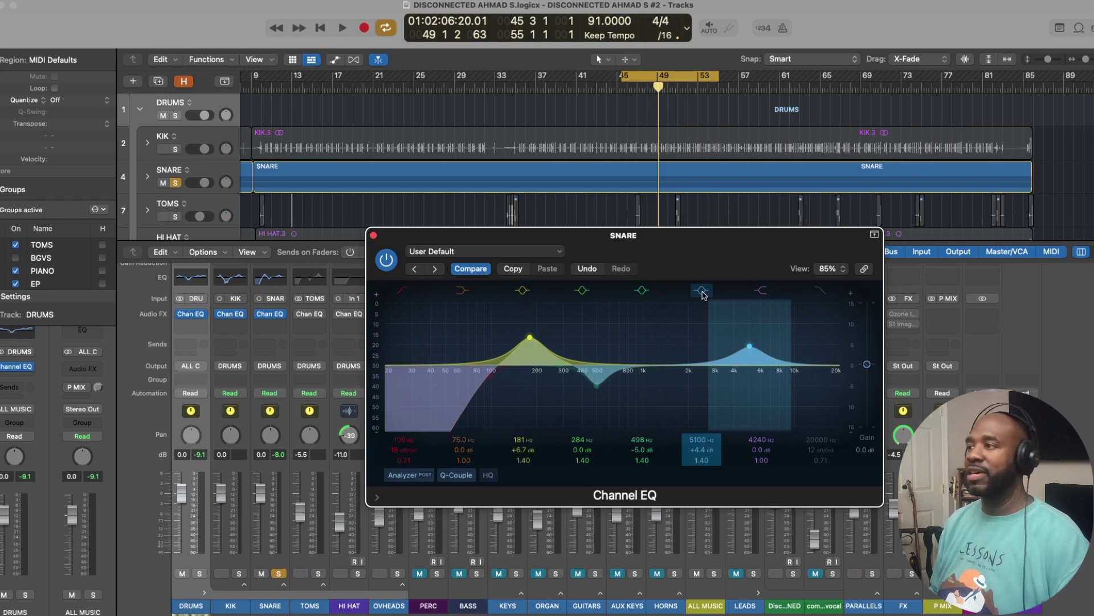
Listen to the soloed snare with its 5100 Hz boost muted and then restored
key("space")
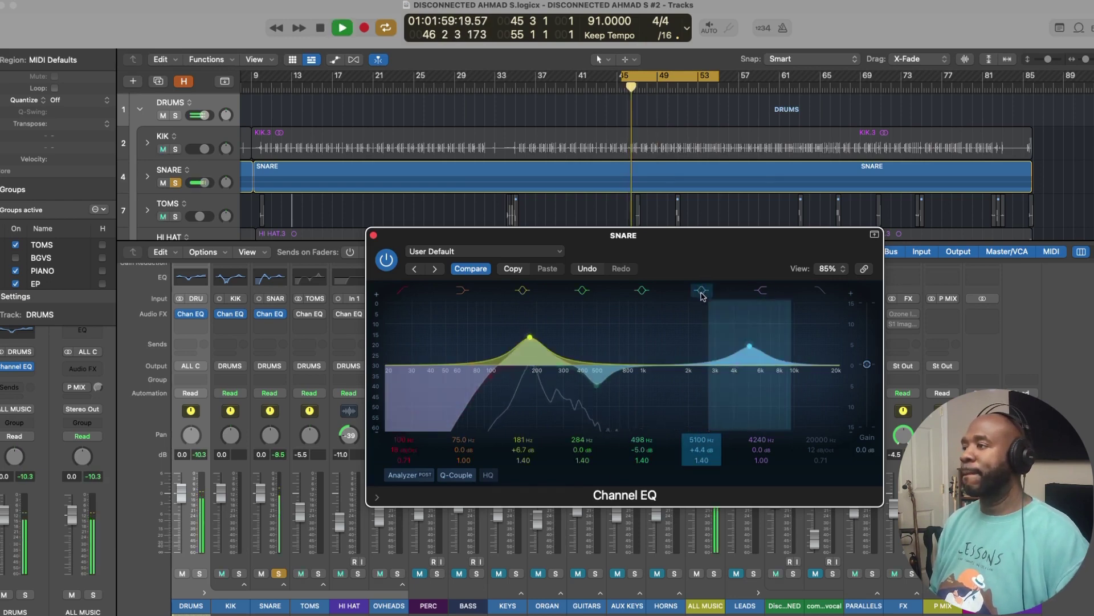
left_click(702, 293)
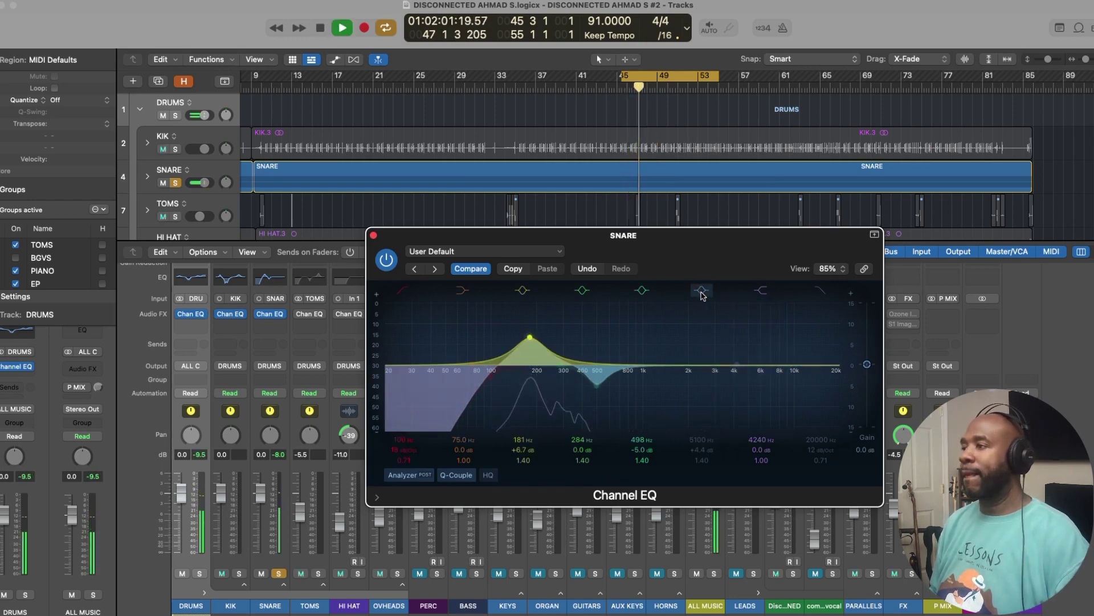
left_click(701, 293)
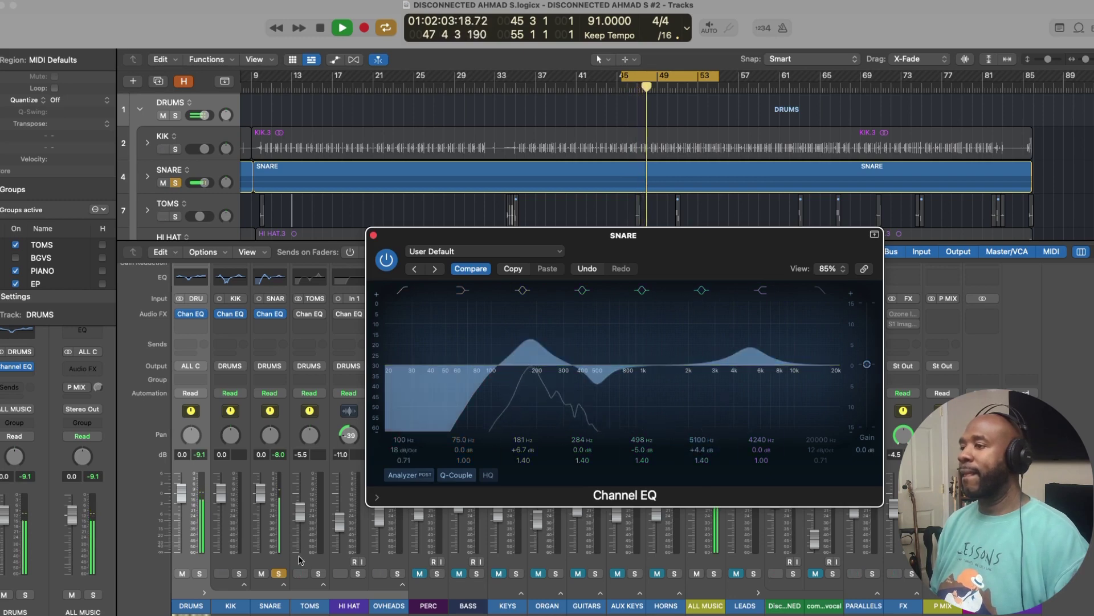
key("space")
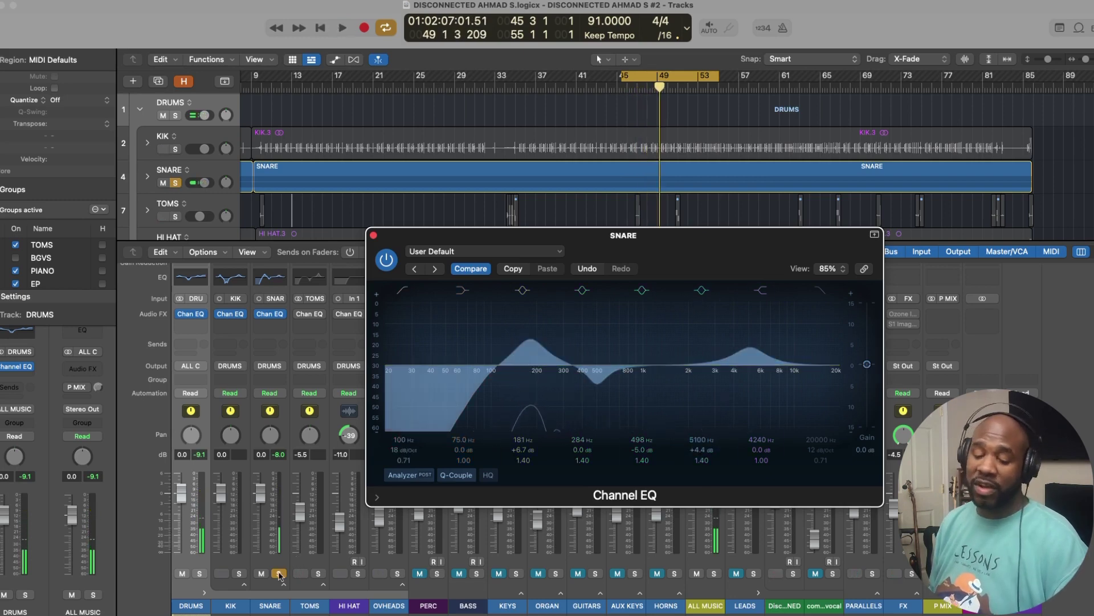
Unsolo the snare, compare its EQ bypassed versus on in the full kit, then close the EQ window
key("space")
left_click(279, 574)
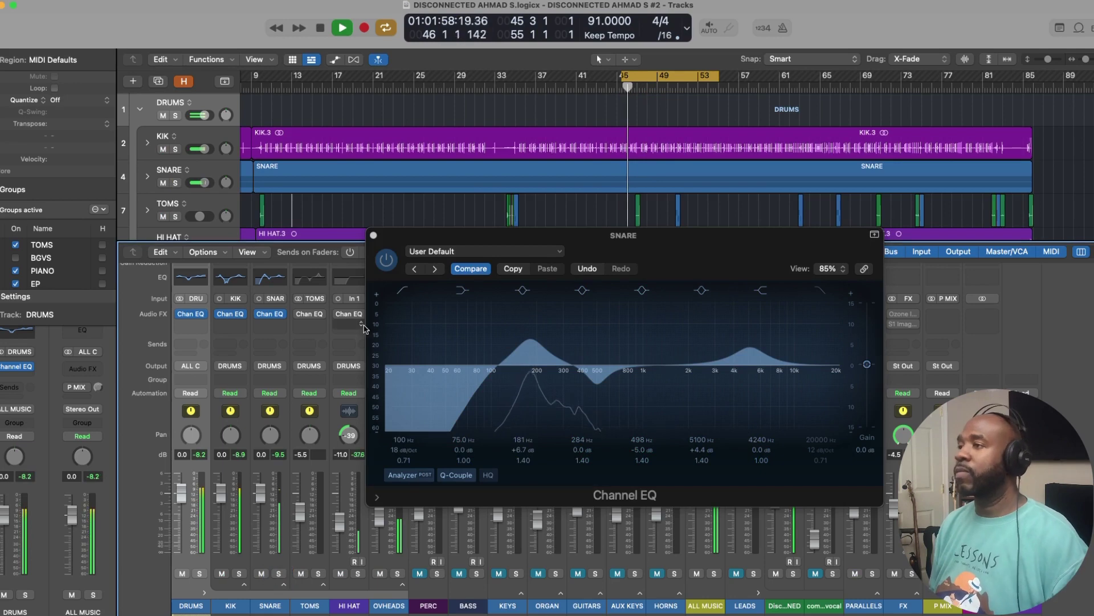
left_click(387, 260)
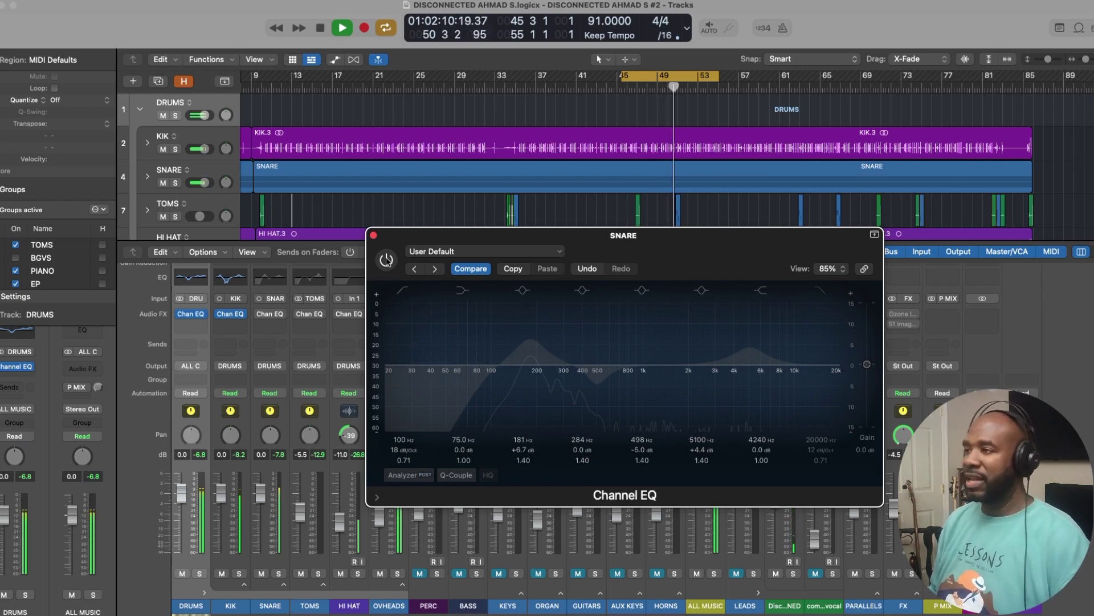
left_click(386, 260)
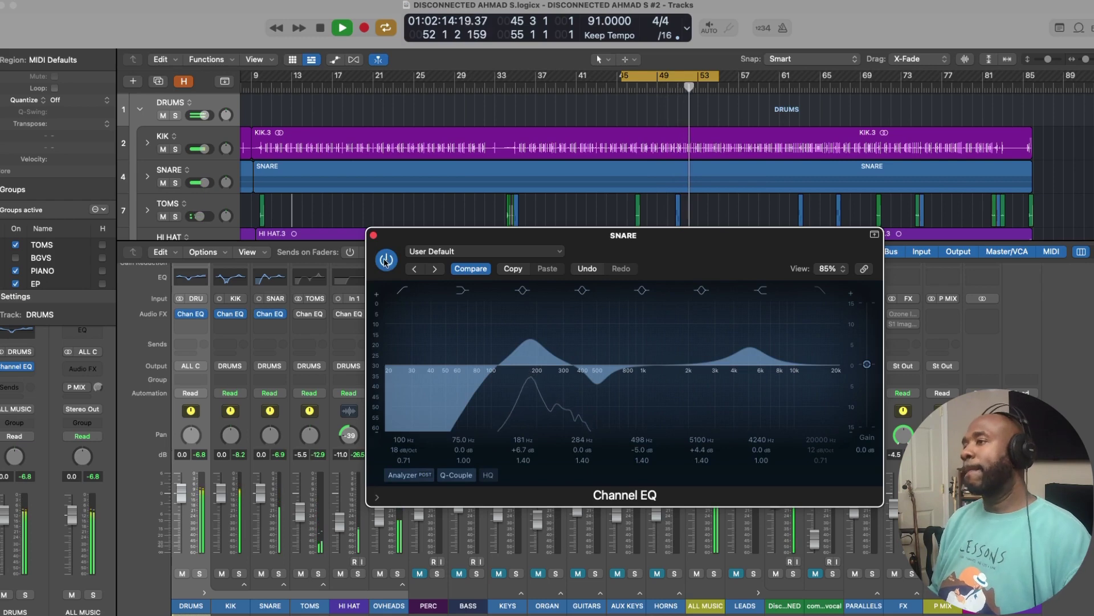
left_click(373, 235)
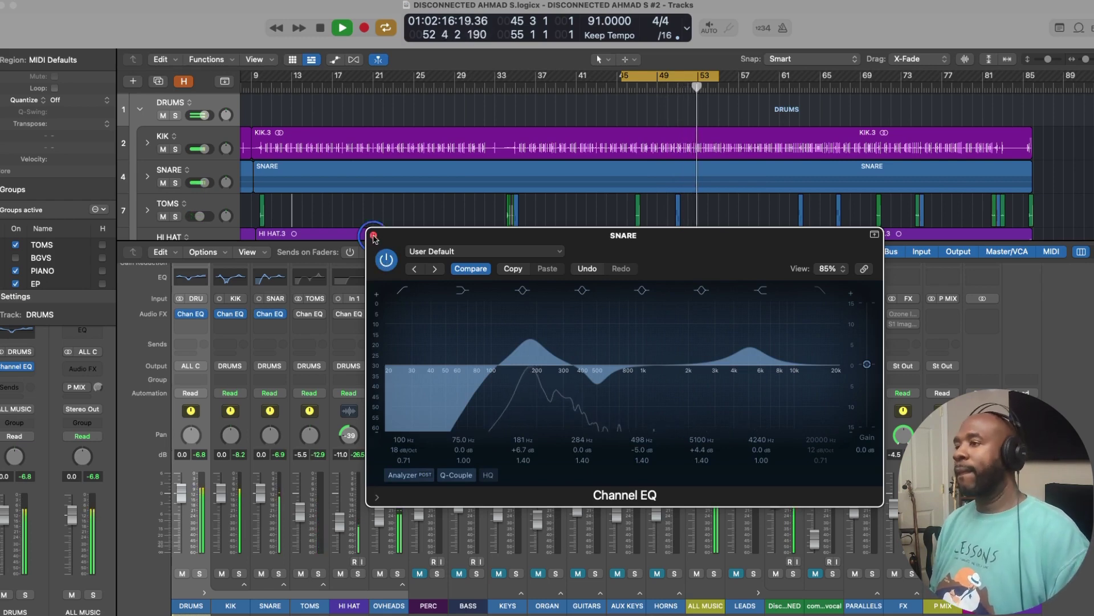
key("space")
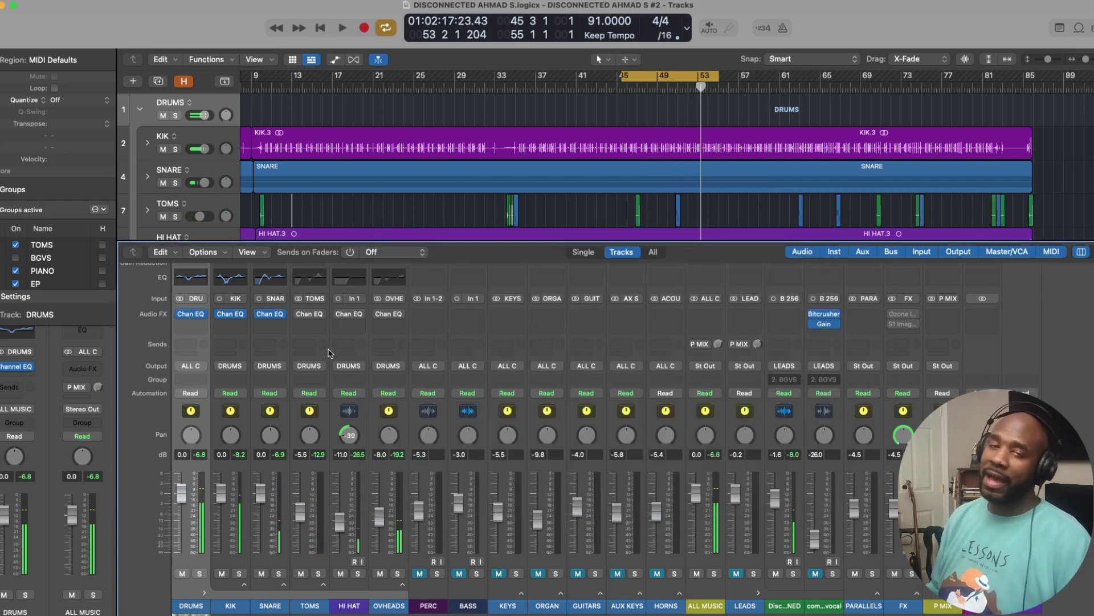
Return the playhead to bar 50, open the TOMS Channel EQ (82 Hz high-pass, 650 Hz cut, 5150 Hz boost), then bypass it
left_click(671, 86)
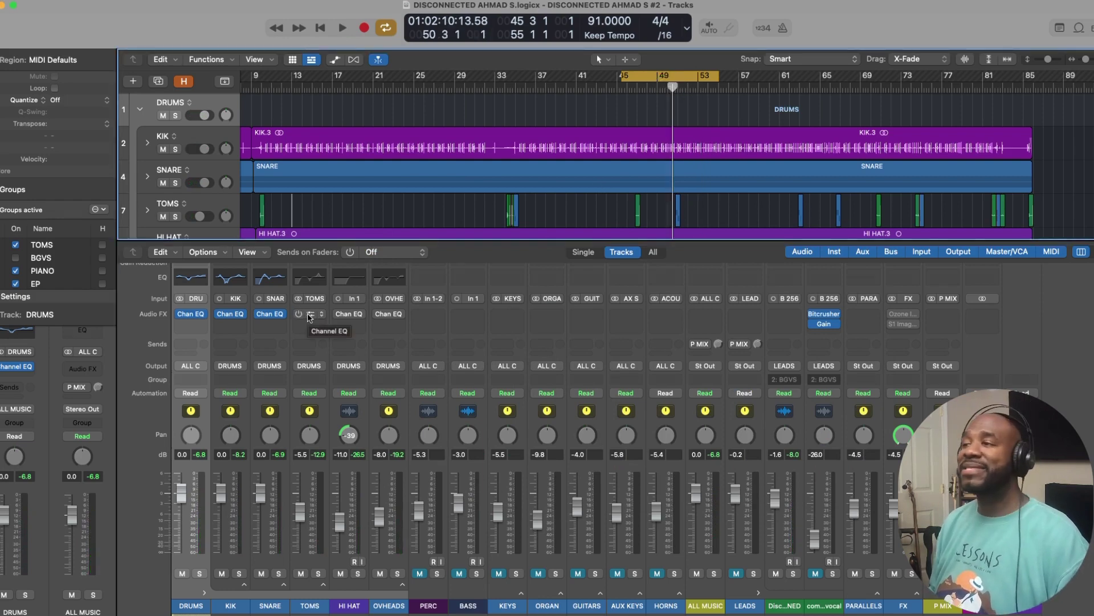
left_click(324, 584)
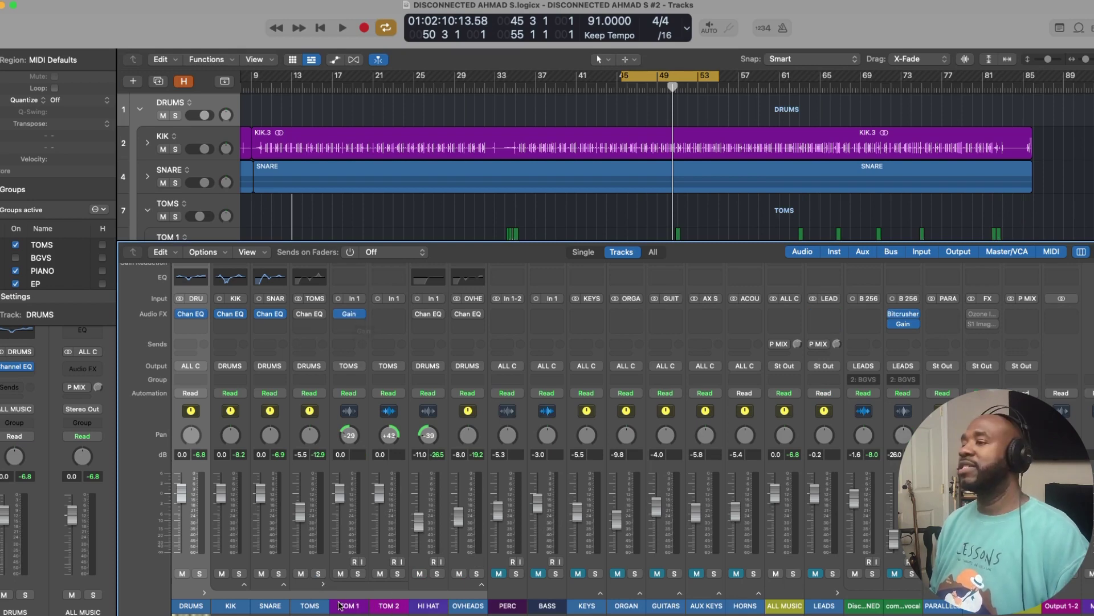
left_click(323, 585)
left_click(309, 313)
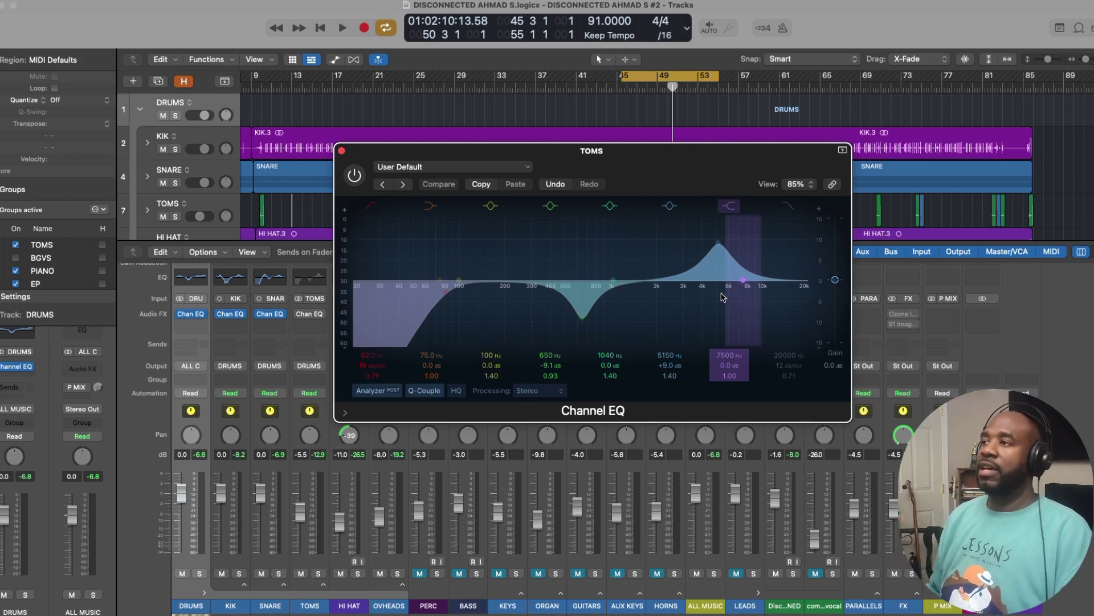
left_click(354, 176)
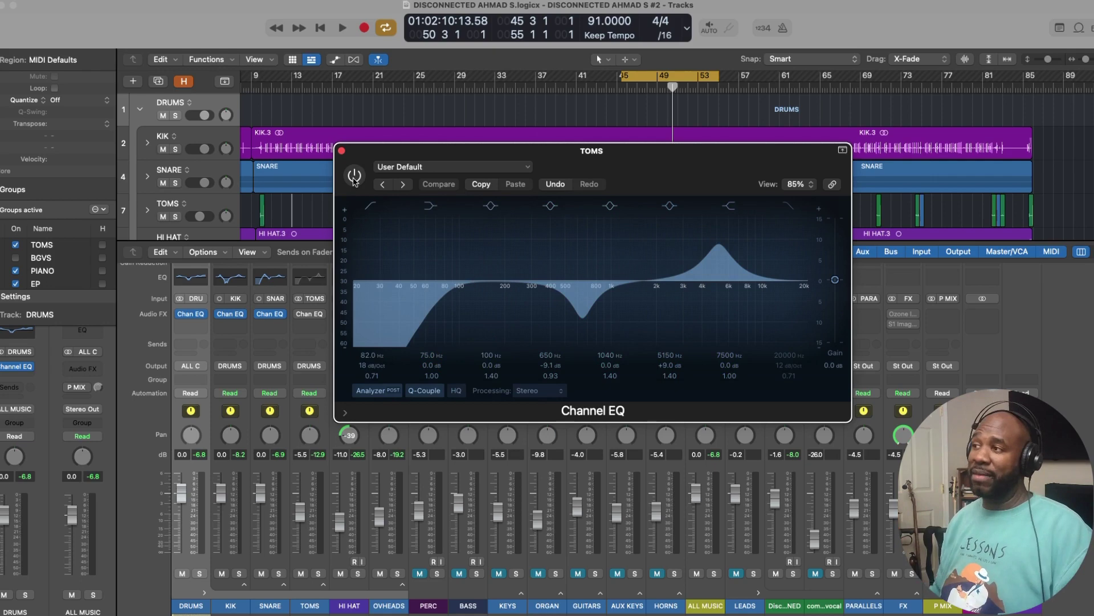
Turn off cycle mode, solo TOMS, and hear the toms with their EQ bypassed, then active
key("c")
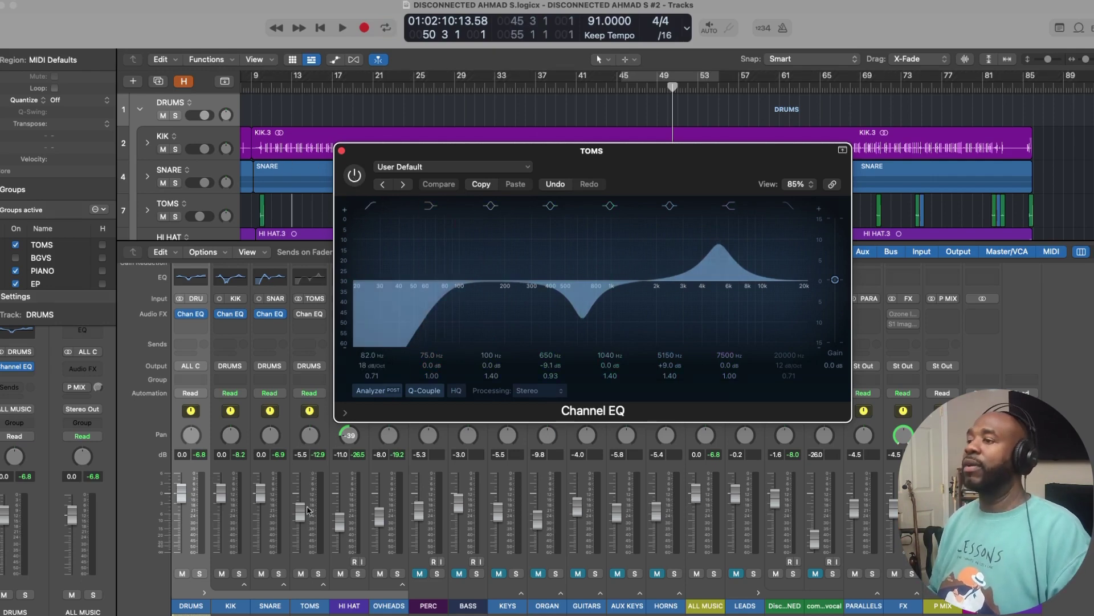
left_click(318, 573)
key("space")
left_click_drag(601, 183, 593, 265)
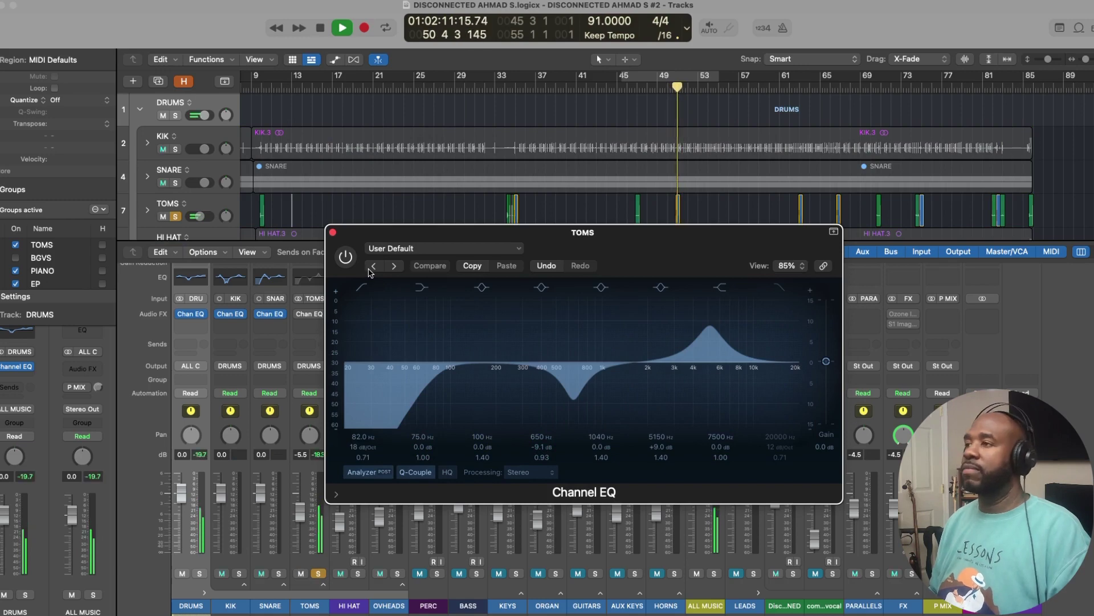
key("space")
left_click(346, 258)
key("space")
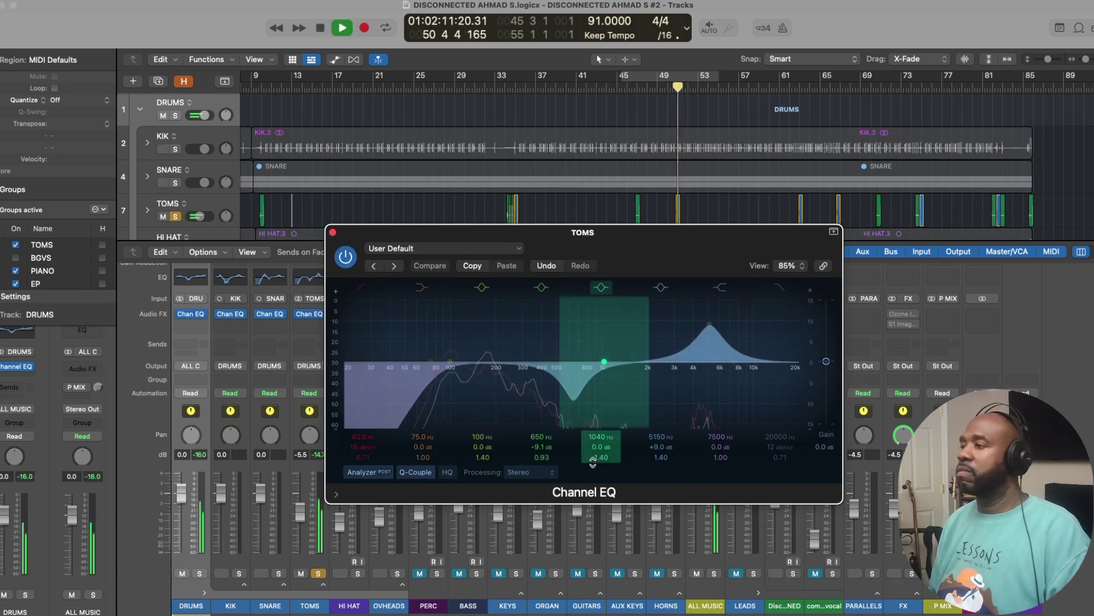
key("space")
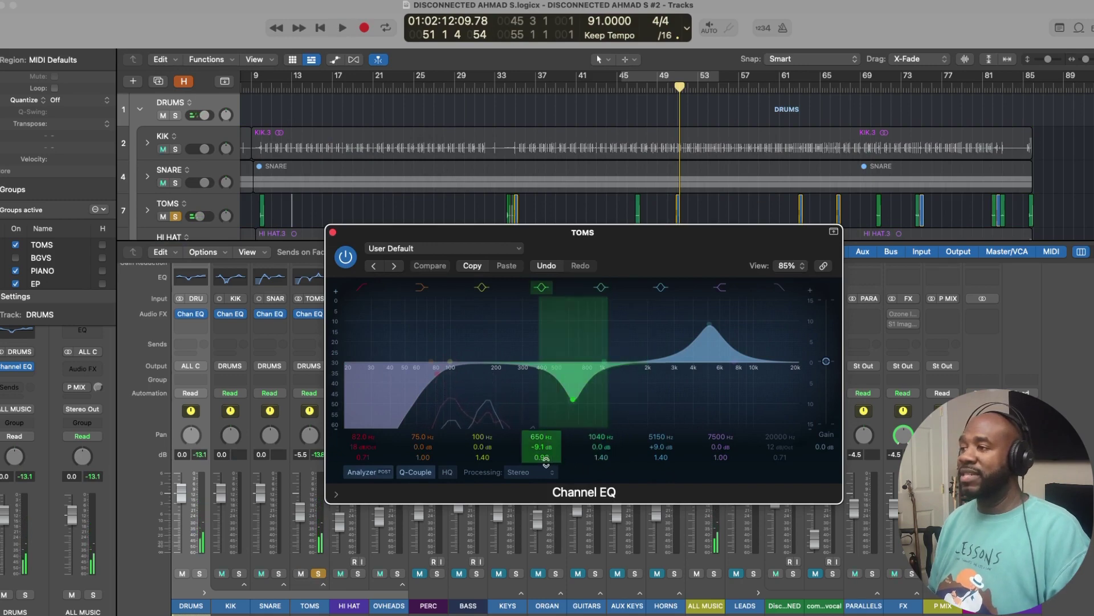
Deepen the toms' 650 Hz cut to −11.2 dB and compare the EQ bypassed versus on
left_click_drag(542, 457, 542, 448)
key("space")
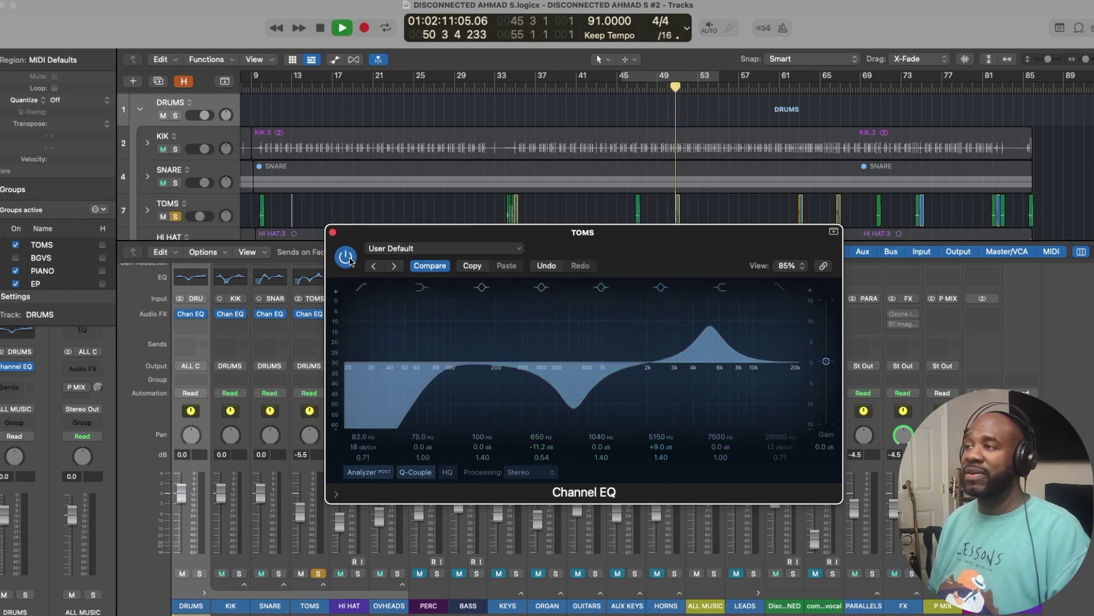
left_click(349, 258)
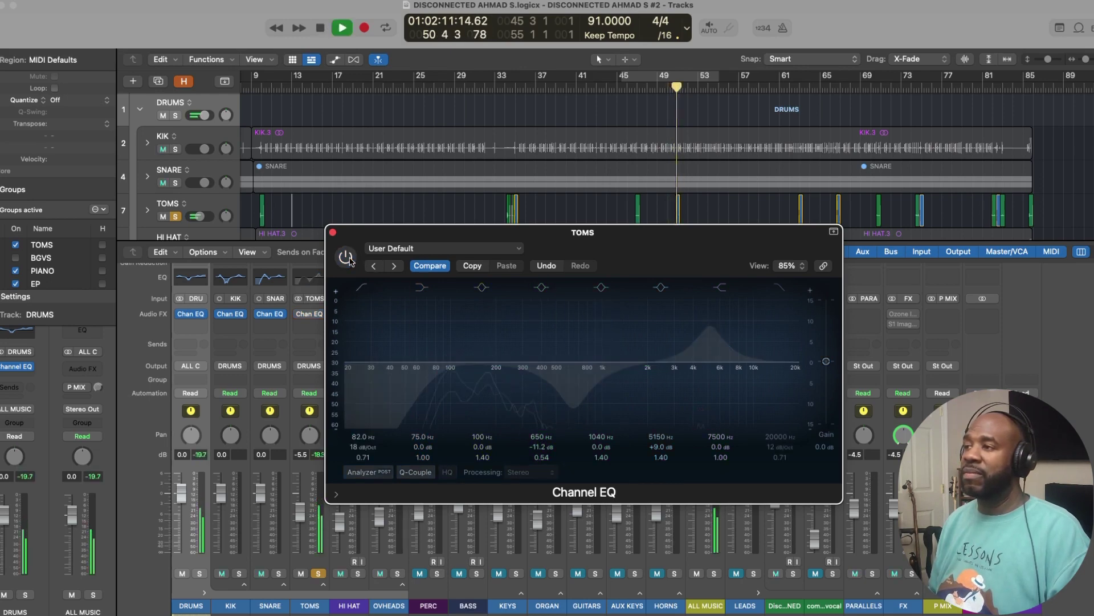
left_click(349, 259)
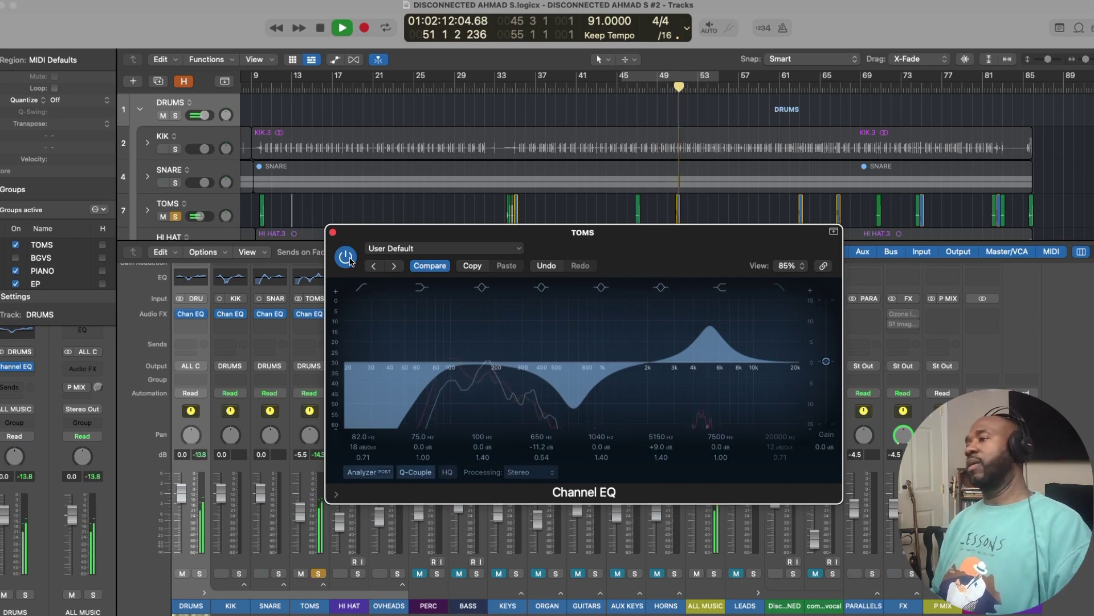
left_click_drag(583, 232, 592, 150)
key("space")
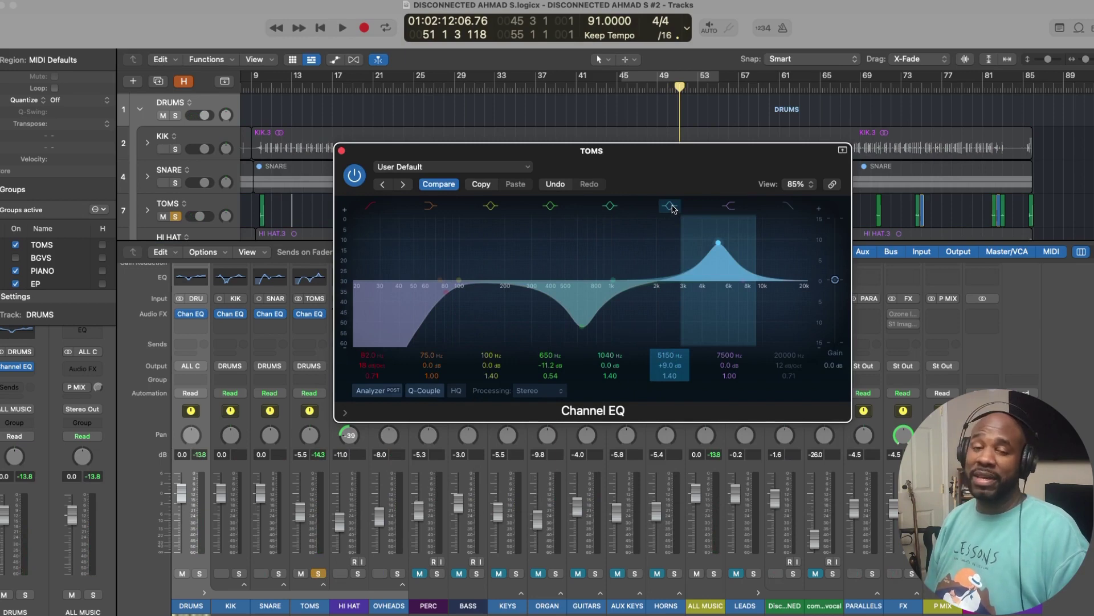
Compare the toms with the 5150 Hz +9 dB boost off and on, keep it on, and close the EQ
left_click(672, 207)
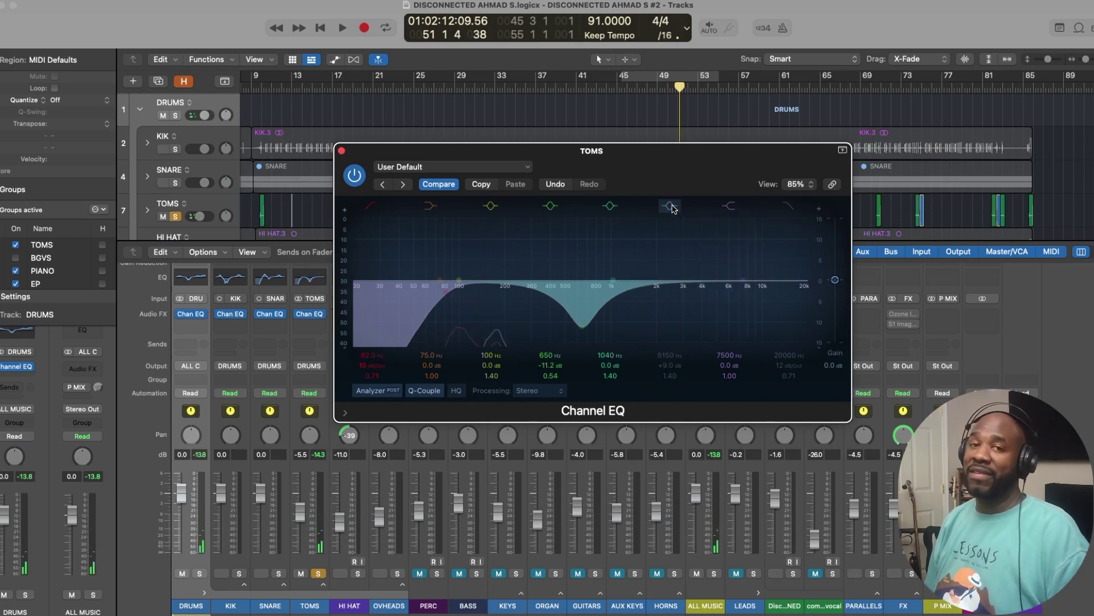
key("space")
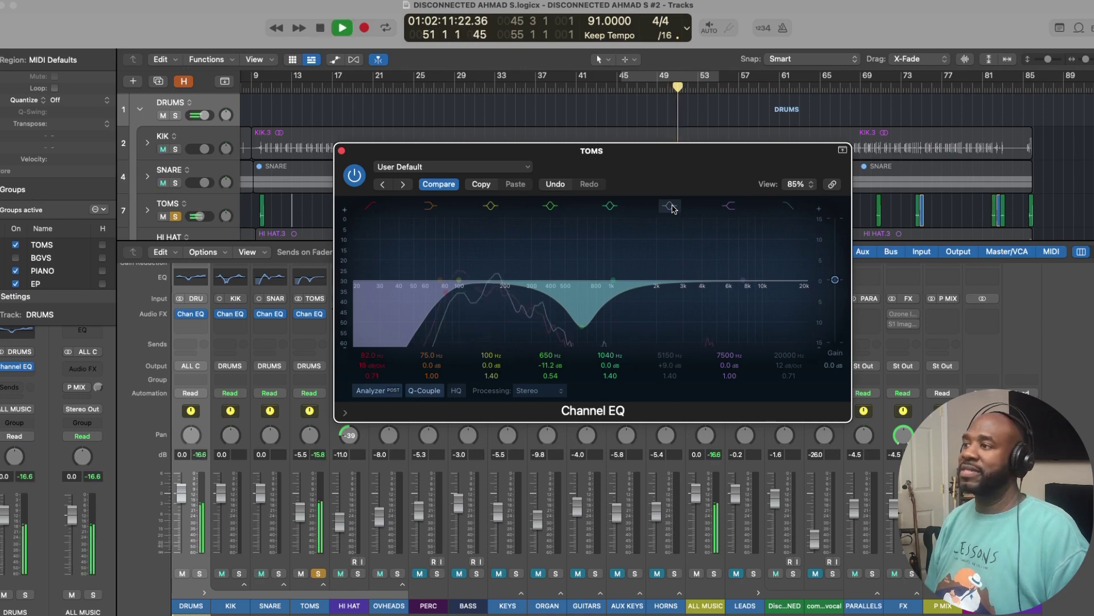
key("space")
left_click(672, 207)
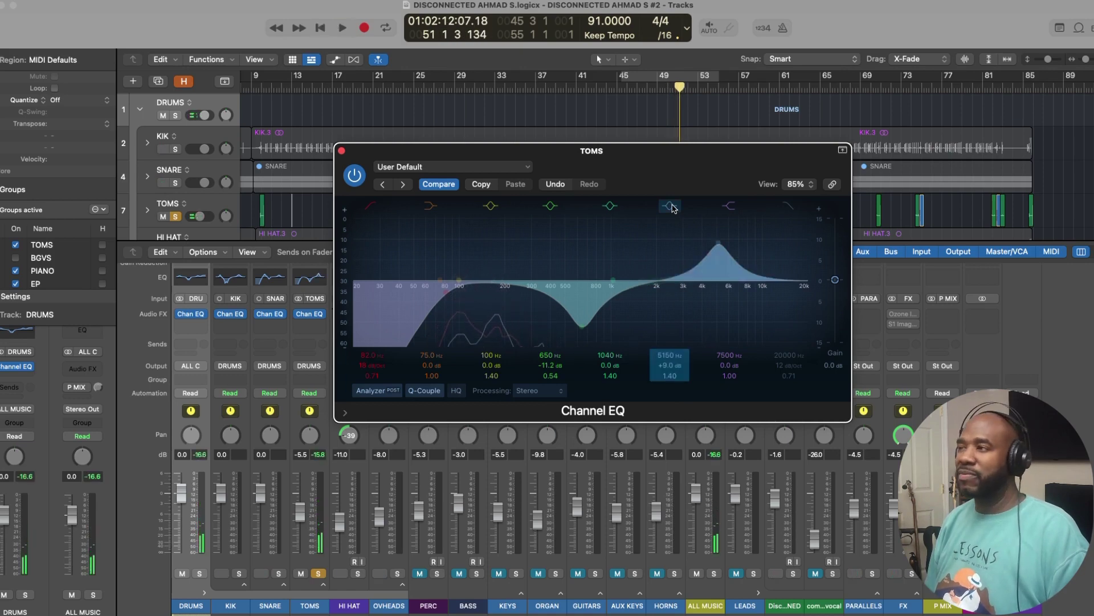
key("space")
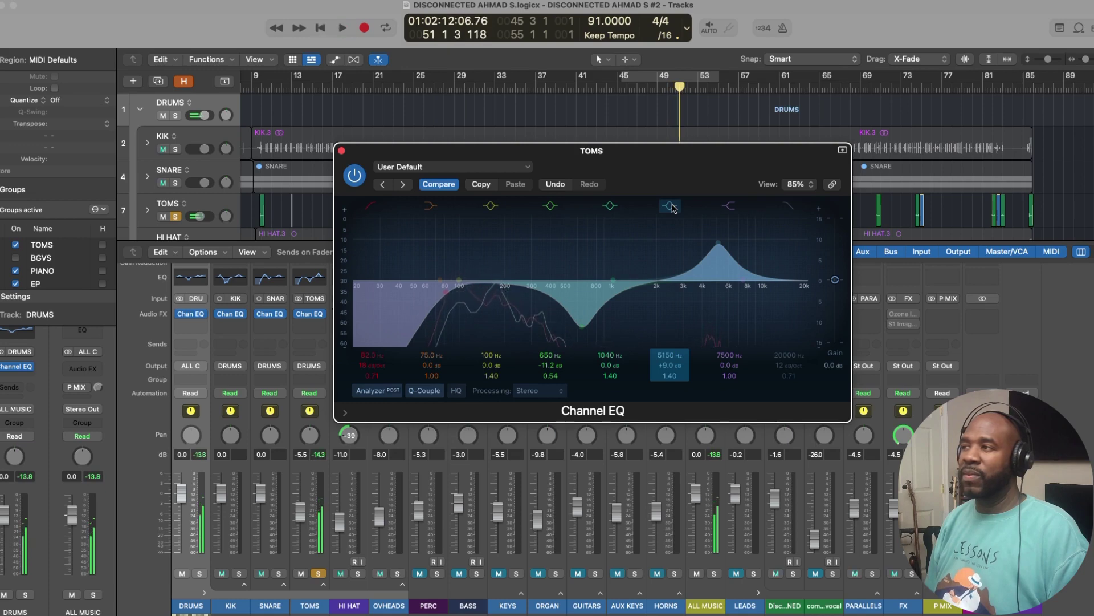
left_click(672, 207)
key("space")
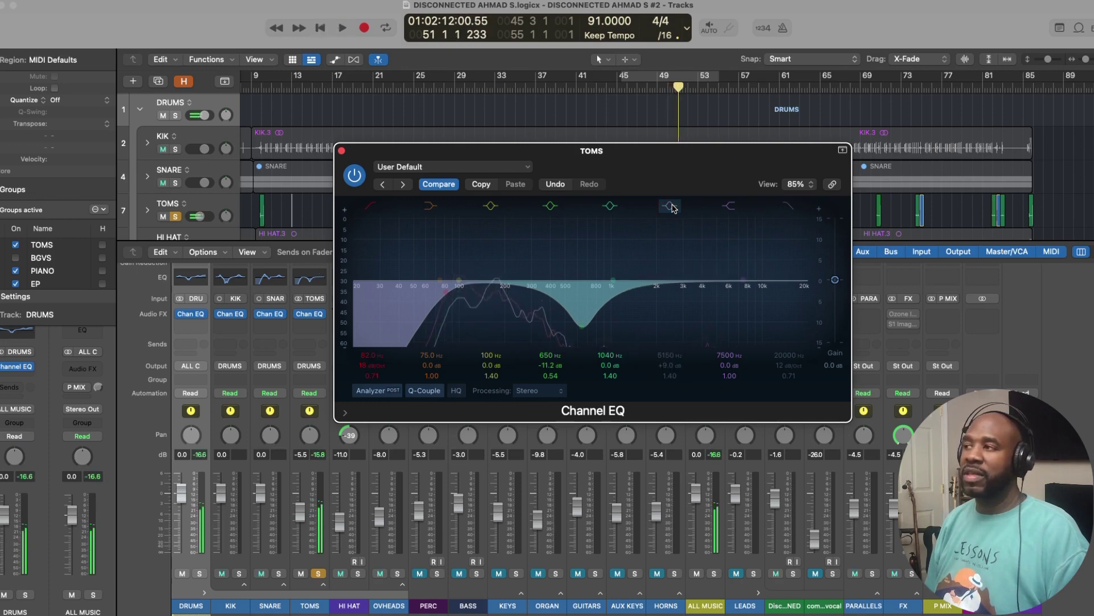
left_click(671, 207)
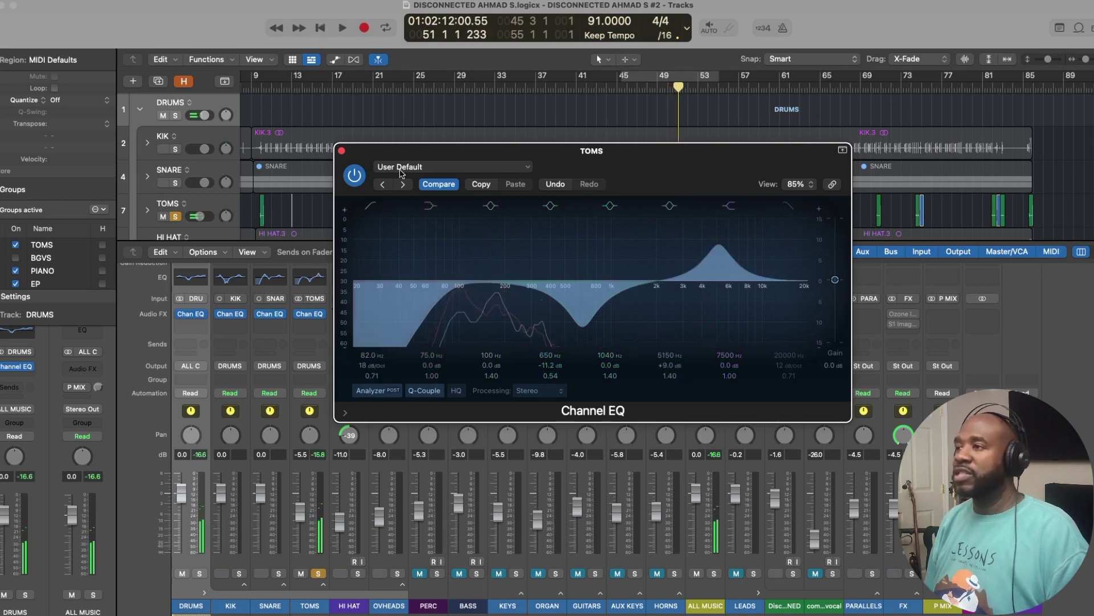
left_click(342, 151)
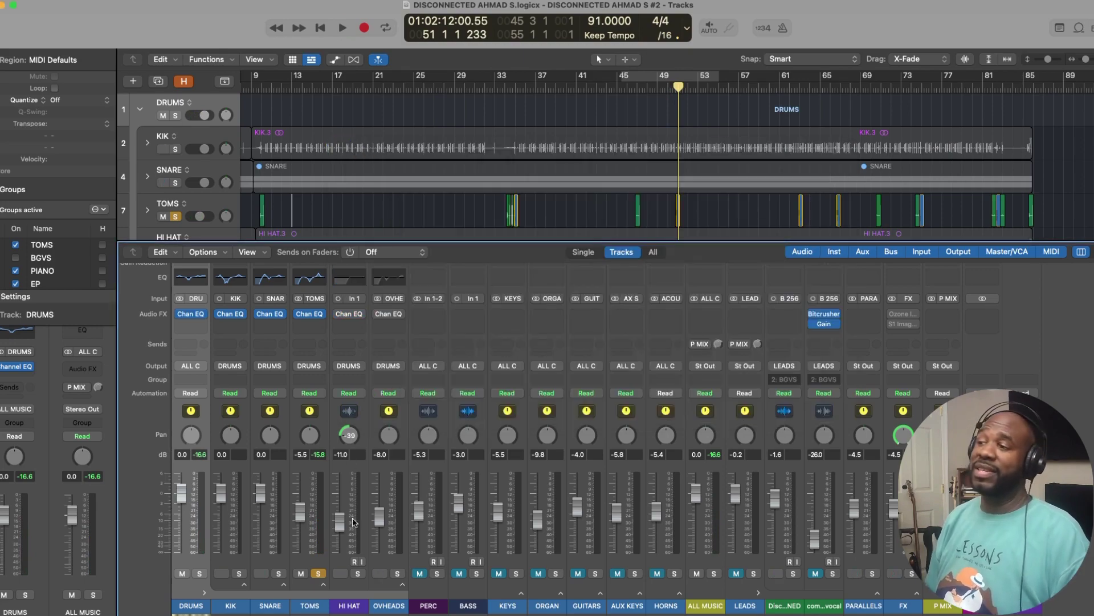
Unsolo TOMS and open the HI HAT Channel EQ showing its 540 Hz, 18 dB/oct high-pass
left_click(318, 572)
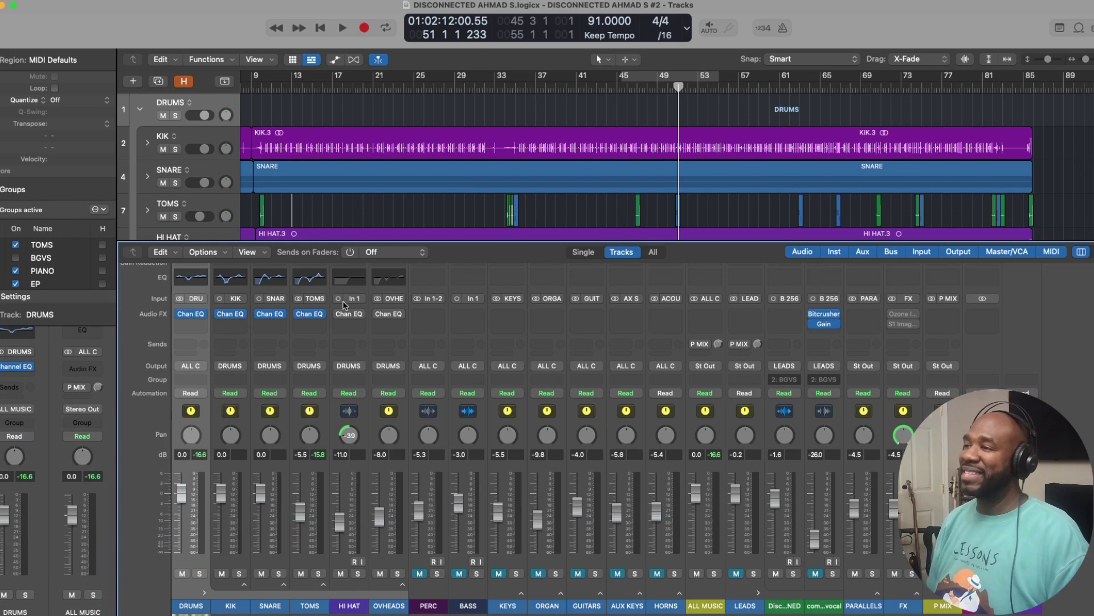
left_click(344, 283)
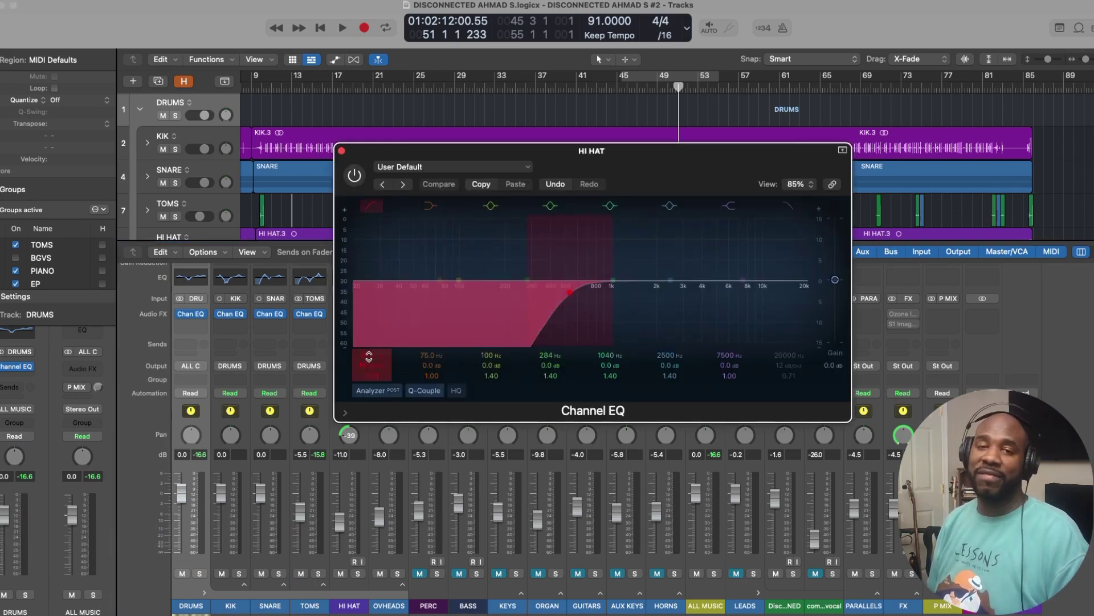
Solo the hi-hat, play it with the EQ off, then activate and reopen its Channel EQ
left_click(341, 150)
left_click(358, 573)
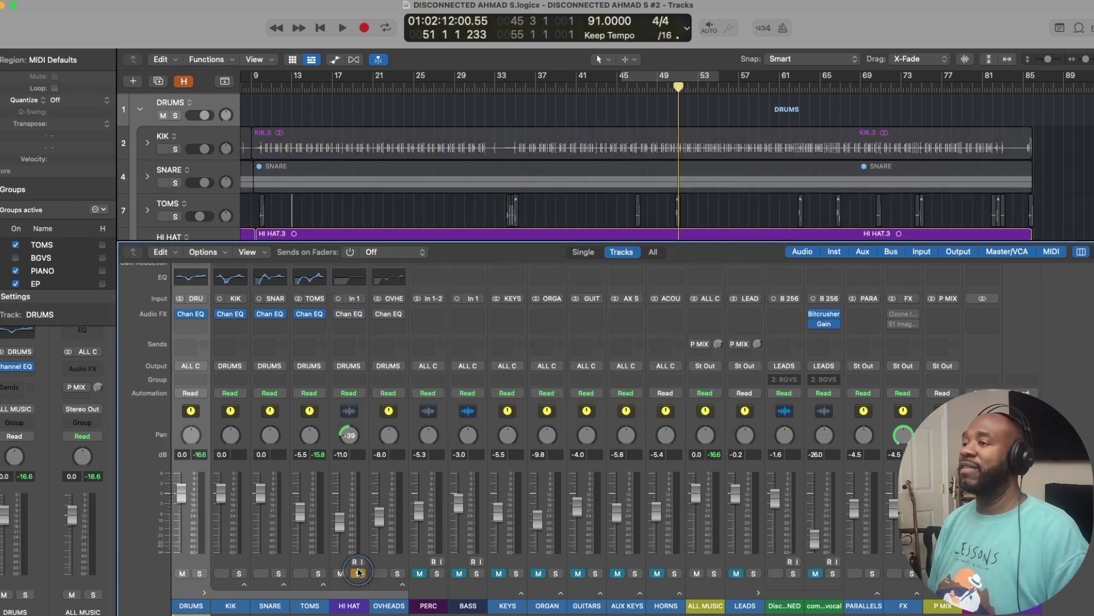
key("space")
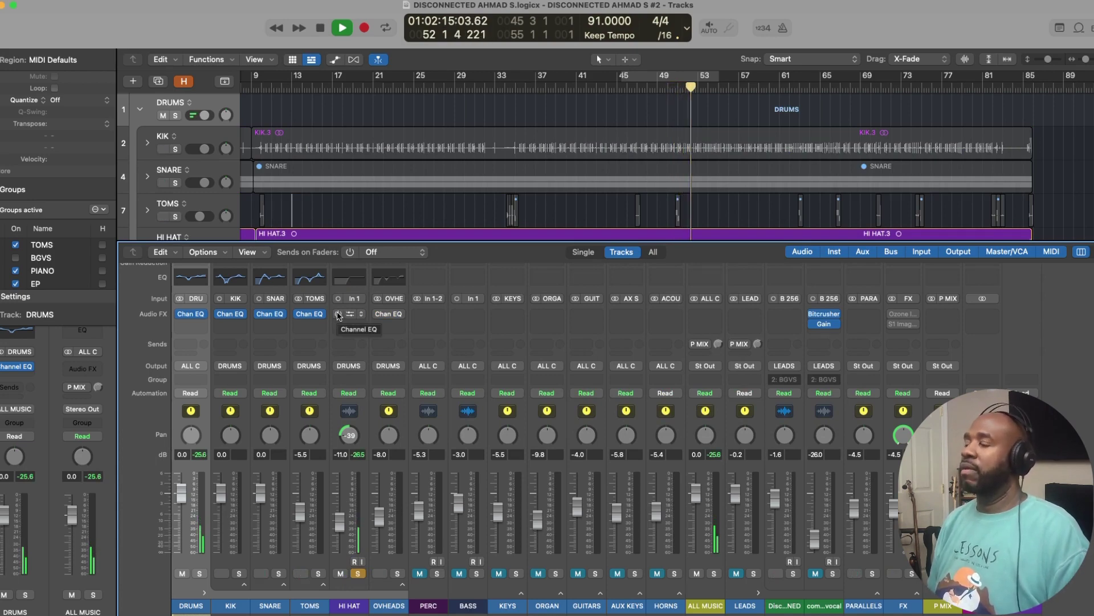
key("space")
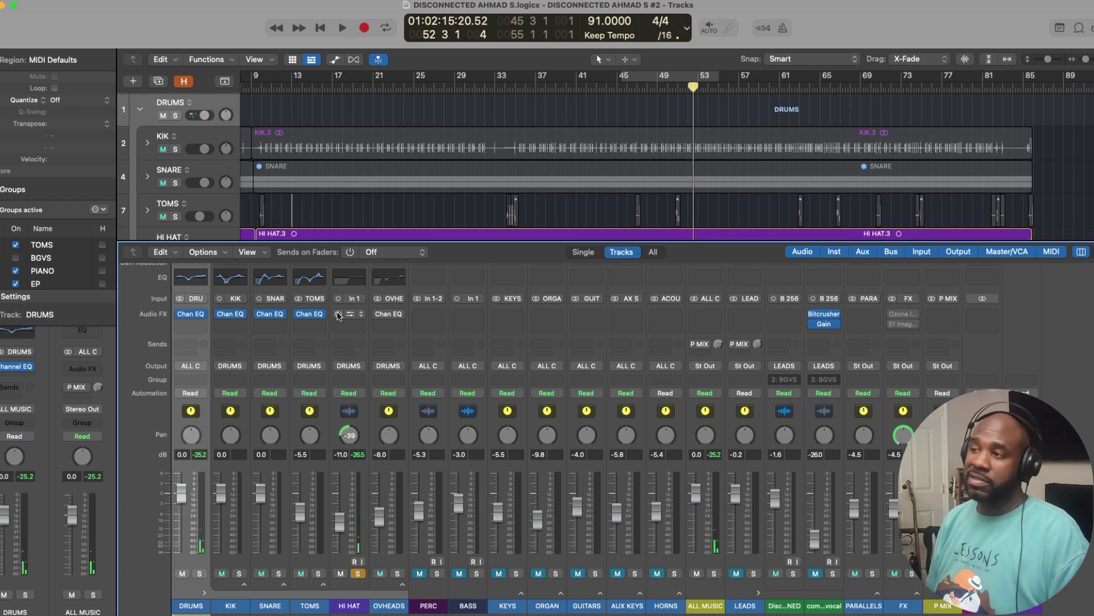
left_click(338, 314)
left_click(350, 317)
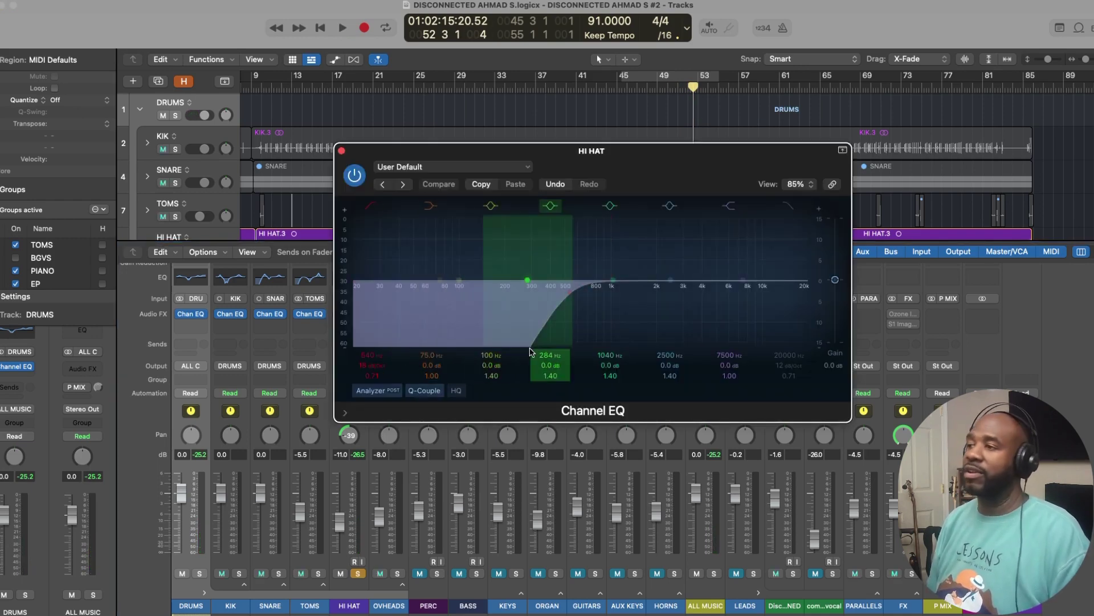
Switch the hi-hat EQ on and audition its 540 Hz high-pass off, on and off again
key("space")
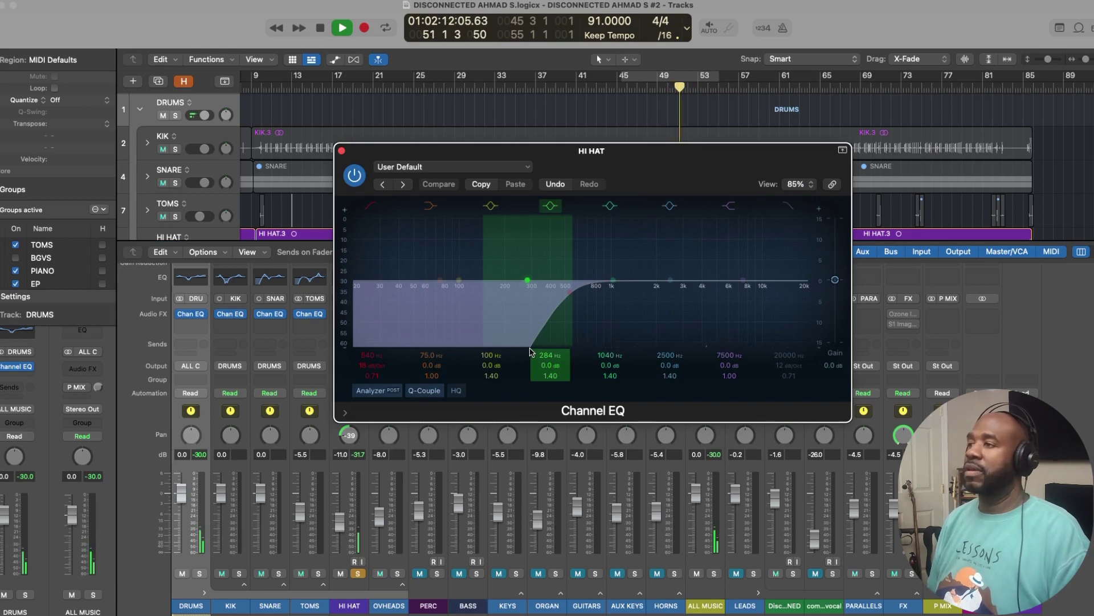
left_click(353, 177)
left_click(370, 206)
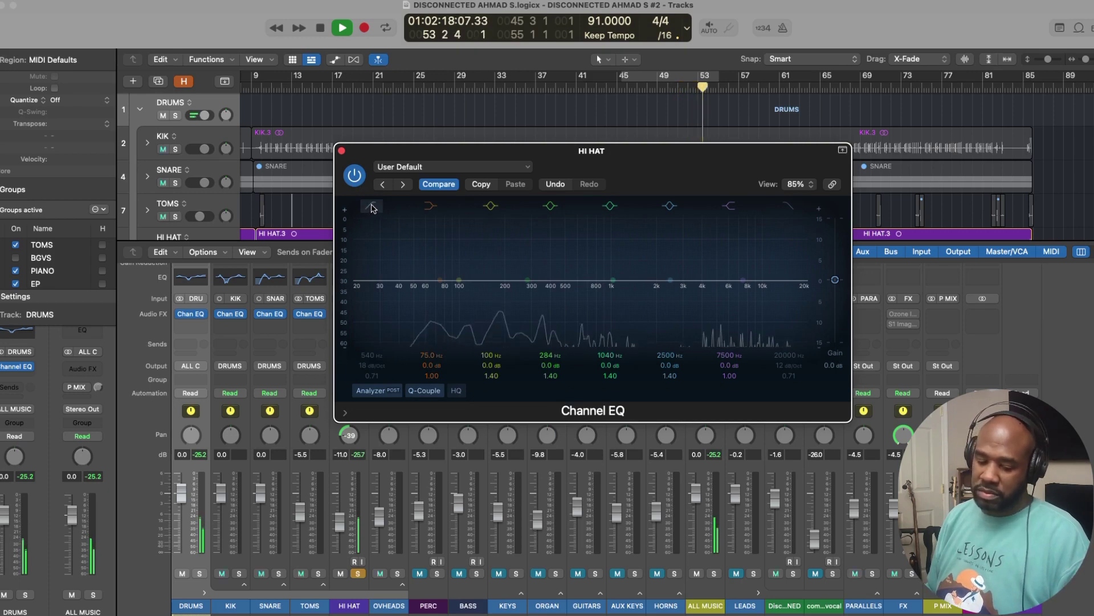
left_click(373, 206)
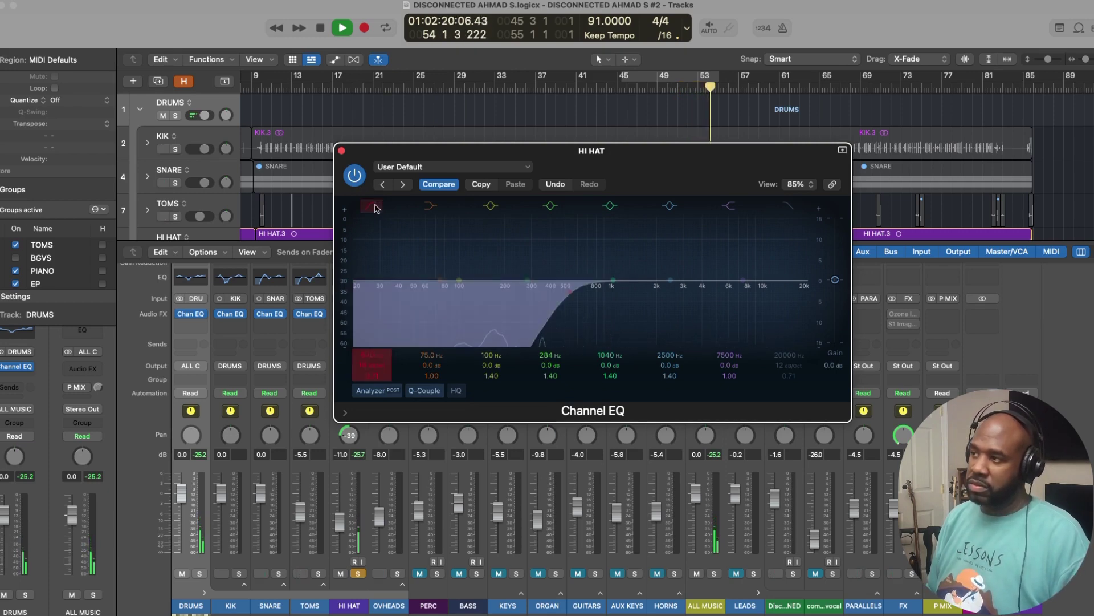
key("space")
left_click(373, 207)
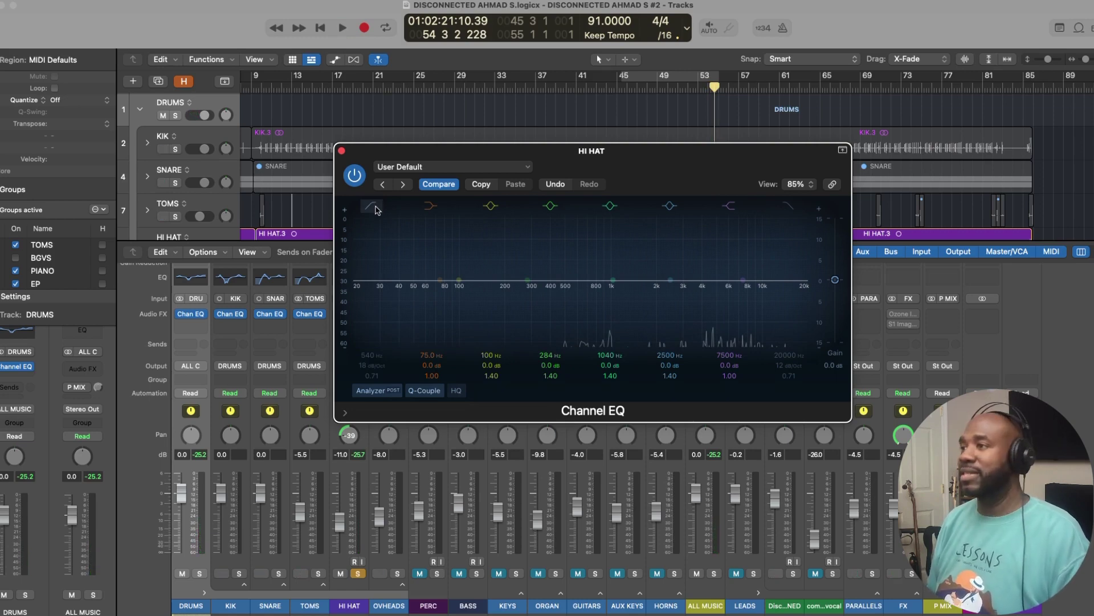
key("space")
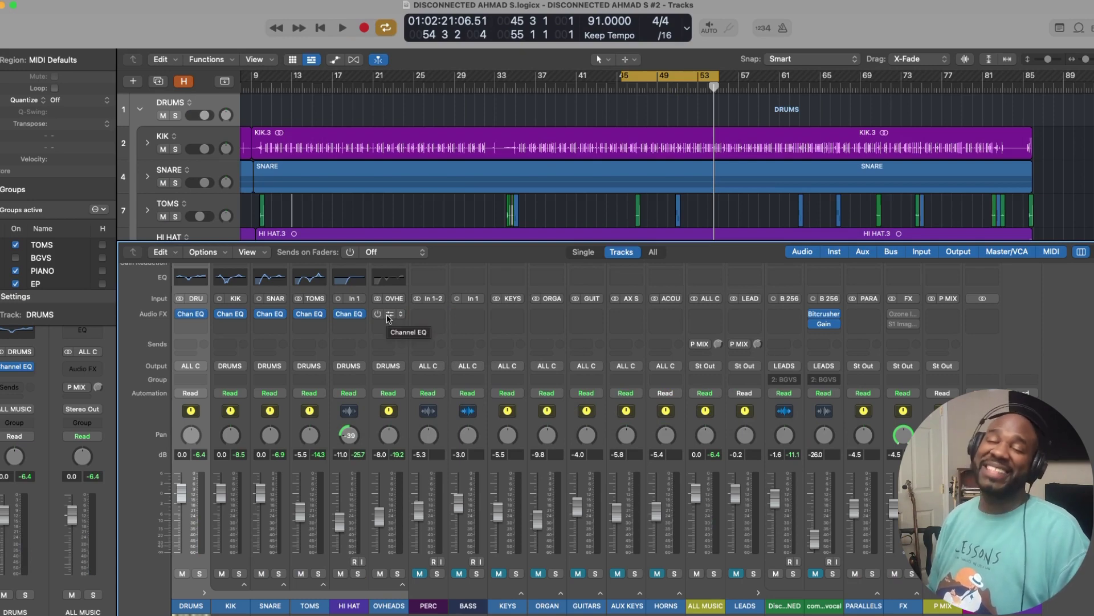
Open the overheads' Channel EQ, solo the overheads track and start playback
left_click(388, 318)
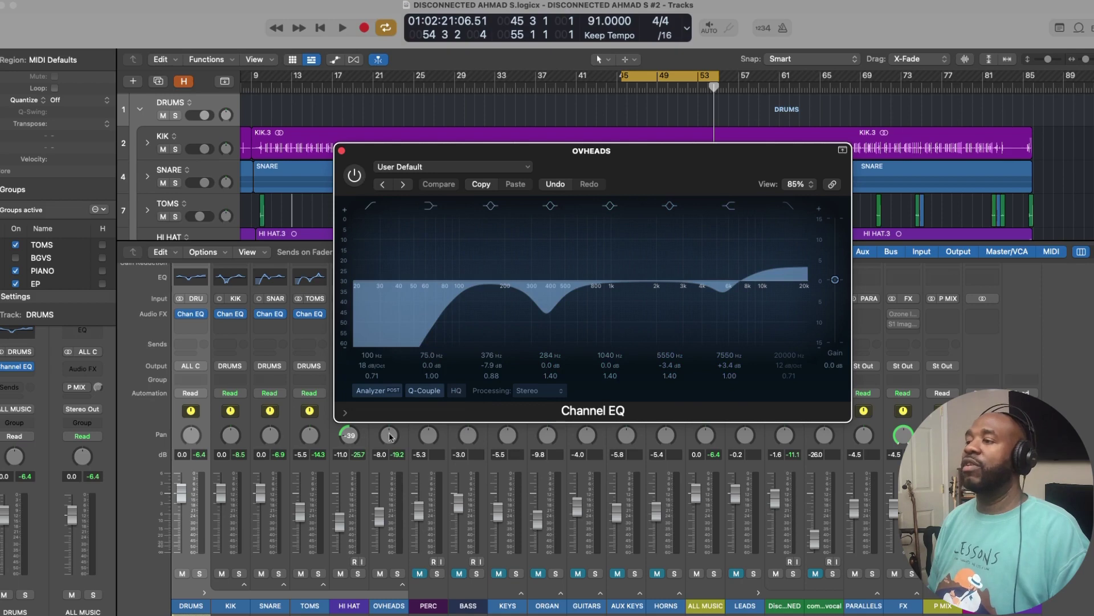
left_click(398, 573)
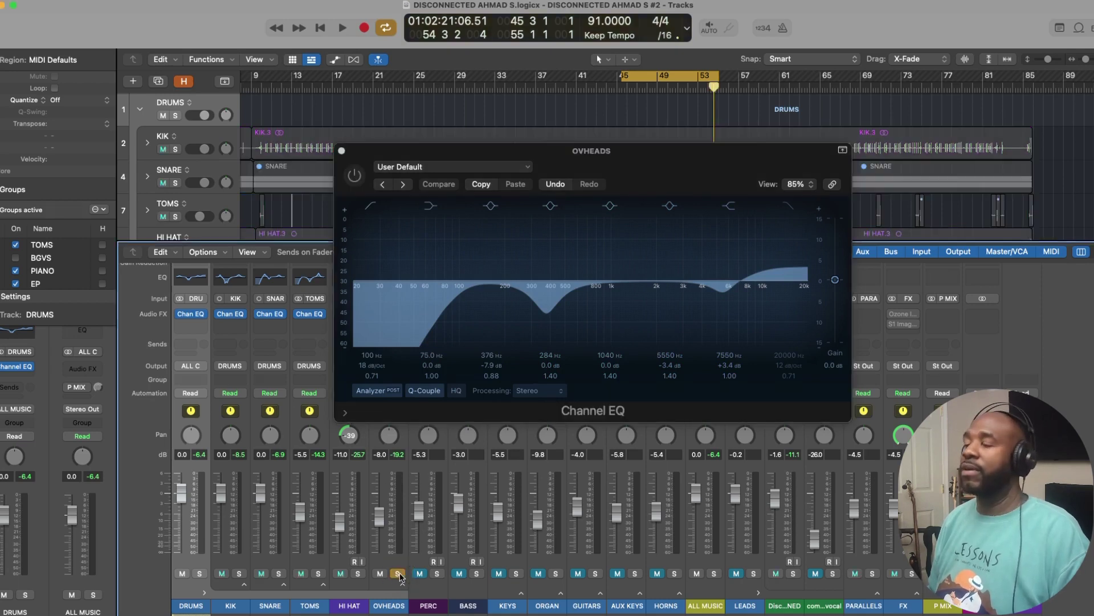
key("space")
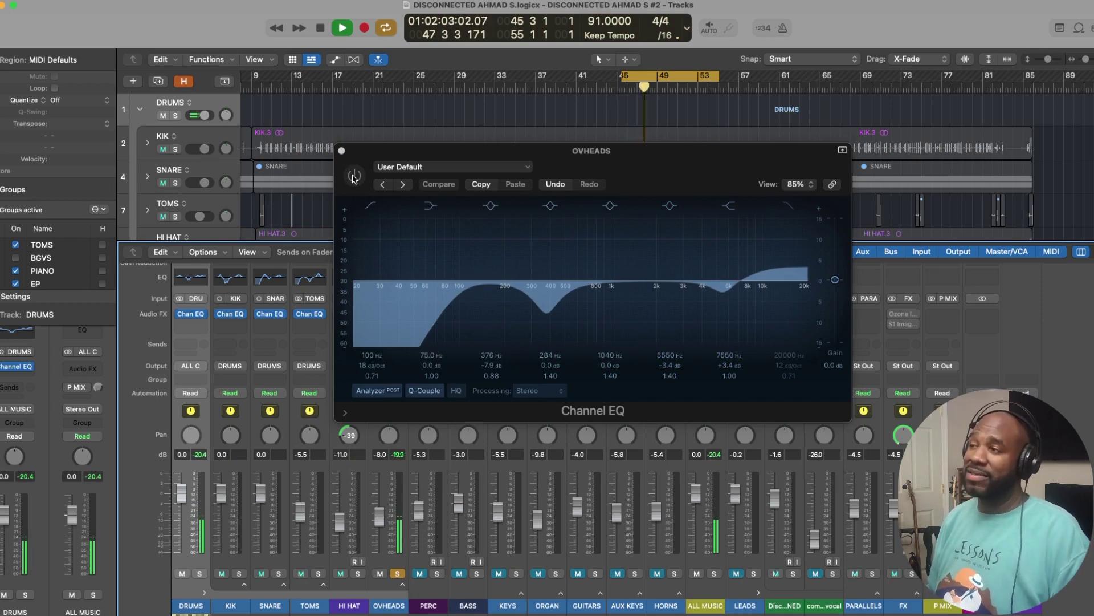
Compare the overheads Channel EQ bypassed versus active, leaving it switched on
left_click(354, 176)
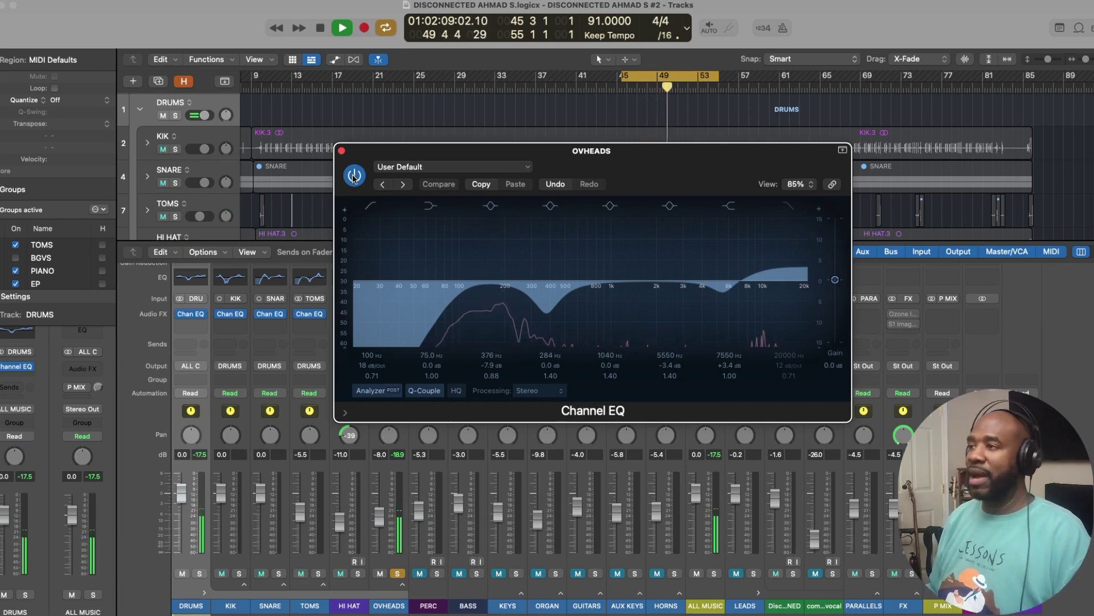
left_click(353, 177)
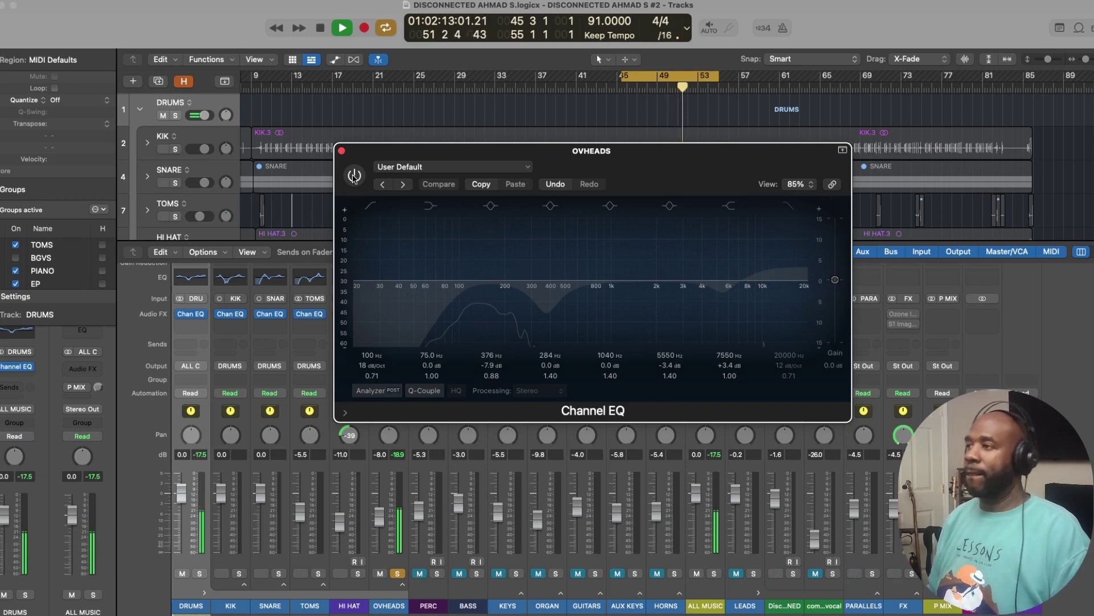
left_click(354, 177)
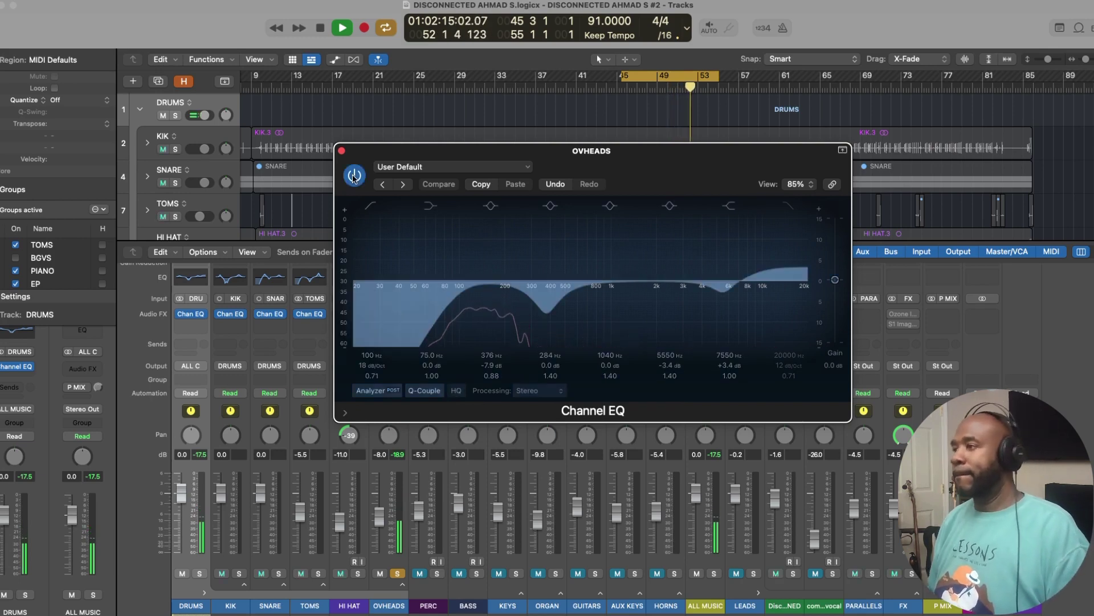
A/B the overheads' 376 Hz -7.9 dB cut during playback, leaving it enabled
key("space")
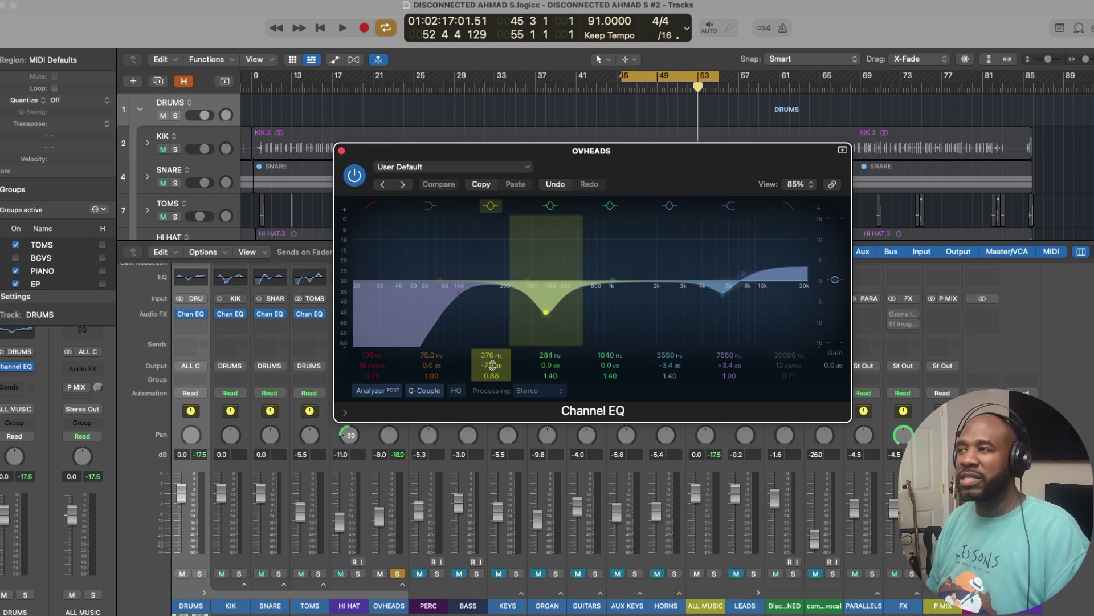
key("space")
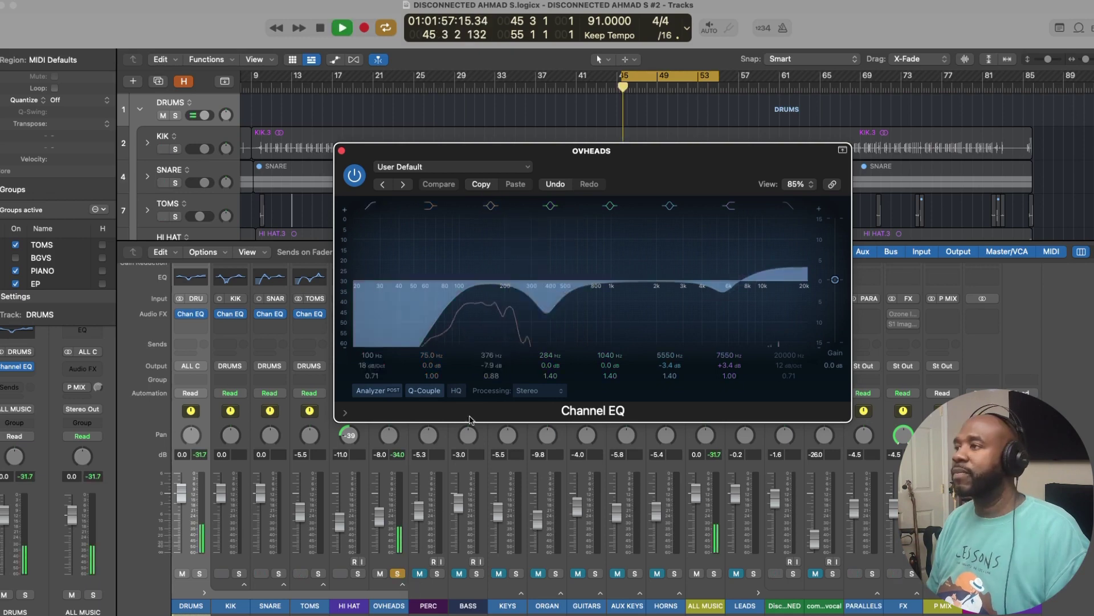
left_click(493, 207)
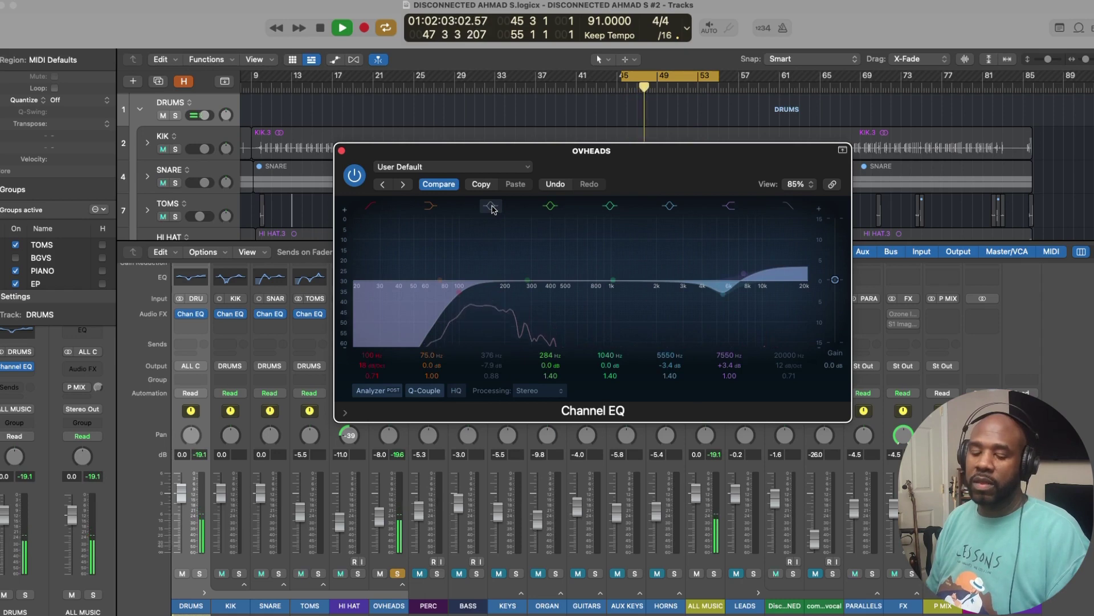
key("space")
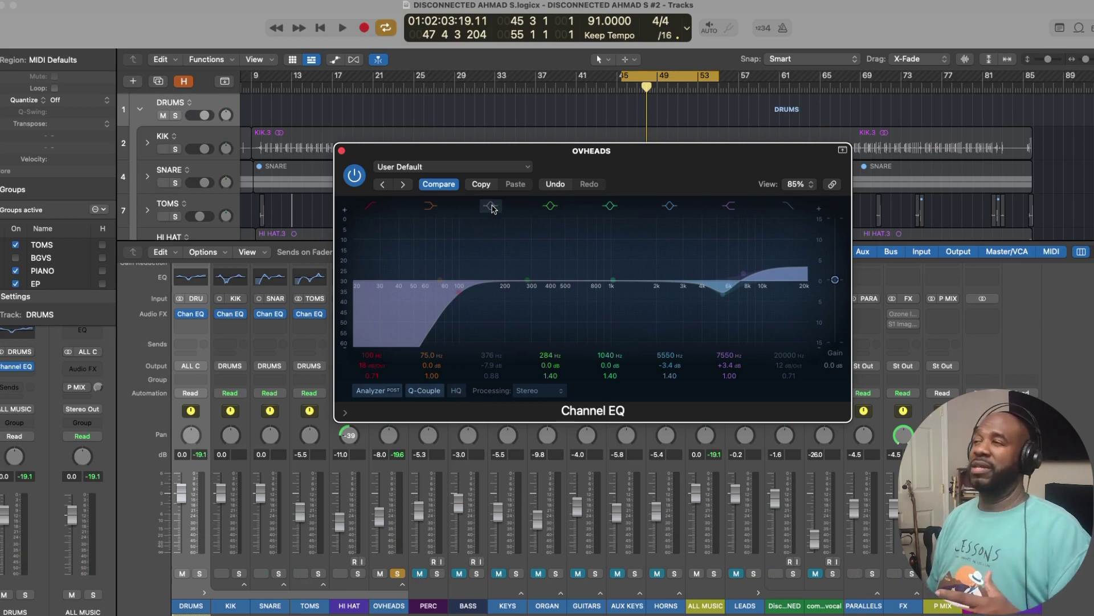
left_click(493, 206)
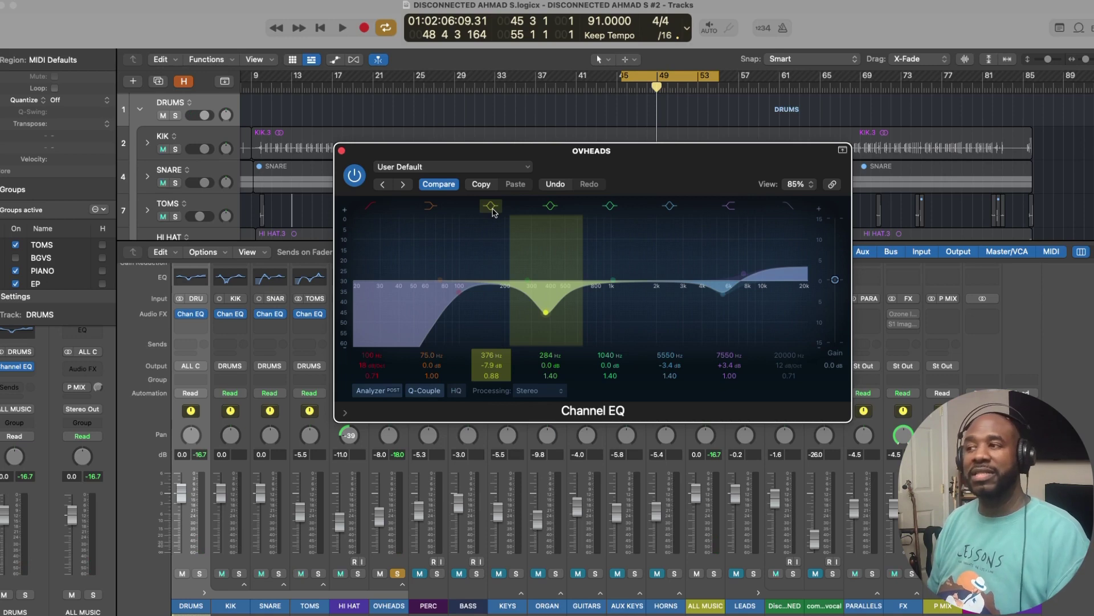
Audition the overheads EQ soloed with the snare, then with the kick only
left_click(278, 573)
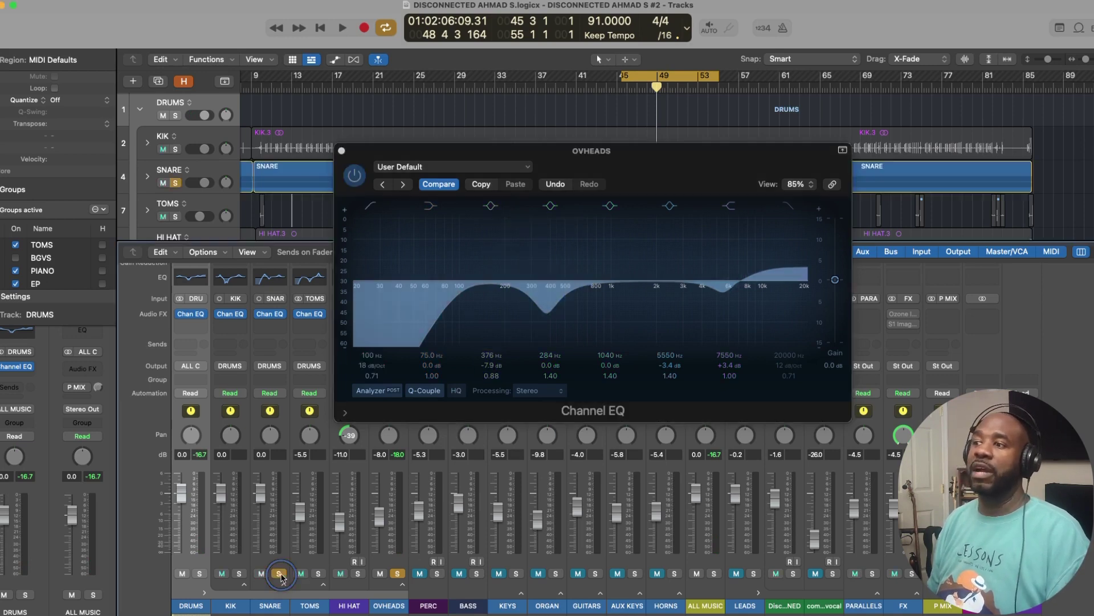
key("space")
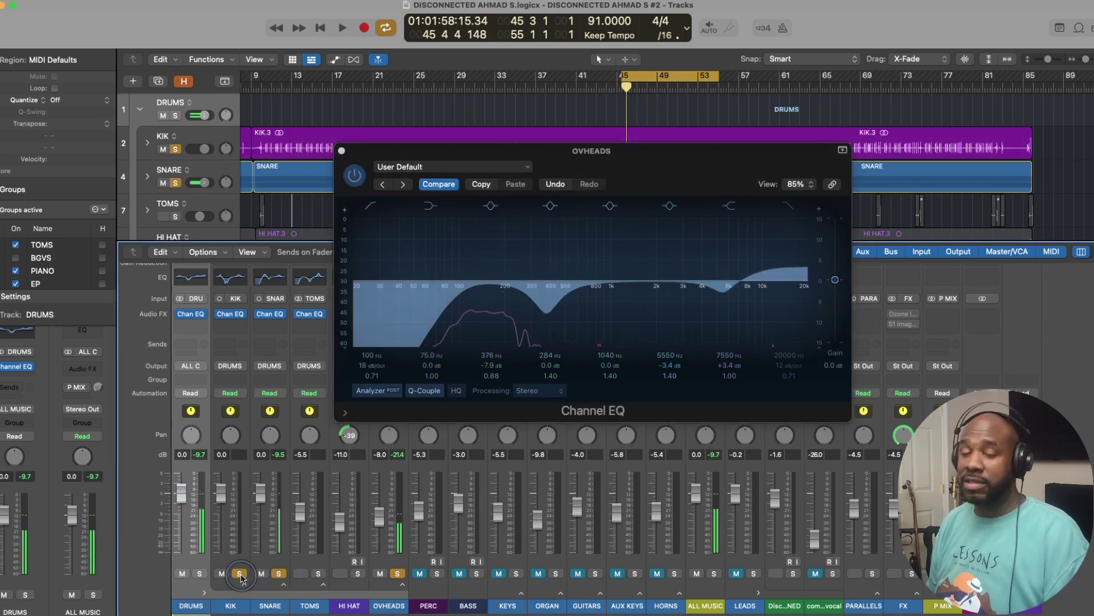
left_click(240, 574)
left_click(279, 573)
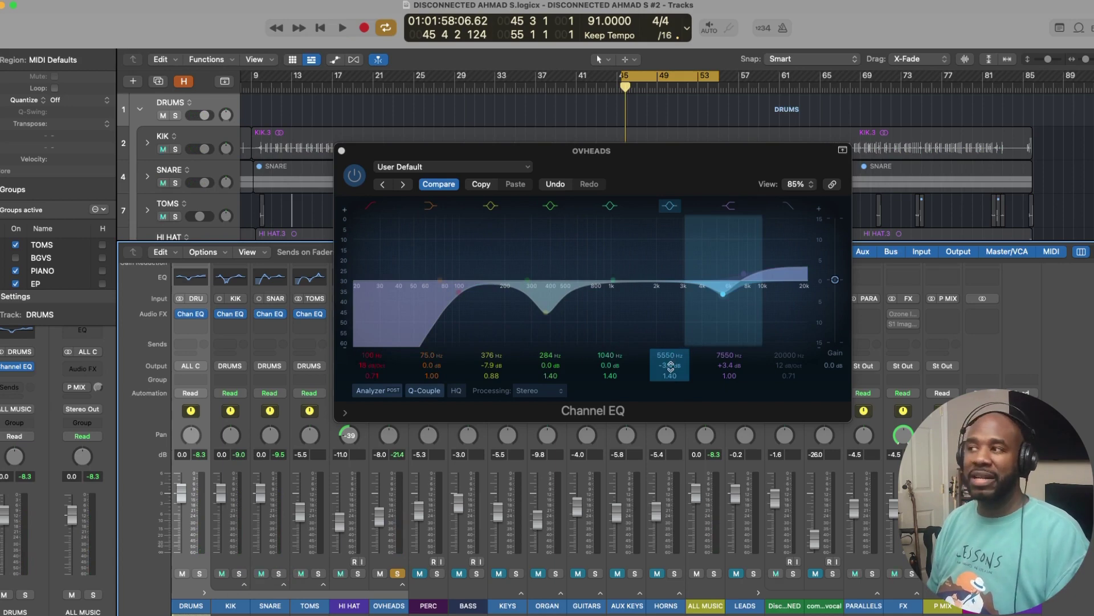
Sweep the overheads' 5550 Hz band up, then settle it at a -3.5 dB cut
key("space")
left_click_drag(671, 367, 671, 320)
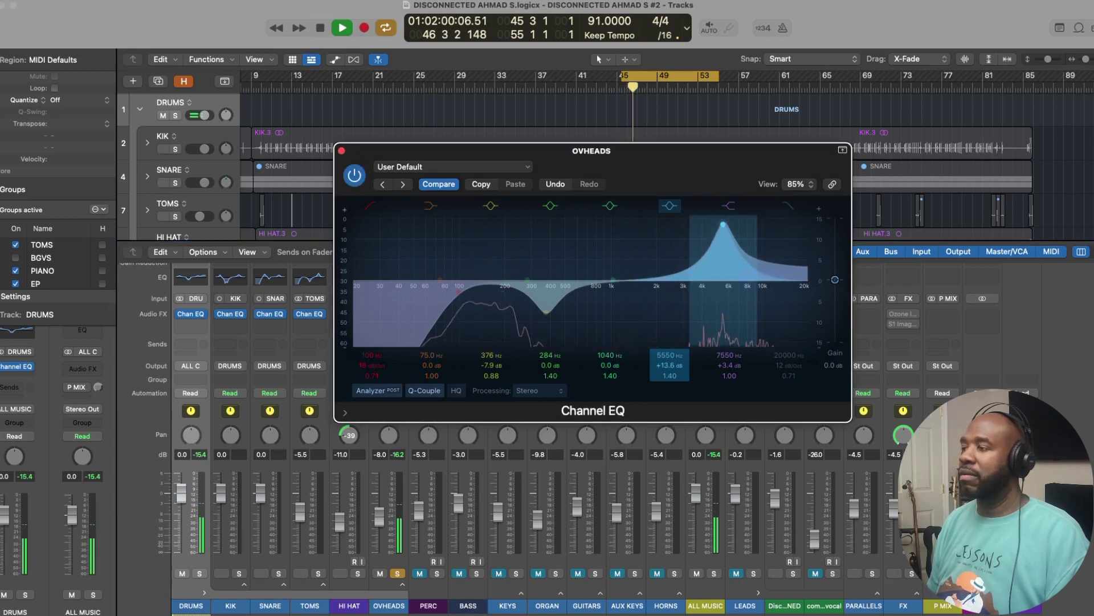
left_click_drag(671, 319, 671, 371)
key("space")
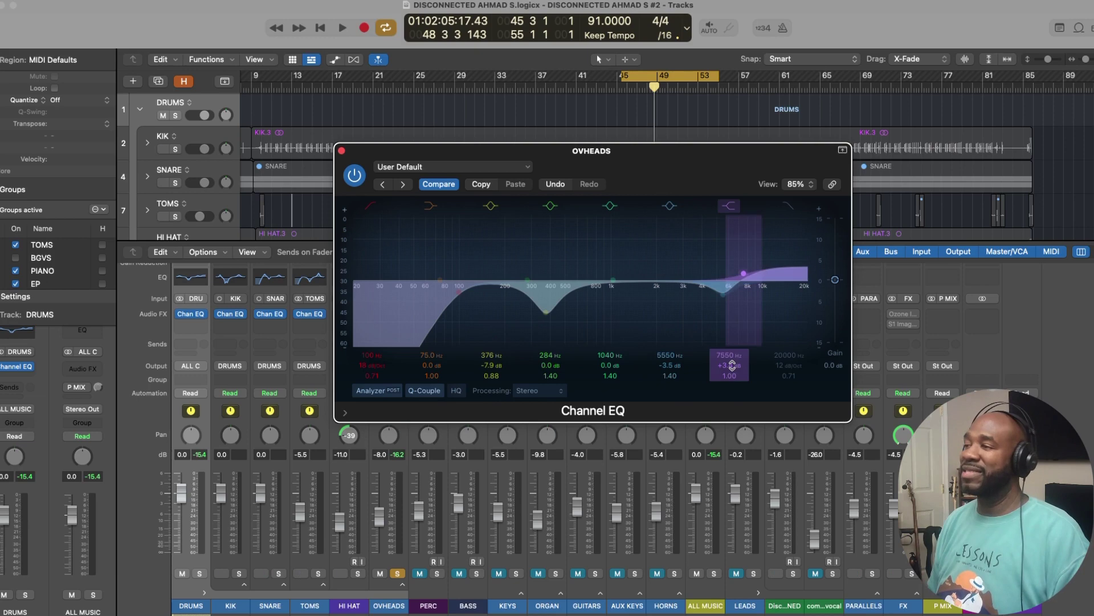
Compare the 7550 Hz high shelf off and on, set it to +4.0 dB, and unsolo the overheads
key("space")
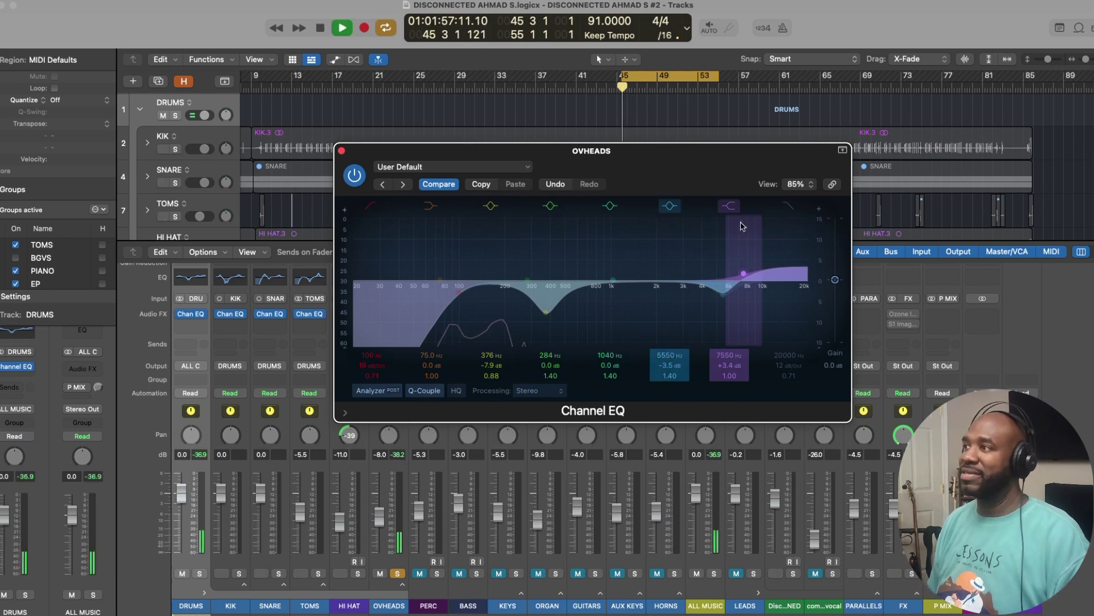
left_click(730, 207)
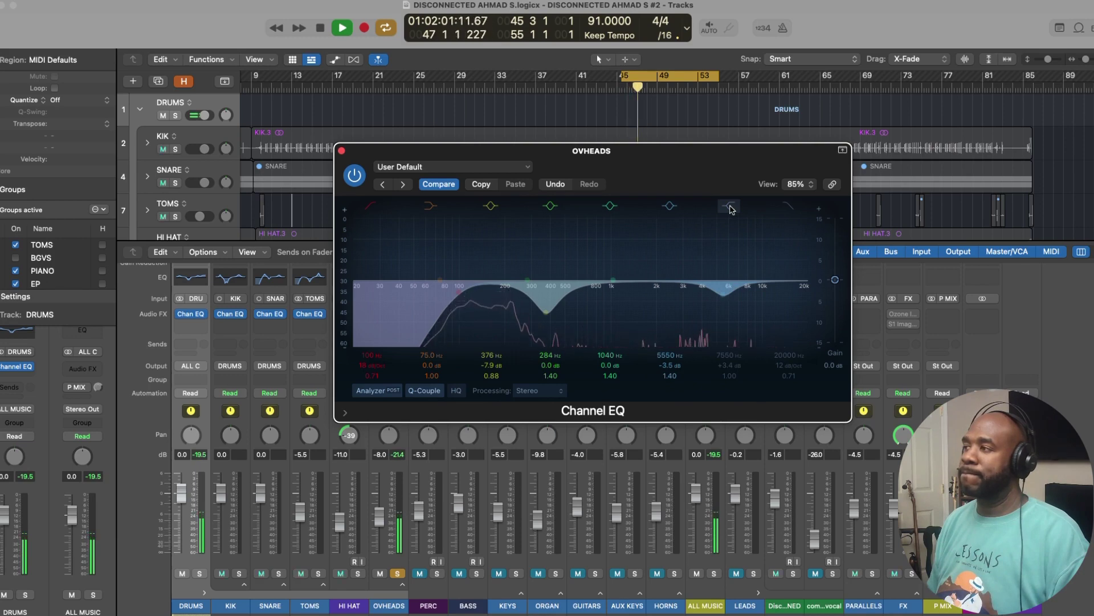
left_click(730, 206)
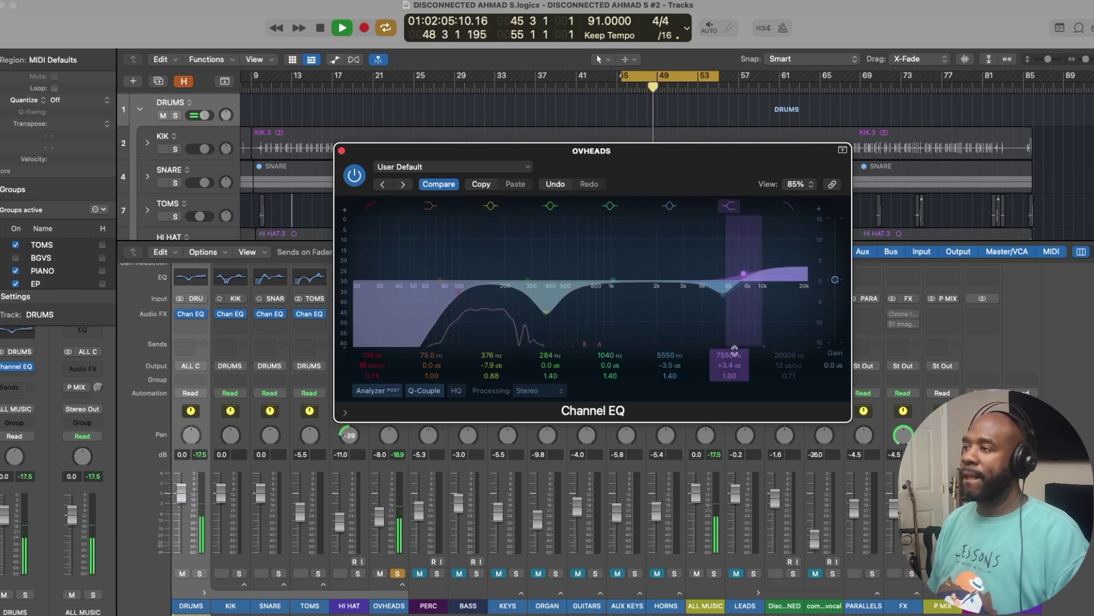
left_click_drag(732, 366, 733, 324)
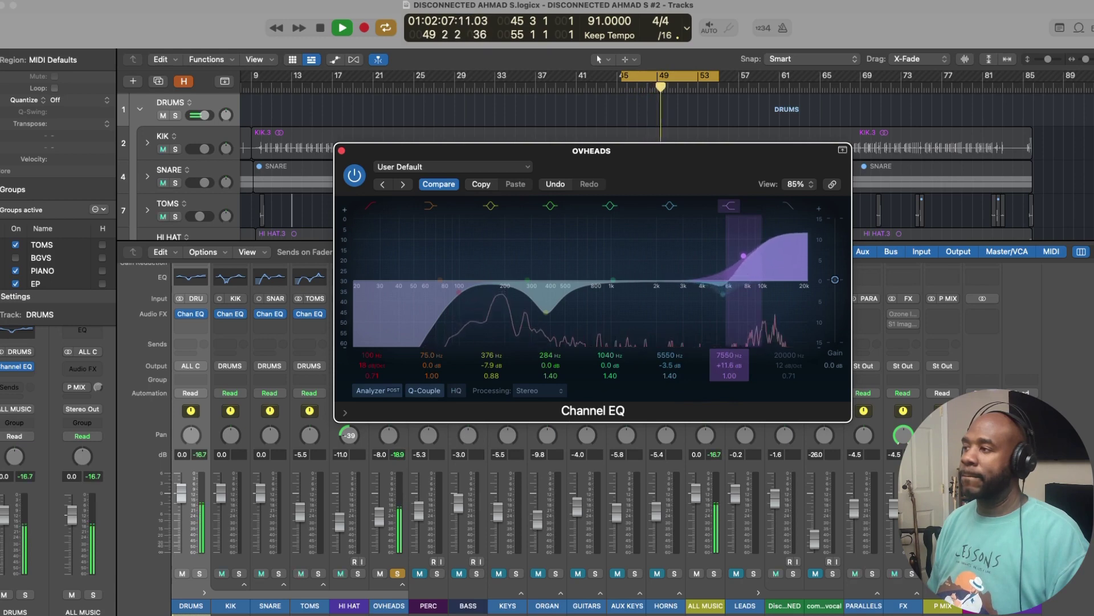
left_click_drag(732, 324, 732, 359)
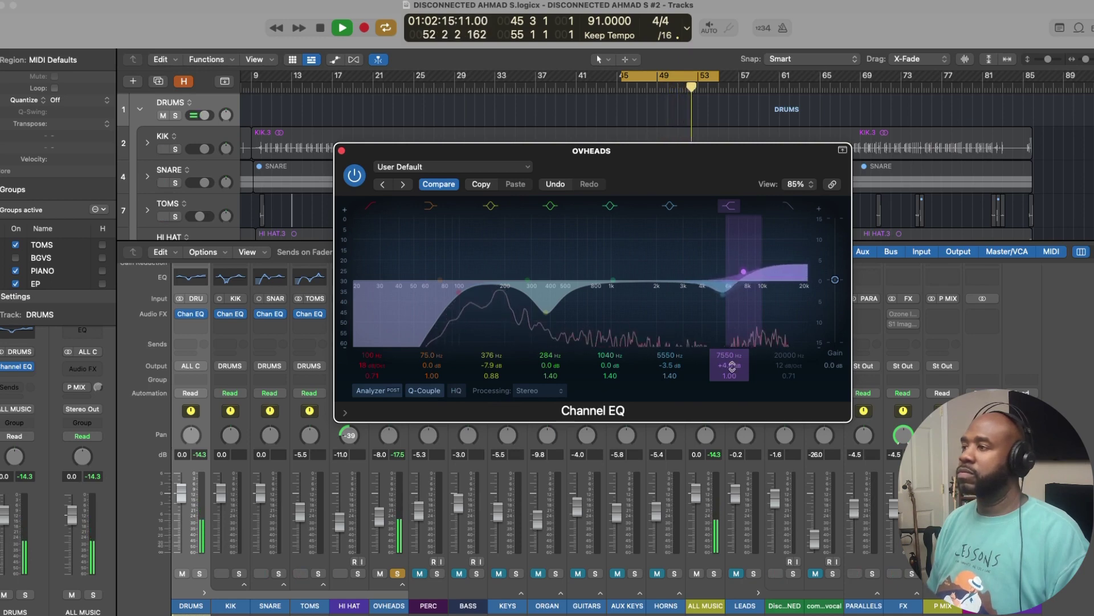
key("space")
left_click(394, 573)
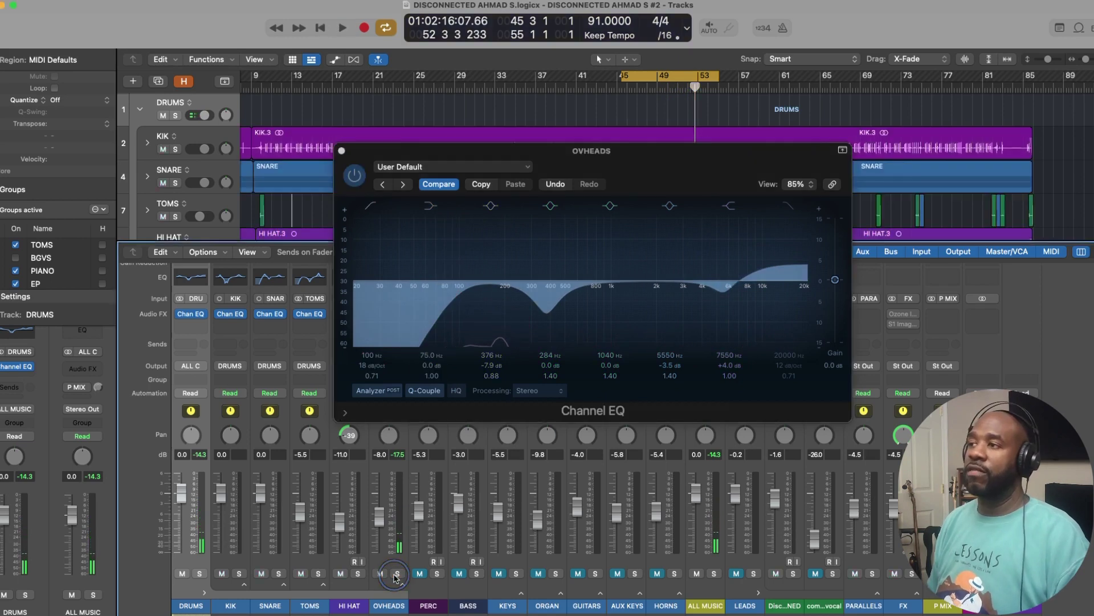
Compare the overheads EQ bypassed and on in the full kit, leave it on, and close its window
left_click(354, 178)
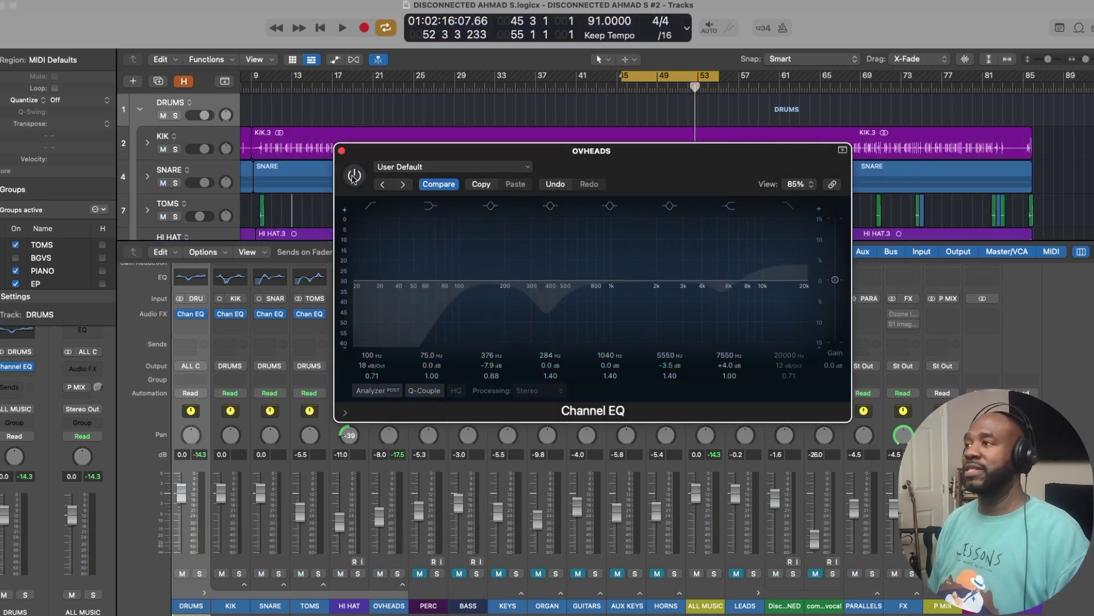
key("space")
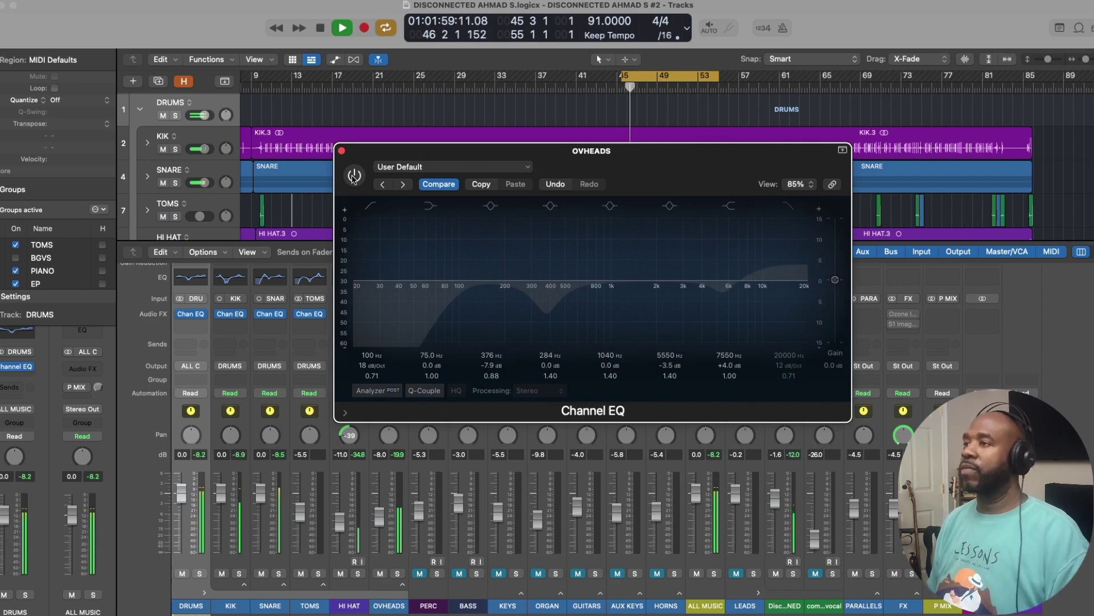
left_click(354, 178)
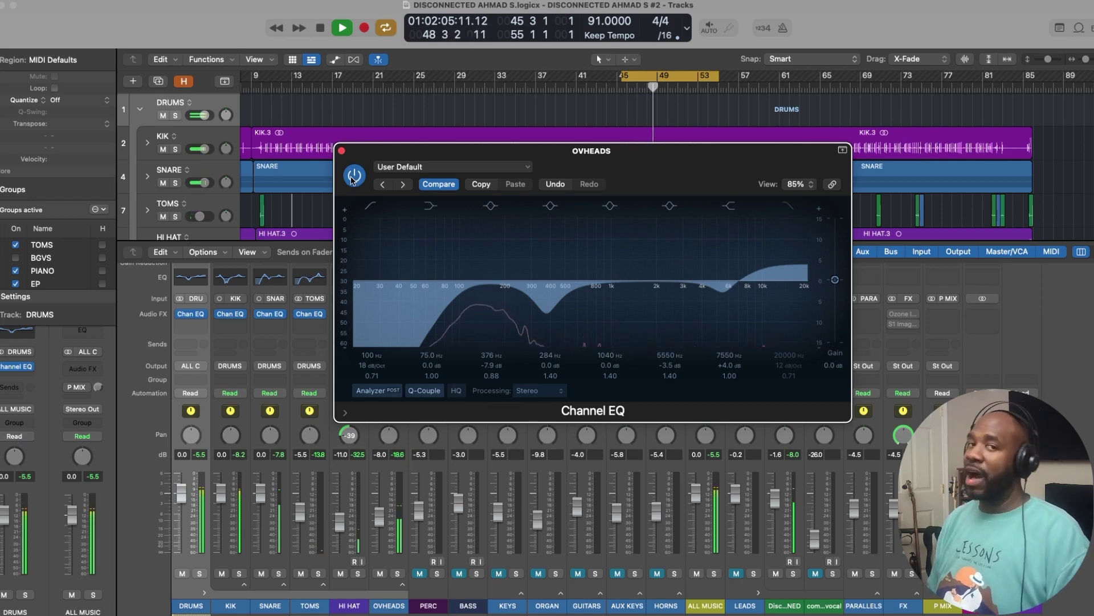
left_click(354, 177)
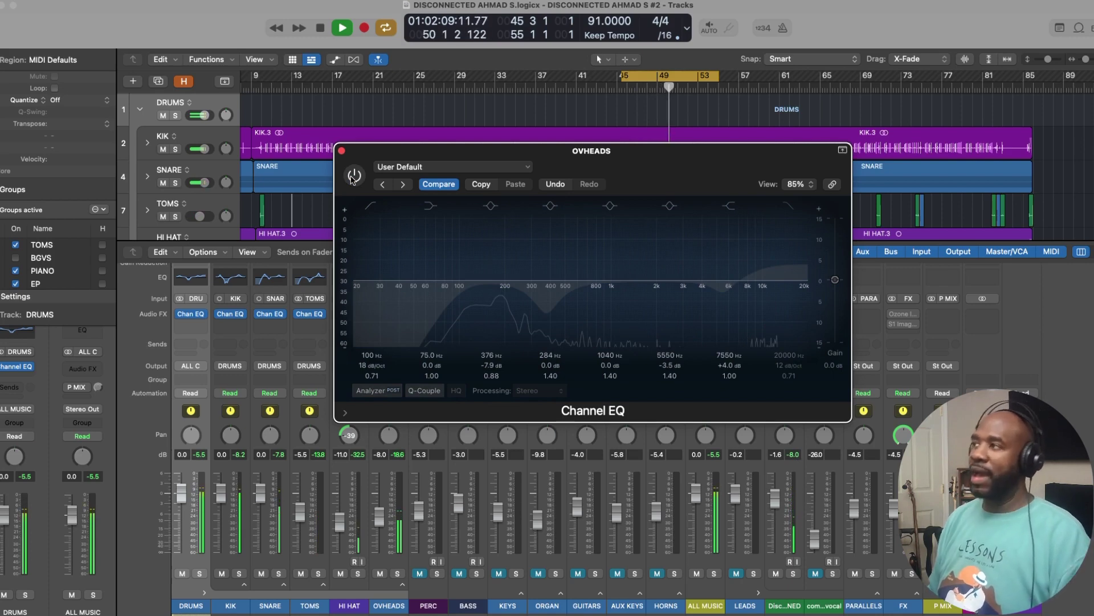
left_click(353, 177)
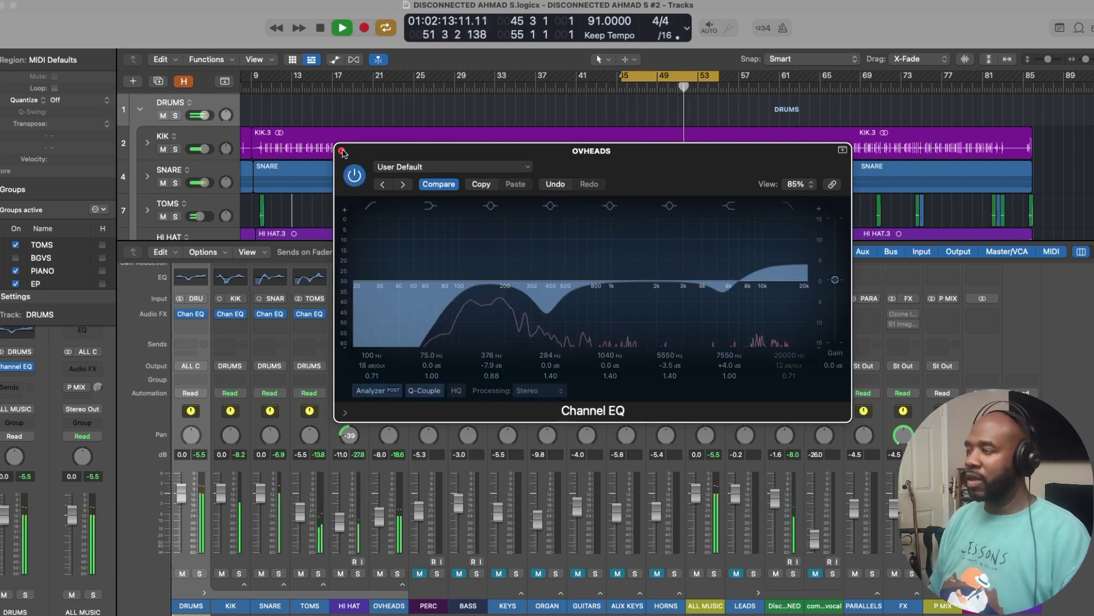
left_click(342, 151)
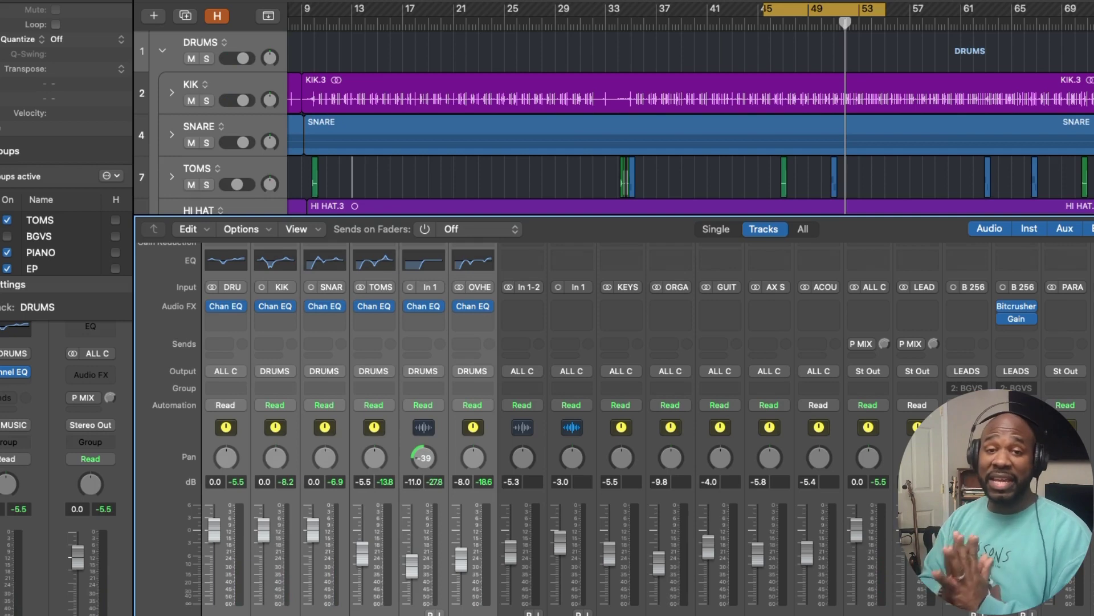
mouse_move(410, 311)
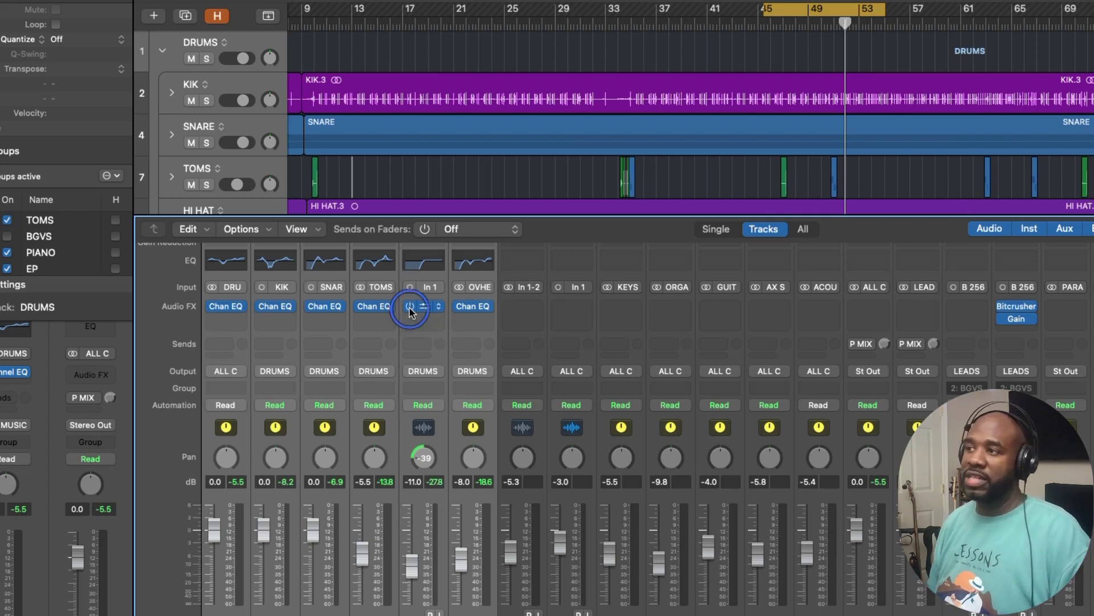
left_click(410, 306, "alt")
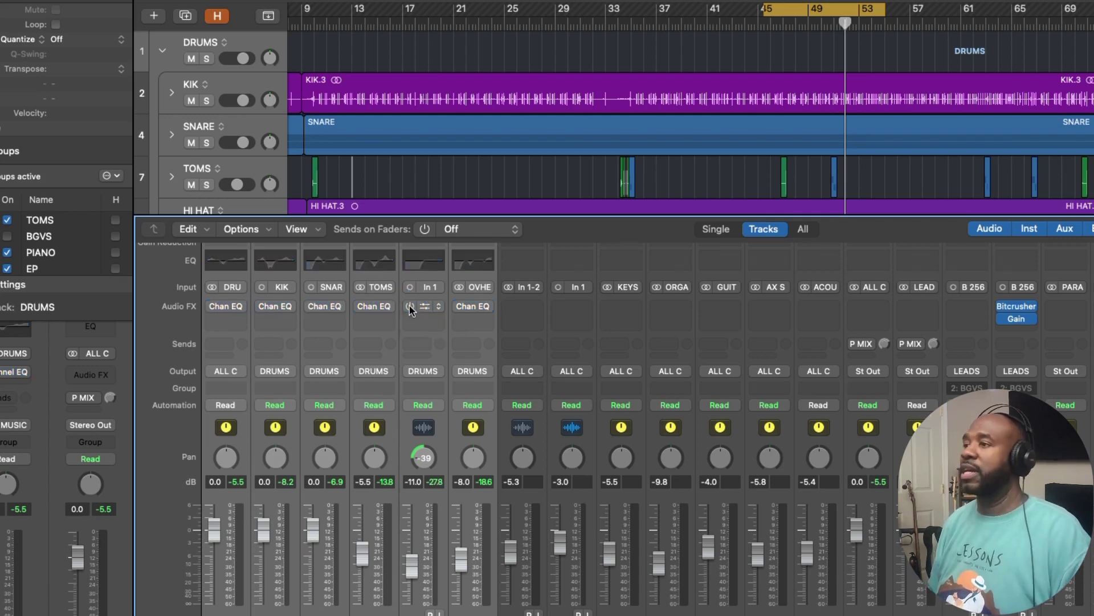
key("space")
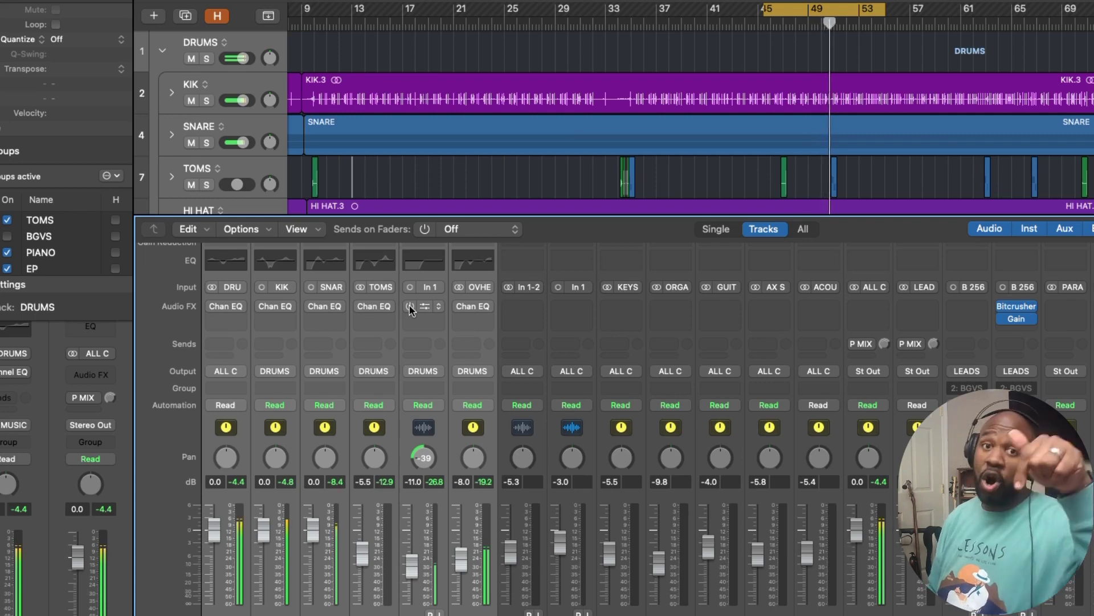
left_click(410, 307)
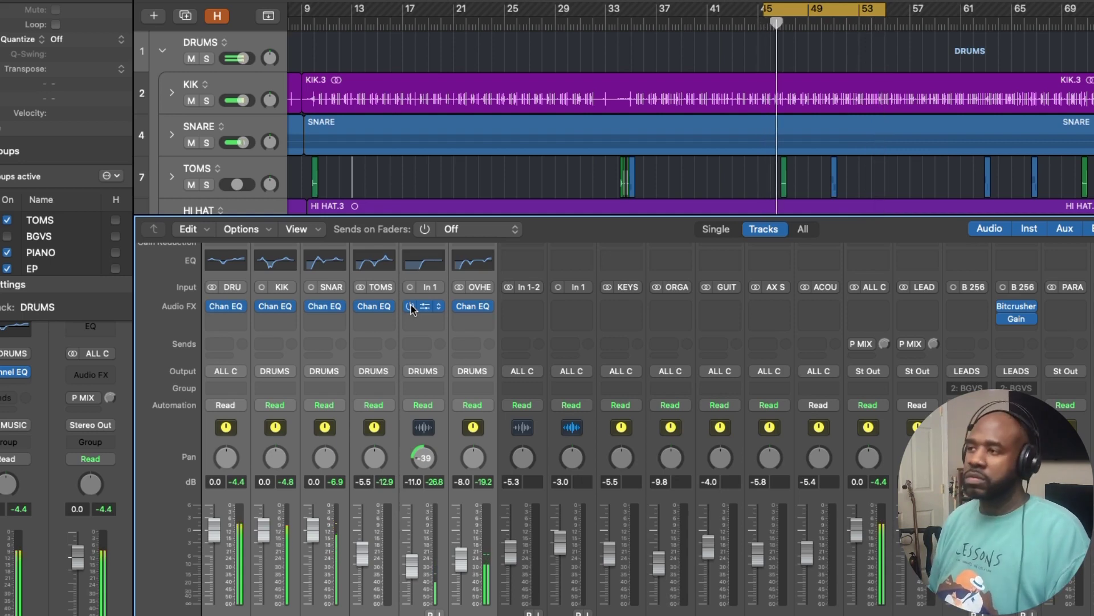
left_click(411, 307)
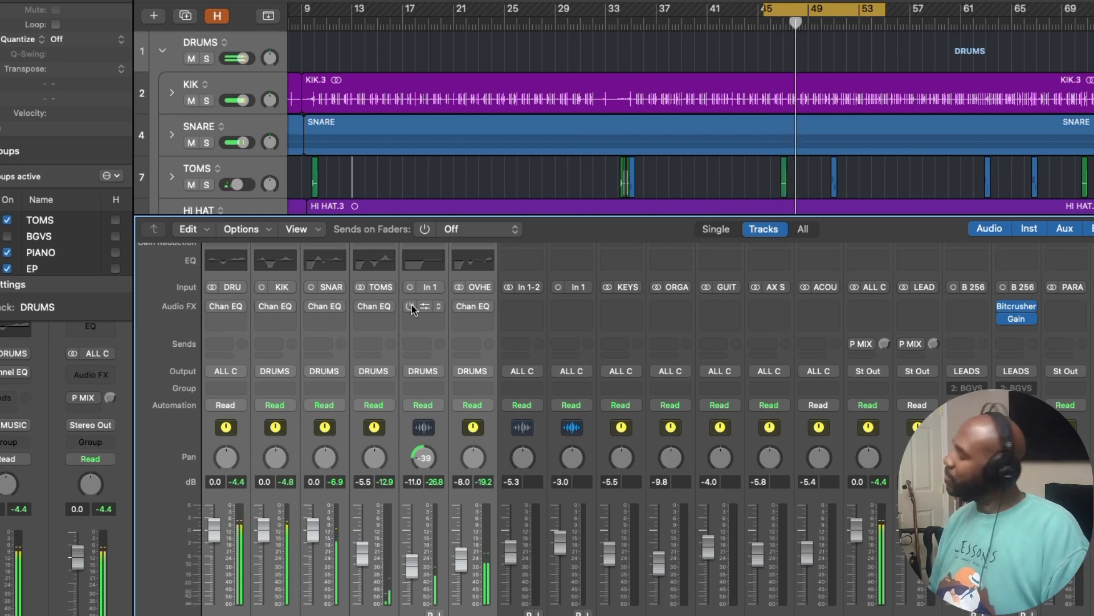
left_click(410, 307)
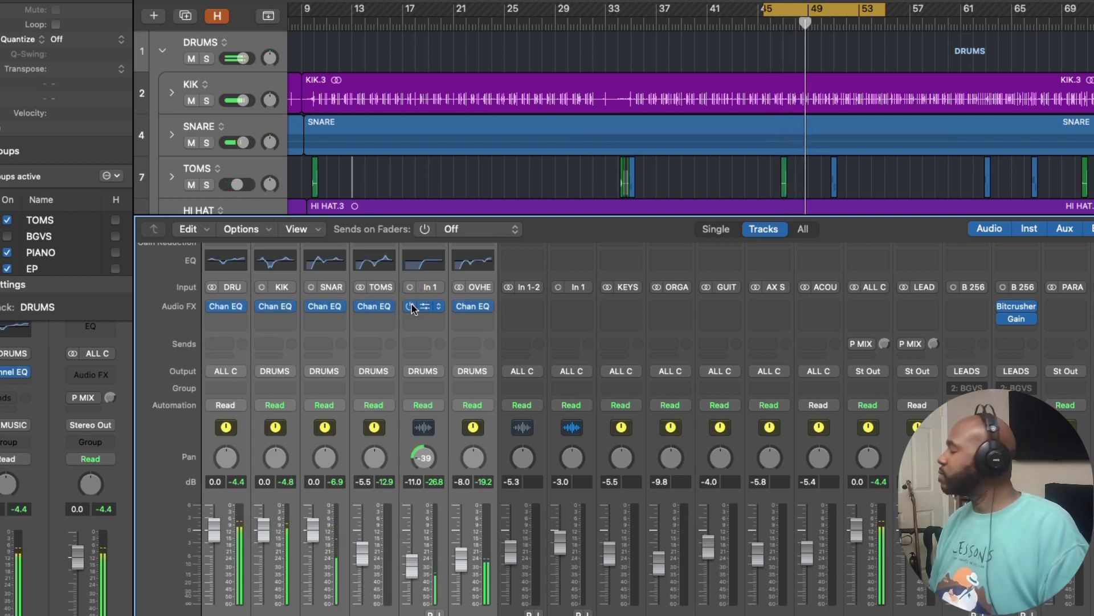